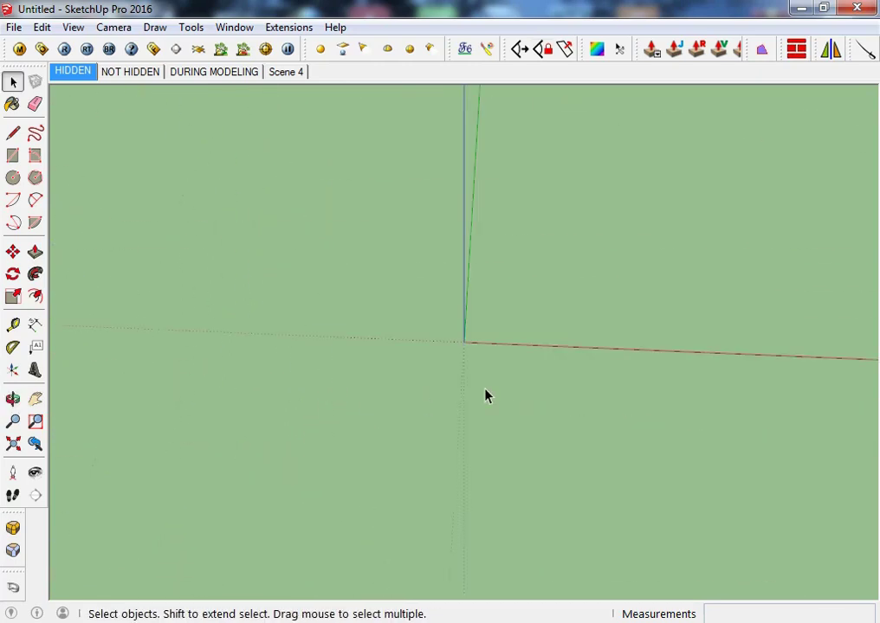
- Draw a rectangle on the ground with one corner at the model origin
{"action": "key", "text": "r"}
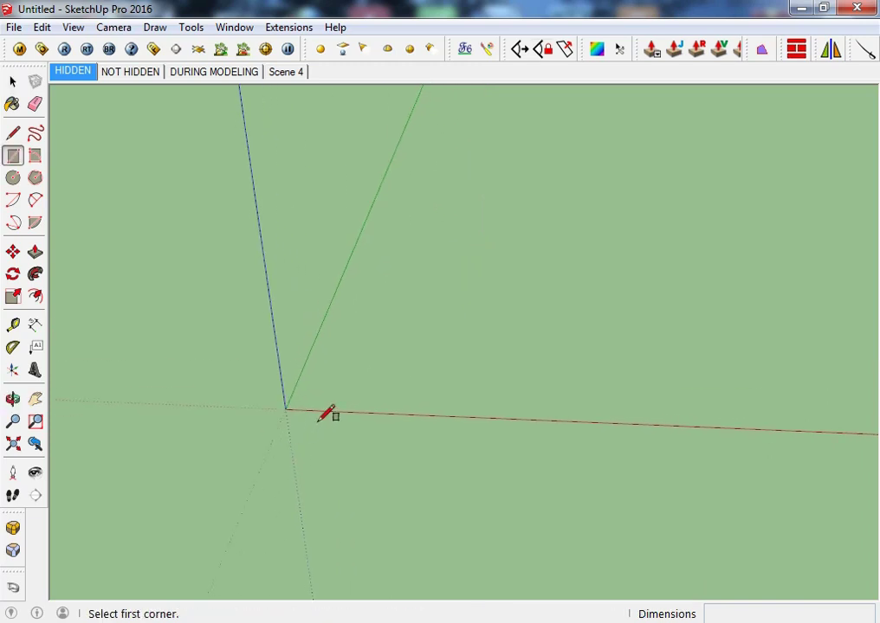
{"action": "left_click", "coordinate": [285, 409]}
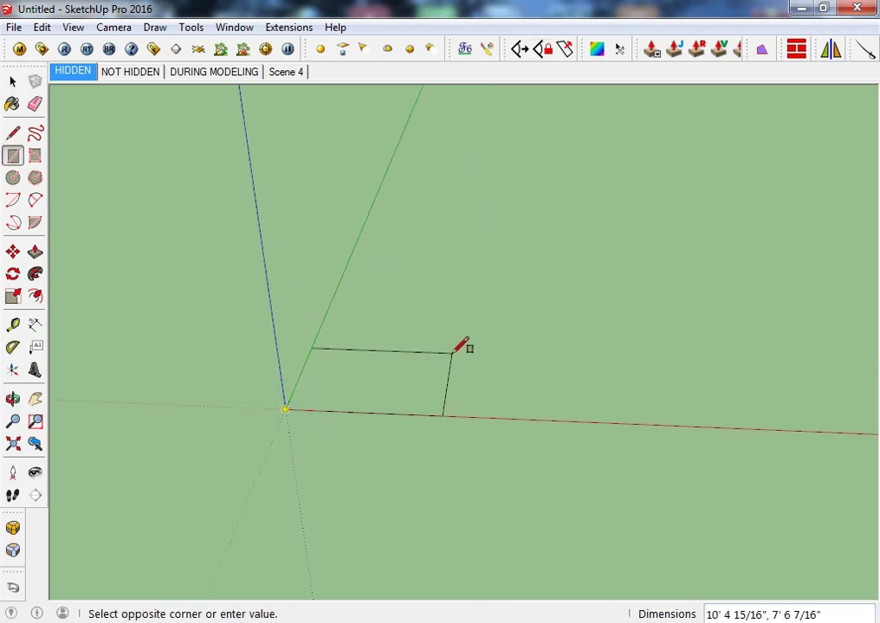
{"action": "left_click", "coordinate": [452, 355]}
{"action": "key", "text": "space"}
{"action": "scroll", "coordinate": [391, 367], "scroll_direction": "up", "scroll_amount": 3}
- Push/Pull the rectangle up into a box
{"action": "left_click", "coordinate": [409, 396]}
{"action": "key", "text": "p"}
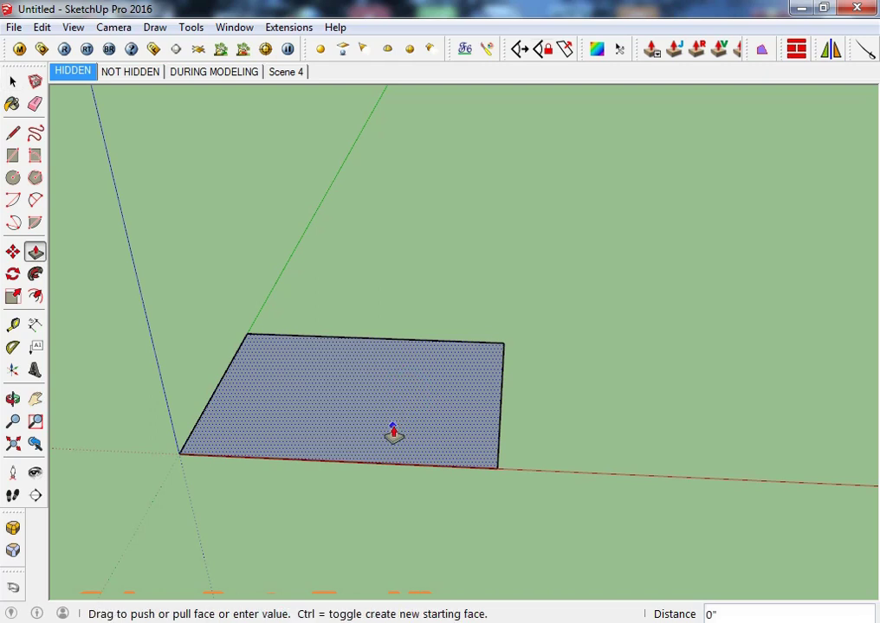
{"action": "left_click", "coordinate": [394, 432]}
{"action": "scroll", "coordinate": [383, 353], "scroll_direction": "down", "scroll_amount": 2}
{"action": "left_click", "coordinate": [401, 322]}
{"action": "mouse_move", "coordinate": [400, 322]}
{"action": "middle_mouse_down"}
{"action": "mouse_move", "coordinate": [393, 357]}
{"action": "mouse_move", "coordinate": [256, 226]}
{"action": "mouse_move", "coordinate": [406, 329]}
{"action": "middle_mouse_up"}
{"action": "key", "text": "space"}
- Select the whole box and Ctrl-move a copy of it onto its top
{"action": "double_click", "coordinate": [401, 327]}
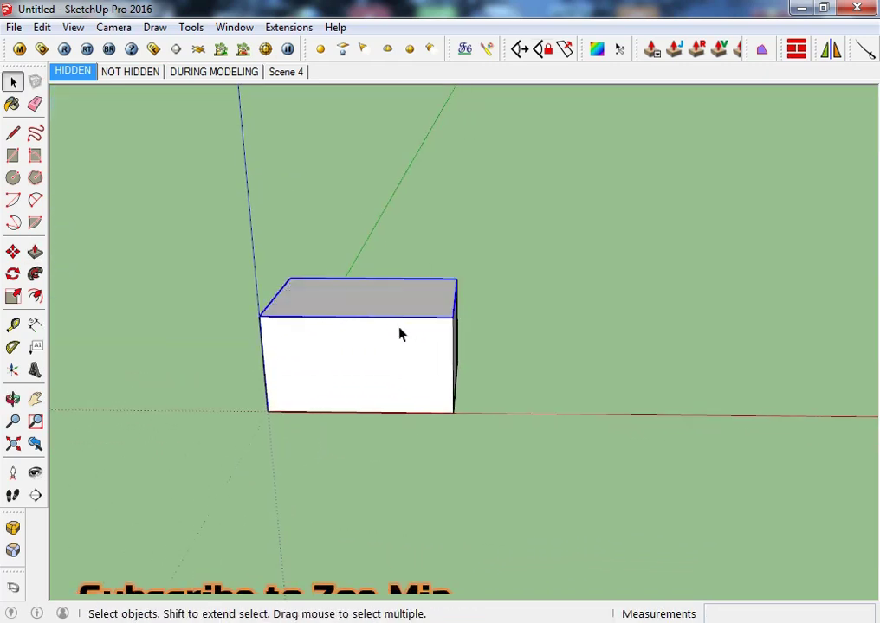
{"action": "left_click", "coordinate": [420, 373]}
{"action": "left_click_drag", "start_coordinate": [516, 265], "coordinate": [198, 493]}
{"action": "scroll", "coordinate": [386, 385], "scroll_direction": "up", "scroll_amount": 2}
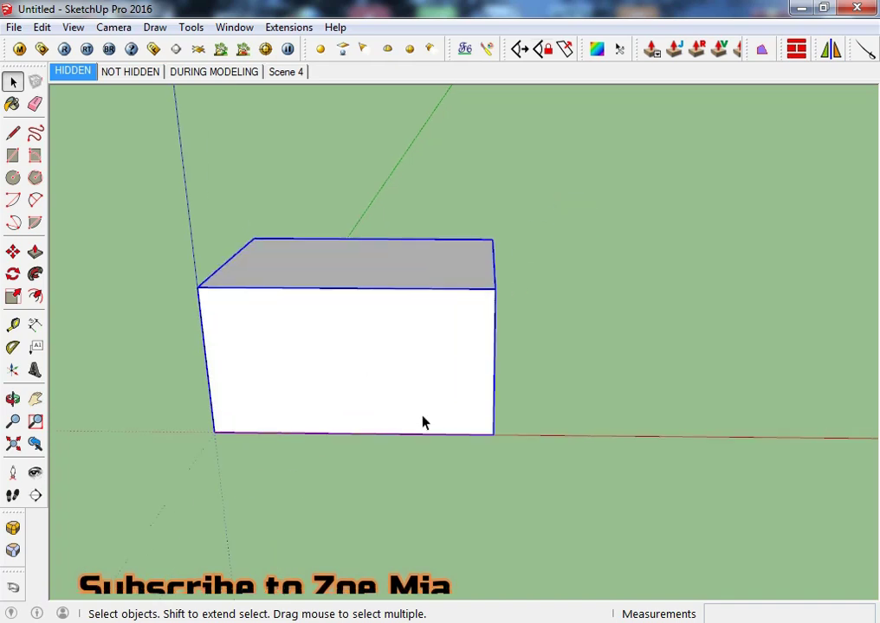
{"action": "key", "text": "m"}
{"action": "left_click", "coordinate": [493, 435]}
{"action": "key", "text": "ctrl"}
{"action": "left_click", "coordinate": [497, 286]}
{"action": "key", "text": "space"}
{"action": "middle_click_drag", "start_coordinate": [395, 296], "coordinate": [341, 317]}
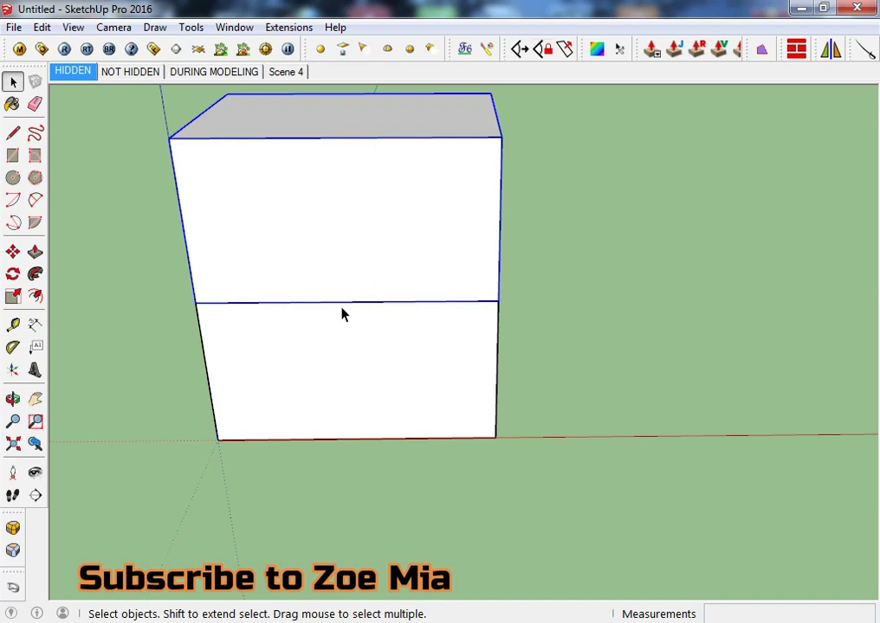
{"action": "mouse_move", "coordinate": [350, 309]}
{"action": "middle_mouse_down"}
{"action": "mouse_move", "coordinate": [338, 304]}
{"action": "mouse_move", "coordinate": [338, 269]}
{"action": "middle_mouse_up"}
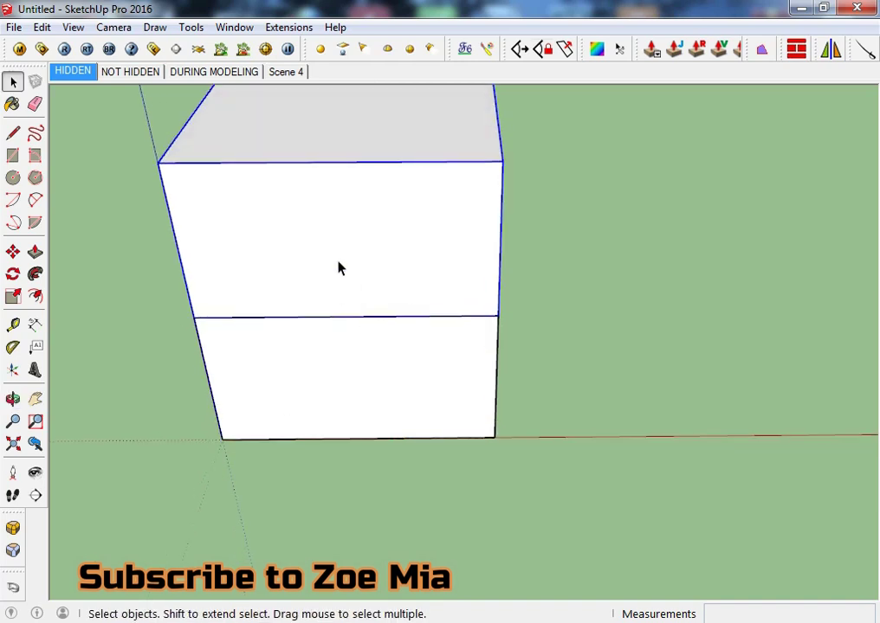
- Inside the upper box group, push its top face down by 4'3 1/4"
{"action": "double_click", "coordinate": [350, 198]}
{"action": "key", "text": "p"}
{"action": "mouse_move", "coordinate": [353, 132]}
{"action": "left_mouse_down"}
{"action": "mouse_move", "coordinate": [332, 252]}
{"action": "mouse_move", "coordinate": [330, 228]}
{"action": "left_mouse_up"}
{"action": "key", "text": "space"}
{"action": "mouse_move", "coordinate": [350, 274]}
{"action": "middle_mouse_down"}
{"action": "mouse_move", "coordinate": [340, 219]}
{"action": "mouse_move", "coordinate": [369, 350]}
{"action": "mouse_move", "coordinate": [400, 384]}
{"action": "mouse_move", "coordinate": [379, 434]}
{"action": "middle_mouse_up"}
{"action": "double_click", "coordinate": [404, 387]}
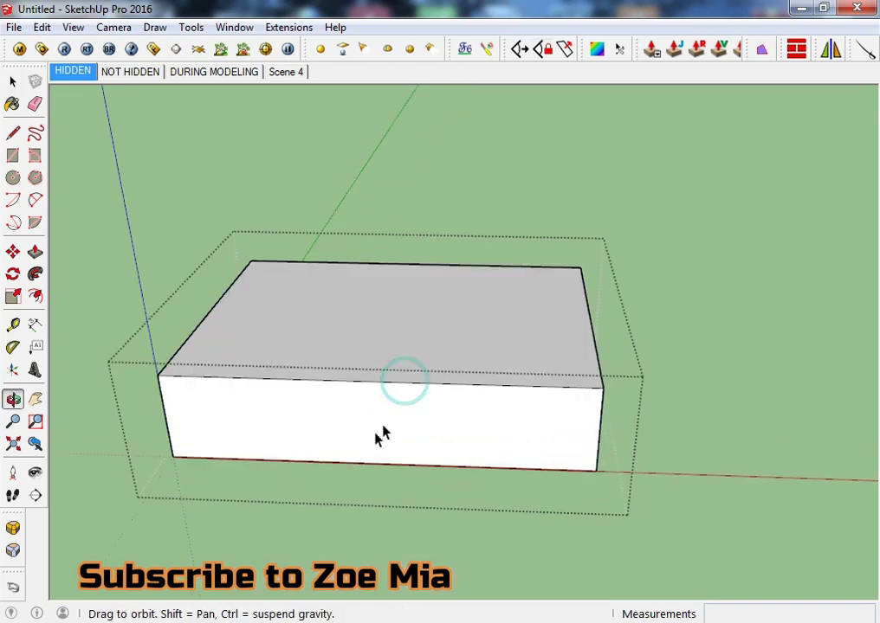
- Draw two corner-to-corner diagonals forming an X across the box top
{"action": "key", "text": "l"}
{"action": "left_click", "coordinate": [159, 377]}
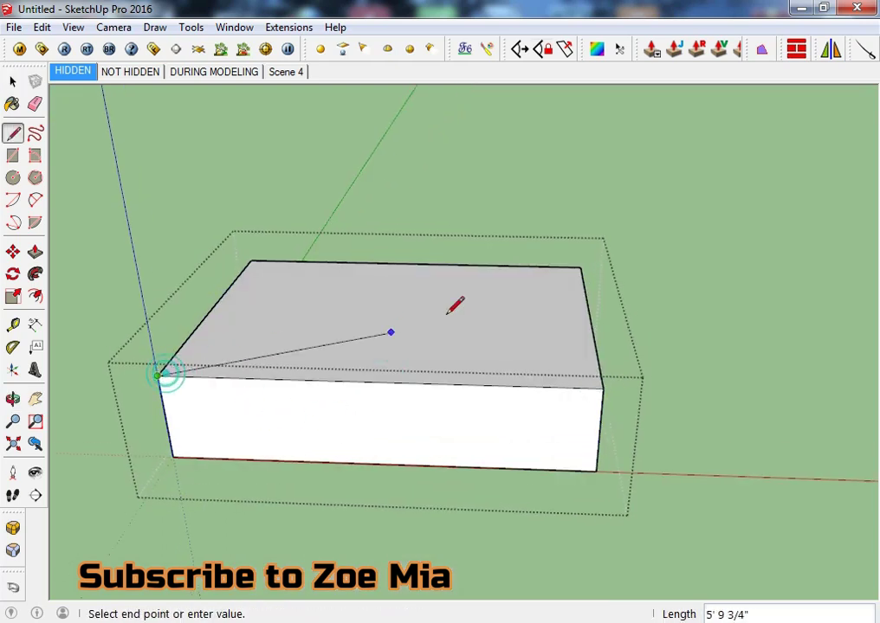
{"action": "left_click", "coordinate": [580, 269]}
{"action": "left_click", "coordinate": [603, 389]}
{"action": "left_click", "coordinate": [252, 260]}
{"action": "key", "text": "Escape"}
{"action": "mouse_move", "coordinate": [251, 260]}
{"action": "middle_mouse_down"}
{"action": "mouse_move", "coordinate": [401, 397]}
{"action": "mouse_move", "coordinate": [376, 433]}
{"action": "middle_mouse_up"}
{"action": "key", "text": "space"}
- Select the four triangles and edges of the box top
{"action": "triple_click", "coordinate": [399, 395]}
{"action": "left_click", "coordinate": [403, 419]}
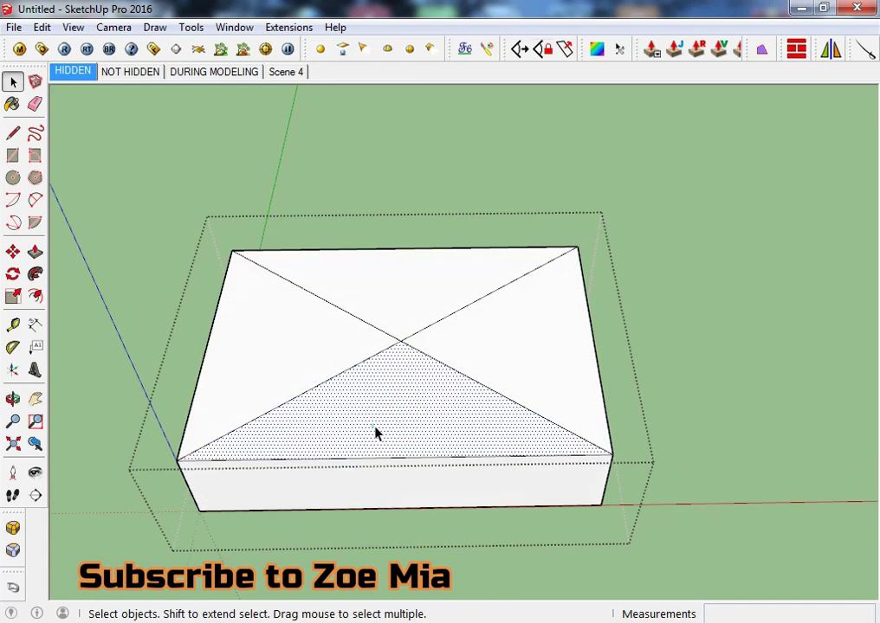
{"action": "left_click", "coordinate": [284, 340], "text": "shift"}
{"action": "left_click", "coordinate": [373, 299], "text": "shift"}
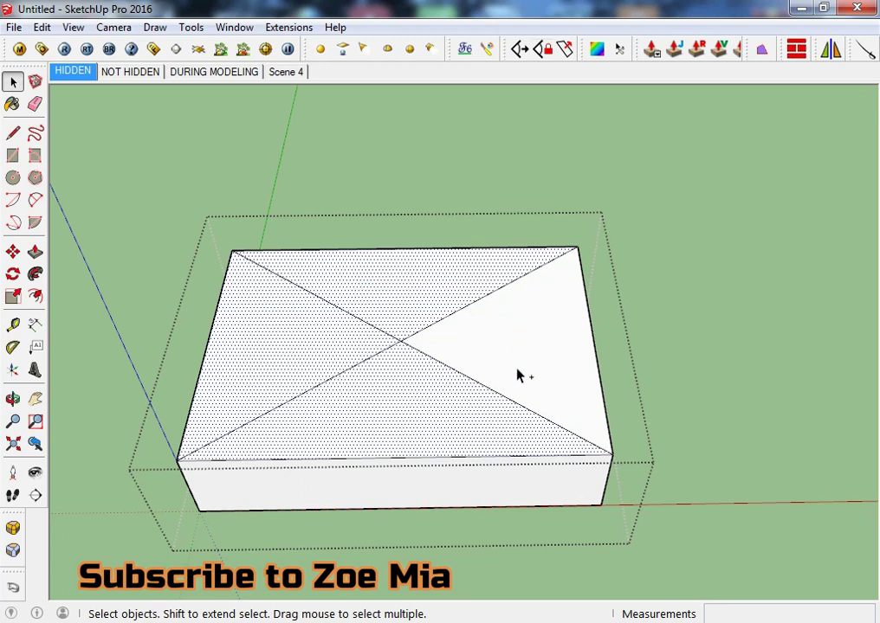
{"action": "double_click", "coordinate": [519, 347], "text": "shift"}
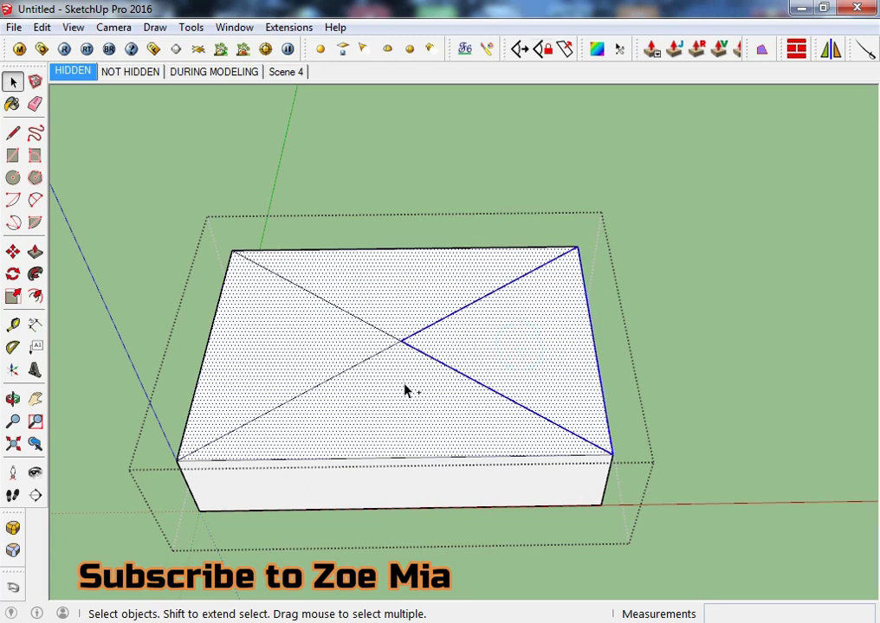
{"action": "left_click", "coordinate": [320, 350]}
{"action": "left_click", "coordinate": [446, 287]}
{"action": "middle_click_drag", "start_coordinate": [402, 412], "coordinate": [394, 324]}
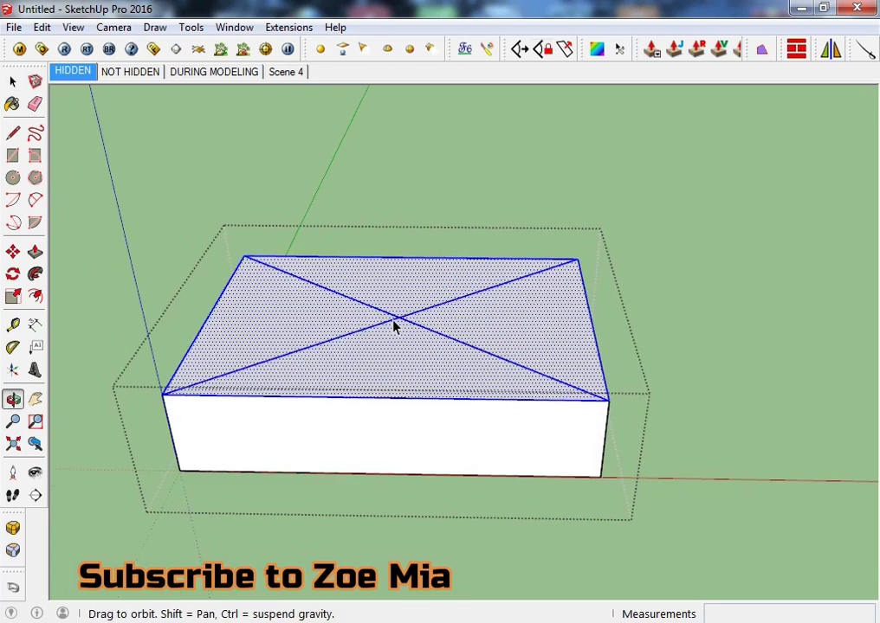
{"action": "left_click", "coordinate": [427, 292]}
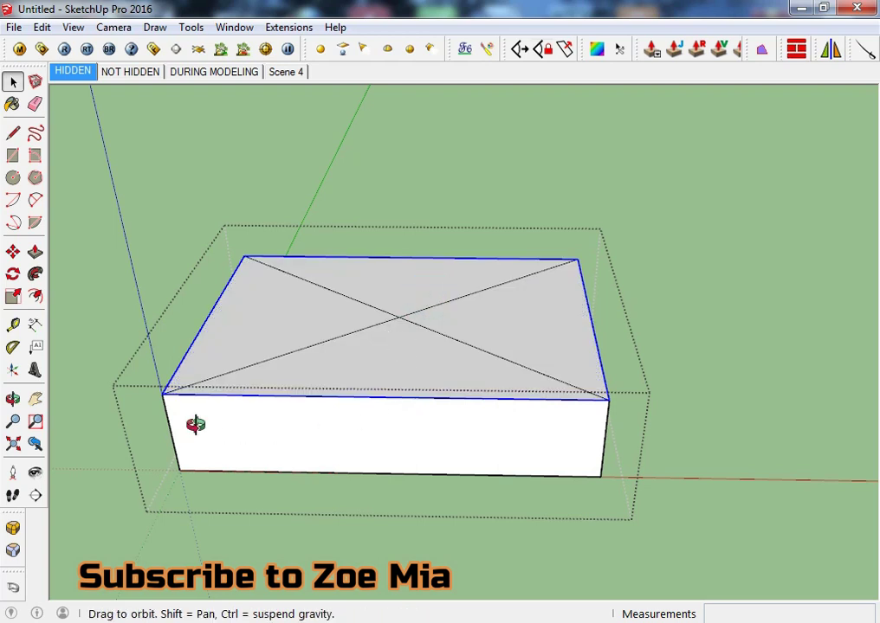
{"action": "middle_click_drag", "start_coordinate": [195, 424], "coordinate": [195, 360]}
- Move the top geometry to raise it into a peaked gable roof
{"action": "key", "text": "m"}
{"action": "left_click", "coordinate": [160, 345]}
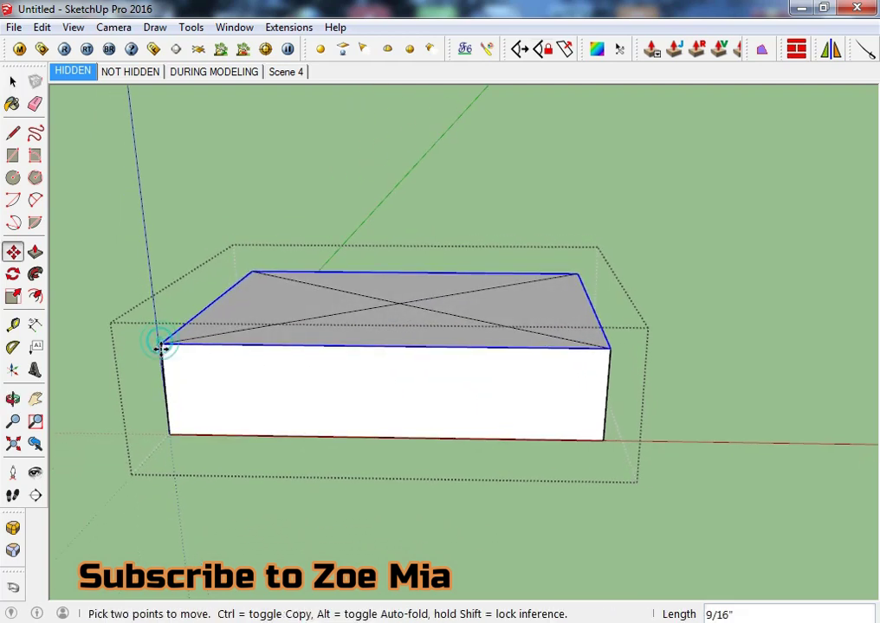
{"action": "left_click", "coordinate": [172, 435]}
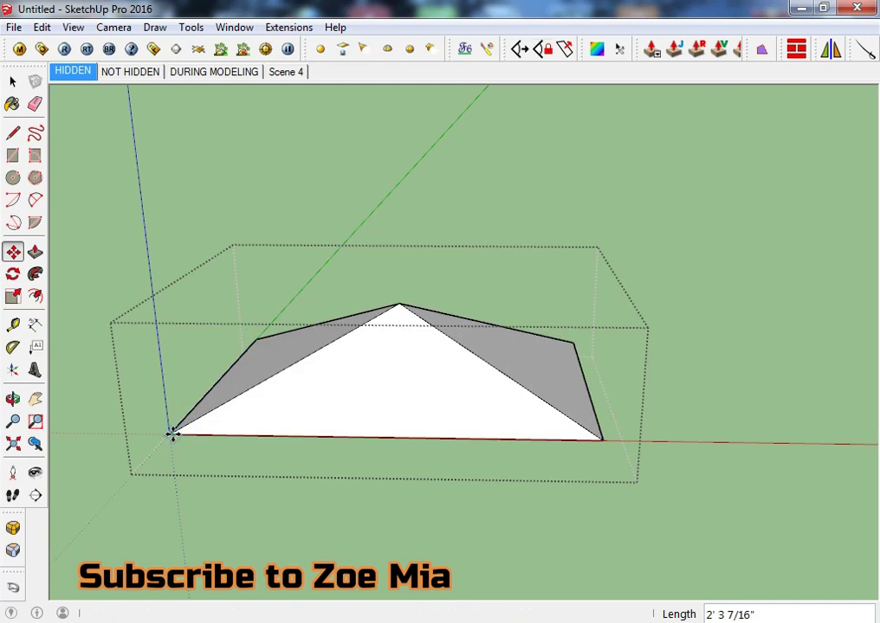
{"action": "key", "text": "space"}
{"action": "mouse_move", "coordinate": [395, 369]}
{"action": "middle_mouse_down"}
{"action": "mouse_move", "coordinate": [386, 460]}
{"action": "mouse_move", "coordinate": [435, 423]}
{"action": "mouse_move", "coordinate": [216, 369]}
{"action": "mouse_move", "coordinate": [642, 411]}
{"action": "mouse_move", "coordinate": [444, 467]}
{"action": "mouse_move", "coordinate": [422, 419]}
{"action": "middle_mouse_up"}
{"action": "key", "text": "space"}
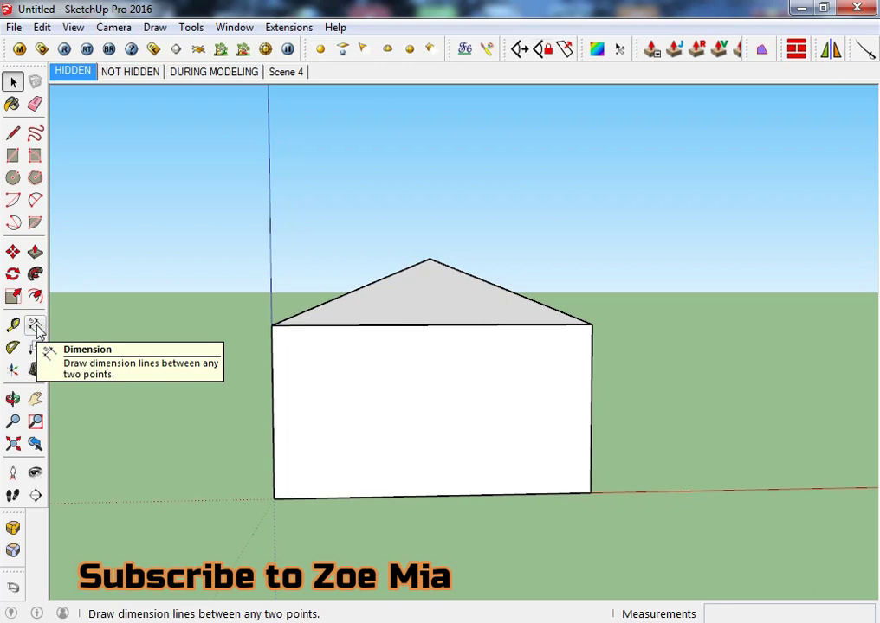
- Dimension the front wall: 10' 4 3/16" eave-to-eave width and 5' 7 1/4" left-wall height
{"action": "left_click", "coordinate": [35, 326]}
{"action": "left_click", "coordinate": [272, 326]}
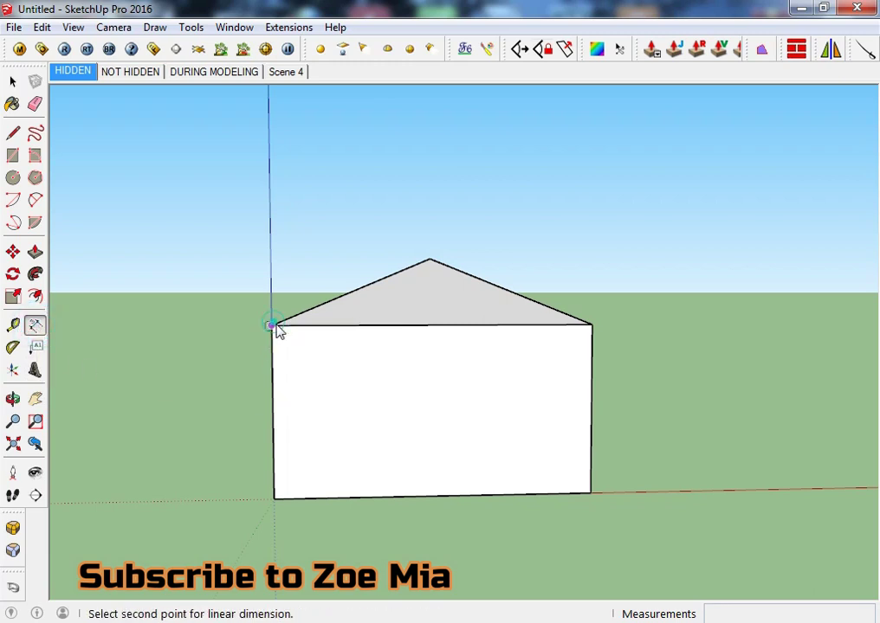
{"action": "left_click", "coordinate": [591, 324]}
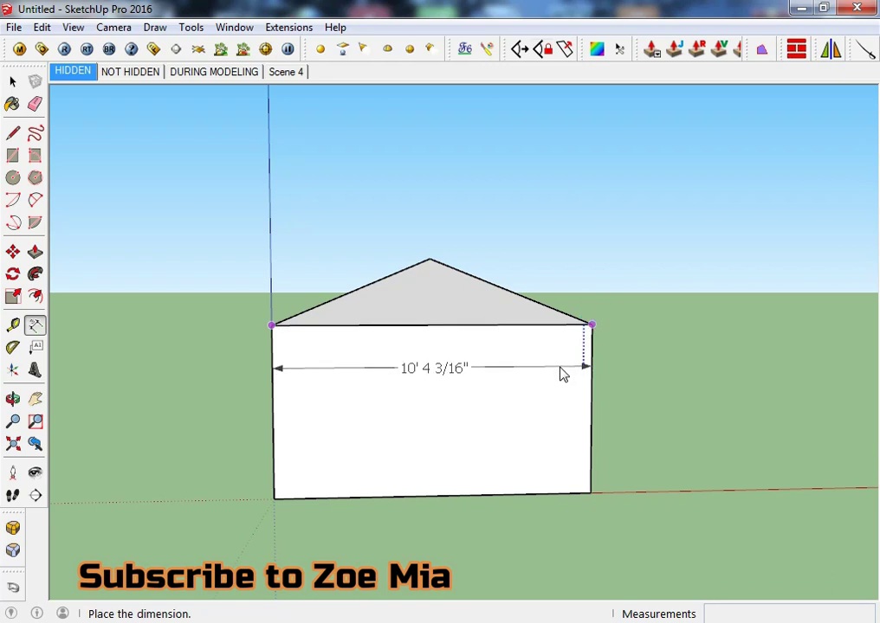
{"action": "left_click", "coordinate": [562, 372]}
{"action": "scroll", "coordinate": [501, 381], "scroll_direction": "up", "scroll_amount": 1}
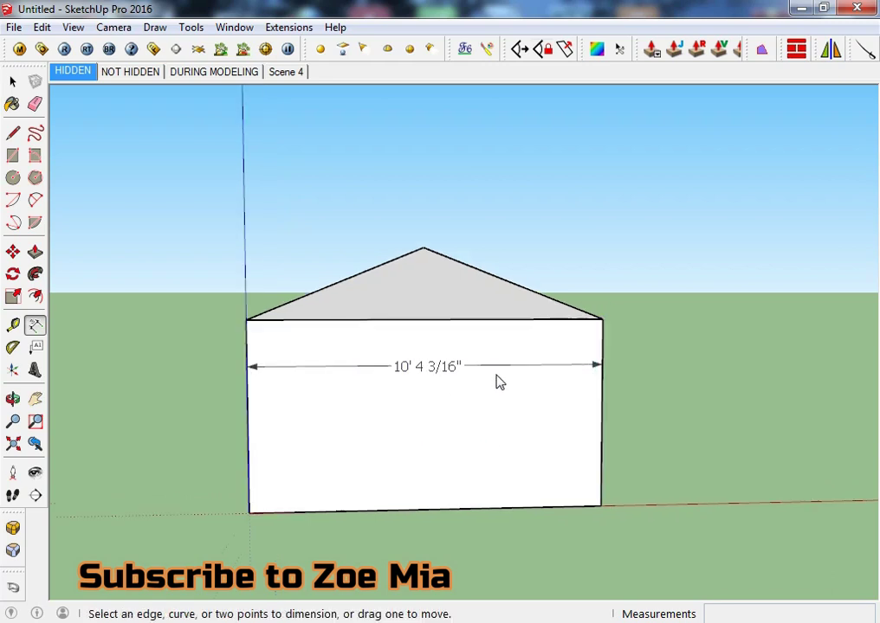
{"action": "scroll", "coordinate": [387, 410], "scroll_direction": "up", "scroll_amount": 2}
{"action": "scroll", "coordinate": [407, 372], "scroll_direction": "down", "scroll_amount": 2}
{"action": "scroll", "coordinate": [394, 398], "scroll_direction": "down", "scroll_amount": 2}
{"action": "mouse_move", "coordinate": [397, 418]}
{"action": "middle_mouse_down"}
{"action": "mouse_move", "coordinate": [286, 413]}
{"action": "mouse_move", "coordinate": [391, 405]}
{"action": "middle_mouse_up"}
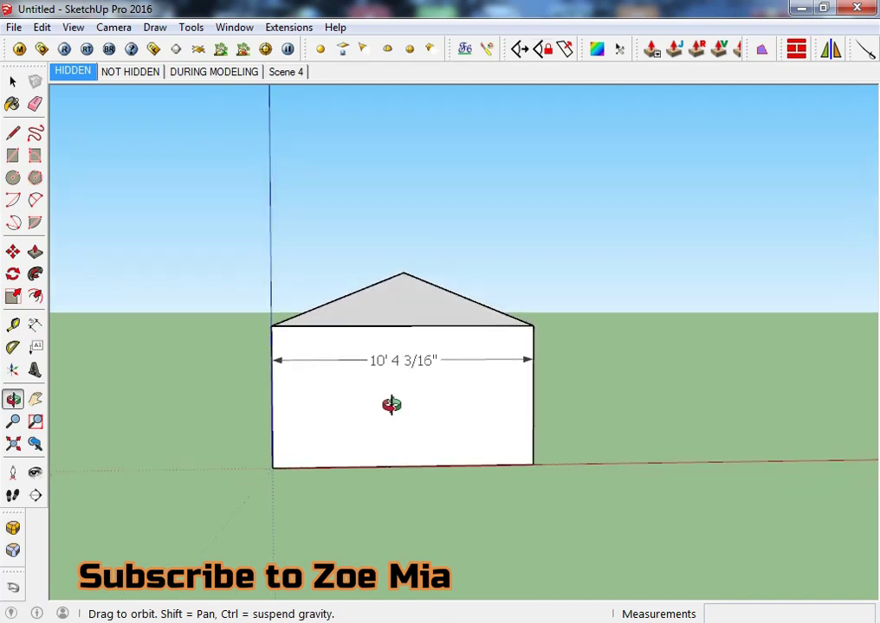
{"action": "left_click", "coordinate": [272, 468]}
{"action": "left_click", "coordinate": [273, 329]}
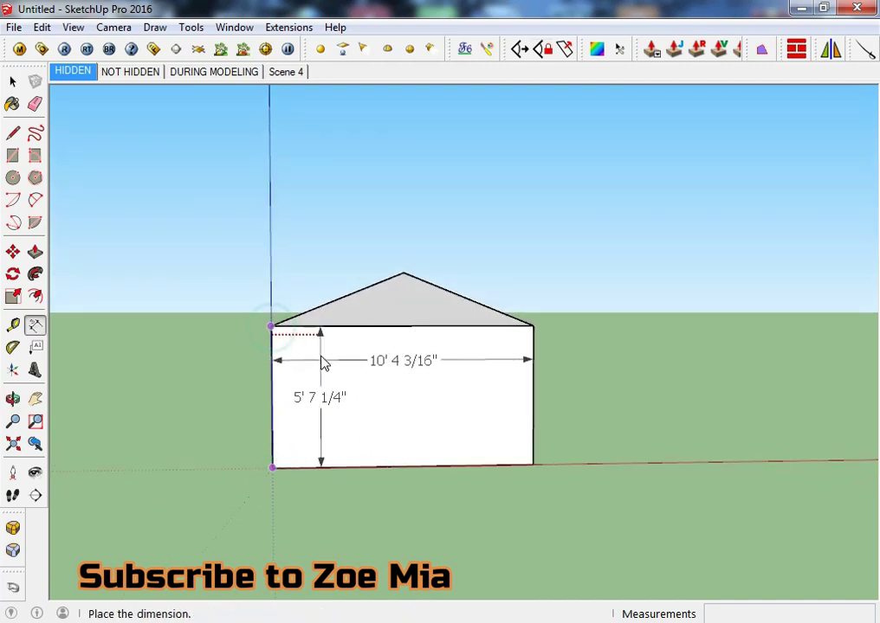
{"action": "left_click", "coordinate": [321, 381]}
{"action": "mouse_move", "coordinate": [321, 418]}
{"action": "middle_mouse_down"}
{"action": "mouse_move", "coordinate": [497, 444]}
{"action": "mouse_move", "coordinate": [368, 438]}
{"action": "mouse_move", "coordinate": [314, 422]}
{"action": "middle_mouse_up"}
- Open the Model Info dialog from the Window menu
{"action": "left_click", "coordinate": [13, 80]}
{"action": "left_click", "coordinate": [234, 27]}
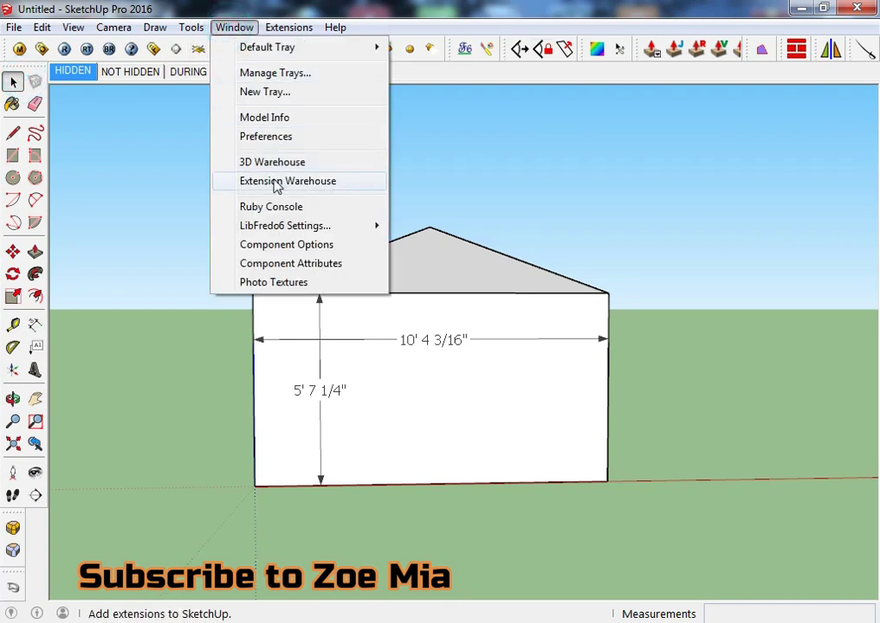
{"action": "left_click", "coordinate": [264, 117]}
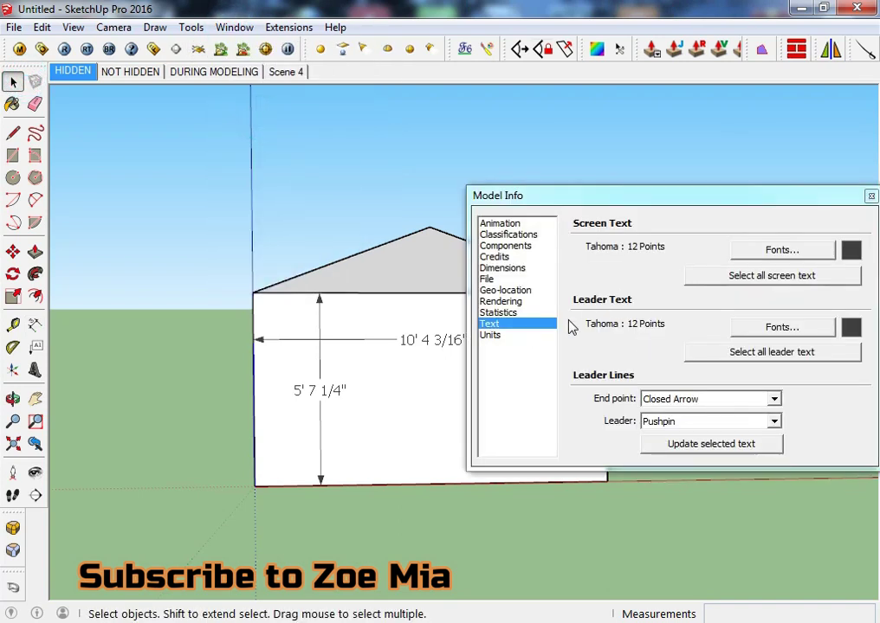
{"action": "mouse_move", "coordinate": [371, 329]}
{"action": "middle_mouse_down"}
{"action": "mouse_move", "coordinate": [202, 373]}
{"action": "mouse_move", "coordinate": [271, 381]}
{"action": "mouse_move", "coordinate": [229, 367]}
{"action": "mouse_move", "coordinate": [246, 392]}
{"action": "middle_mouse_up"}
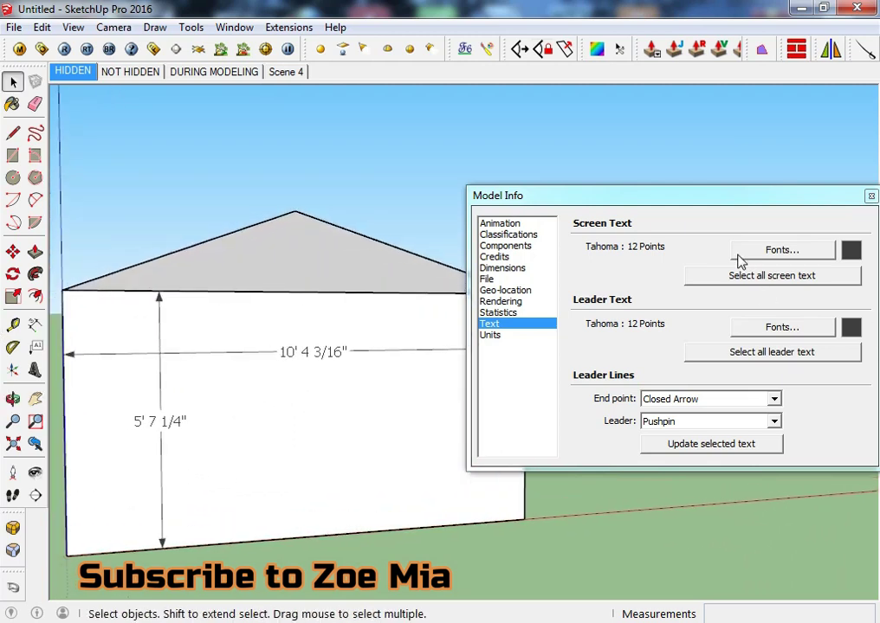
- Set lengths to Decimal inches so dimensions read 124.1875" and 67.2500", then zoom out
{"action": "left_click", "coordinate": [503, 335]}
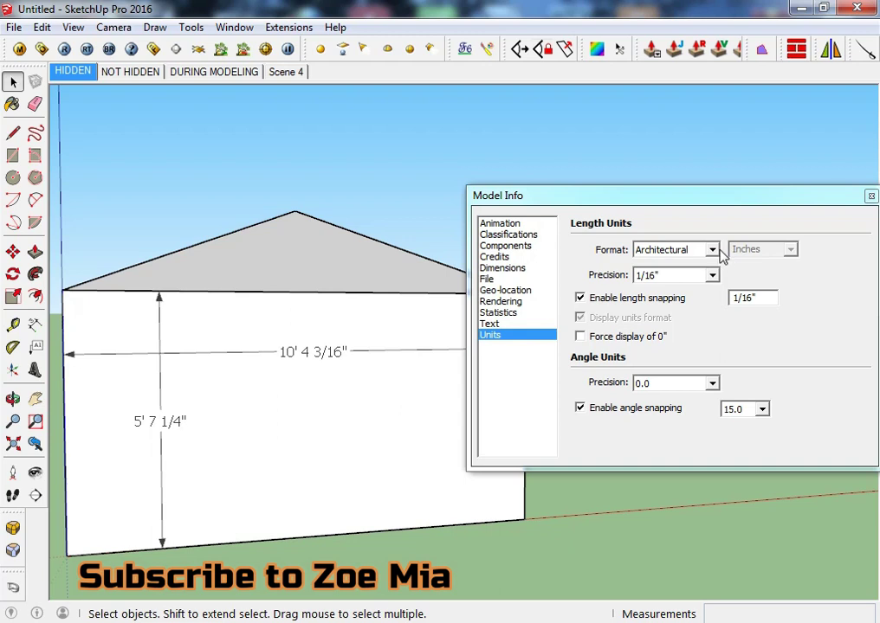
{"action": "left_click", "coordinate": [713, 249]}
{"action": "left_click", "coordinate": [684, 276]}
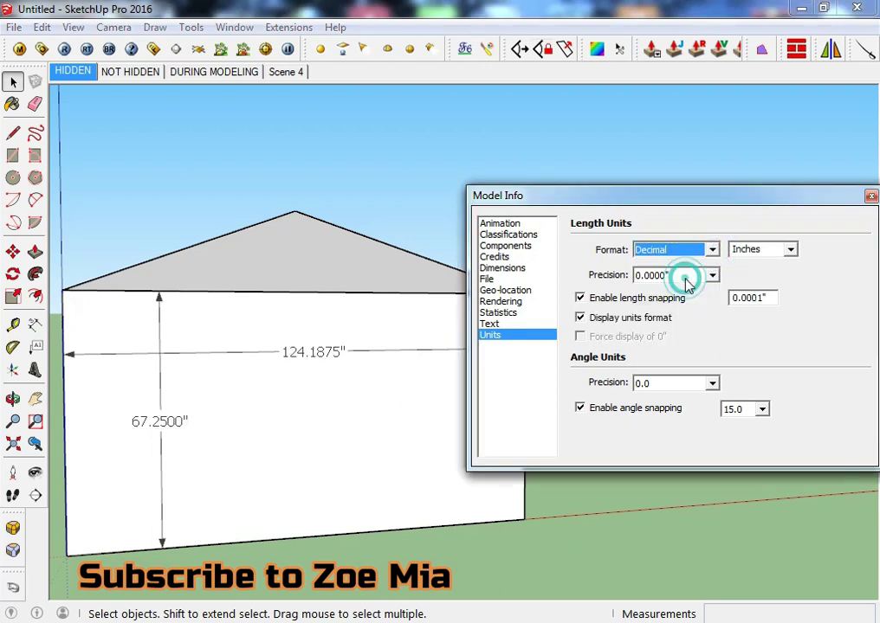
{"action": "scroll", "coordinate": [164, 416], "scroll_direction": "up", "scroll_amount": 3}
{"action": "scroll", "coordinate": [187, 412], "scroll_direction": "up", "scroll_amount": 2}
{"action": "scroll", "coordinate": [197, 412], "scroll_direction": "down", "scroll_amount": 2}
{"action": "scroll", "coordinate": [249, 401], "scroll_direction": "down", "scroll_amount": 1}
{"action": "scroll", "coordinate": [322, 356], "scroll_direction": "down", "scroll_amount": 1}
{"action": "scroll", "coordinate": [238, 409], "scroll_direction": "down", "scroll_amount": 1}
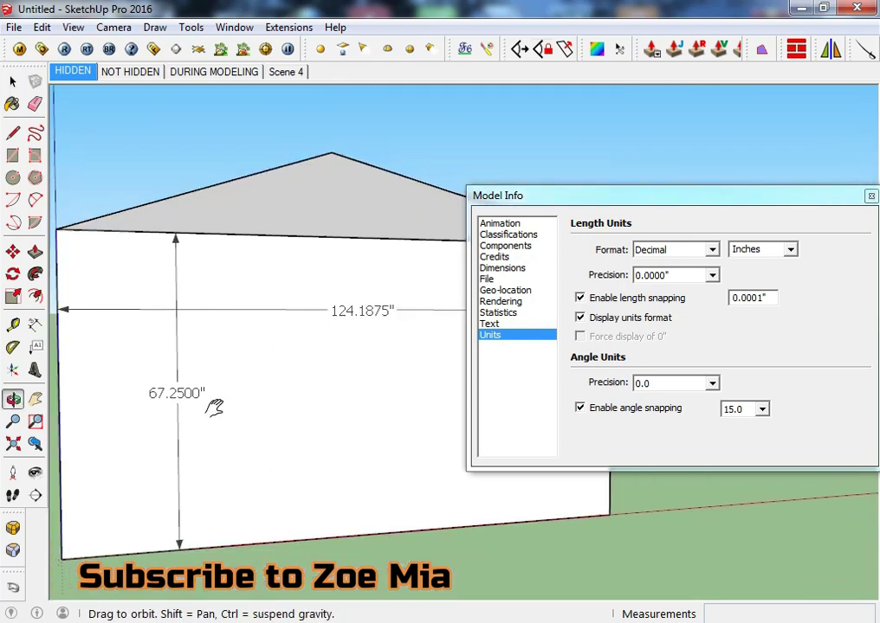
{"action": "key", "text": "space"}
{"action": "scroll", "coordinate": [169, 420], "scroll_direction": "down", "scroll_amount": 2}
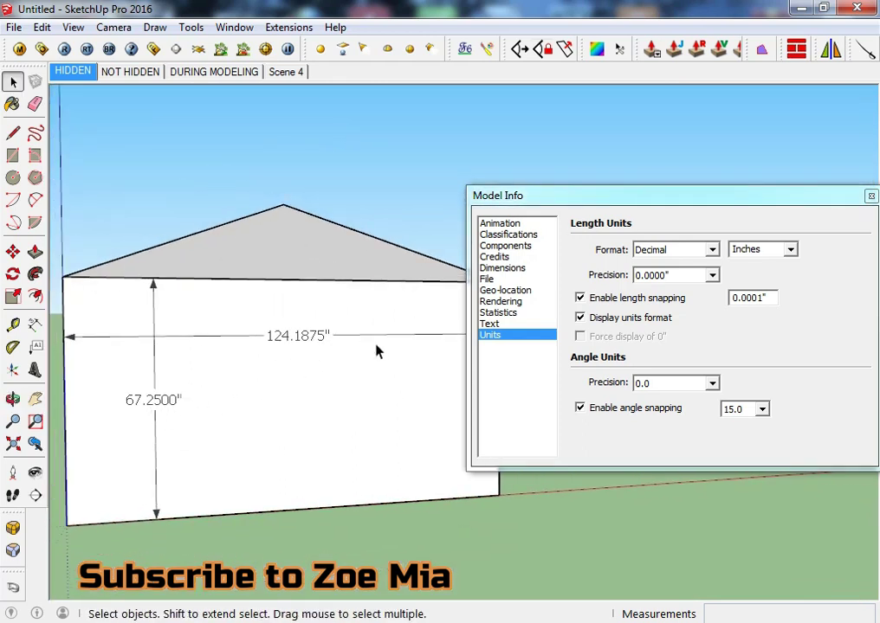
- Try Feet, millimetres and centimetres as the length unit, ending on metres
{"action": "left_click", "coordinate": [790, 250]}
{"action": "left_click", "coordinate": [776, 276]}
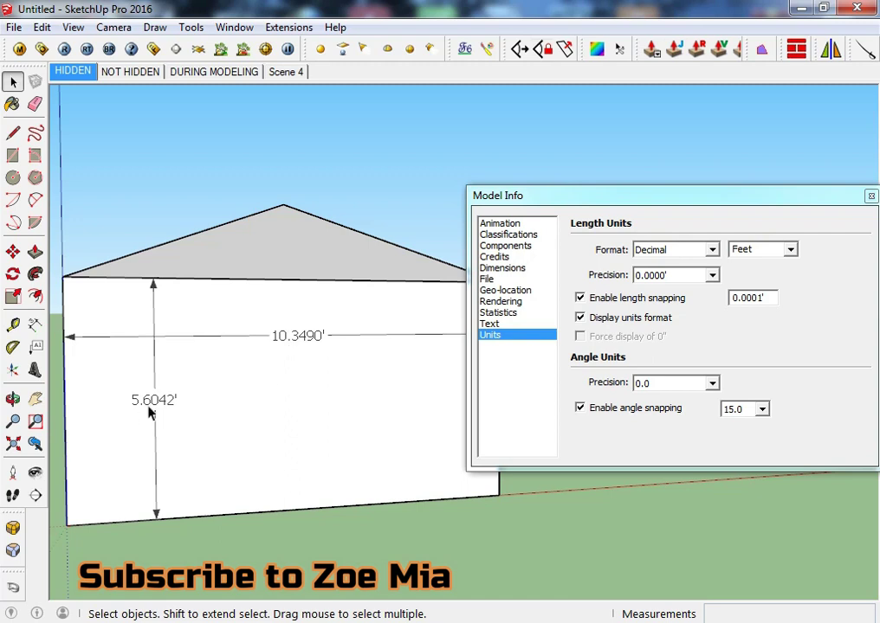
{"action": "left_click", "coordinate": [790, 250]}
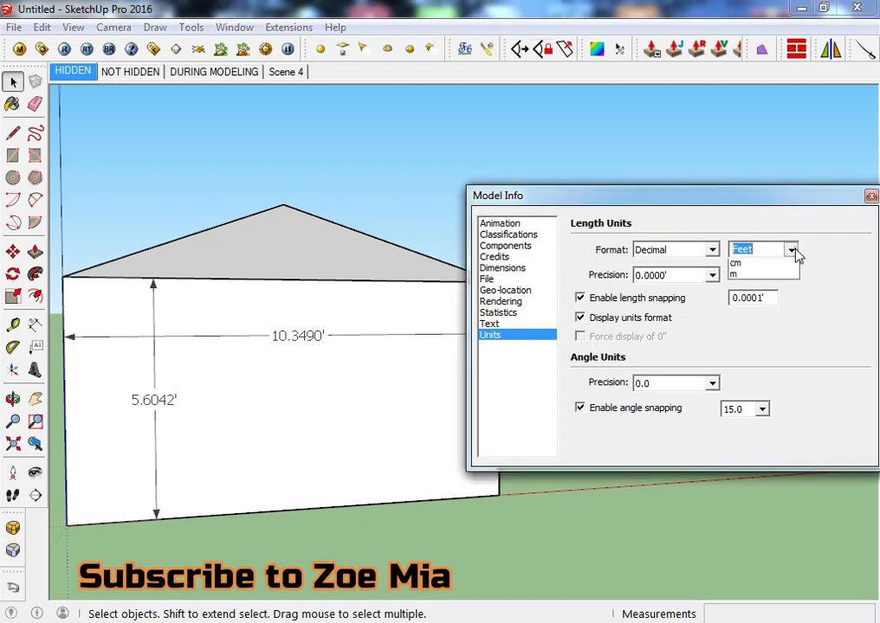
{"action": "left_click", "coordinate": [758, 291]}
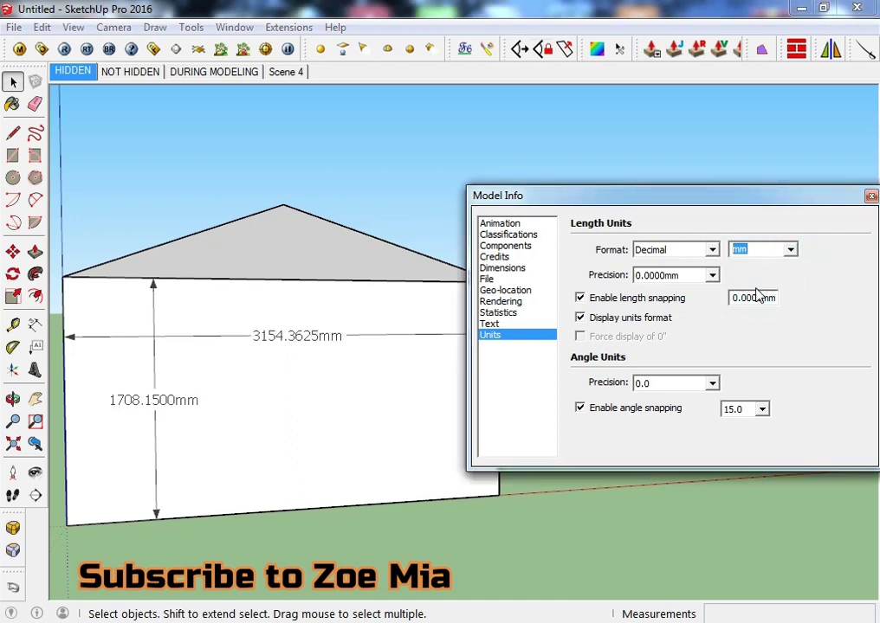
{"action": "left_click", "coordinate": [791, 254]}
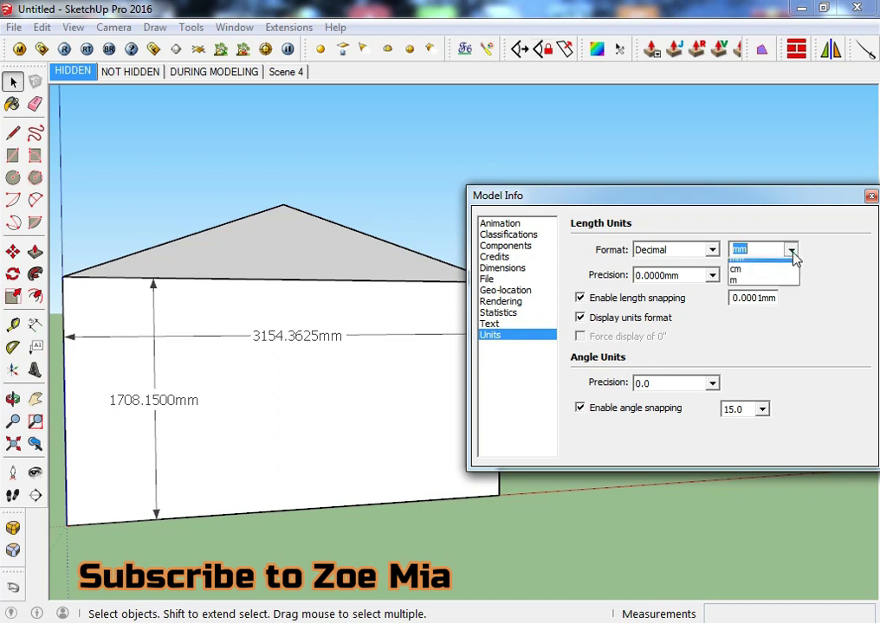
{"action": "left_click", "coordinate": [756, 301]}
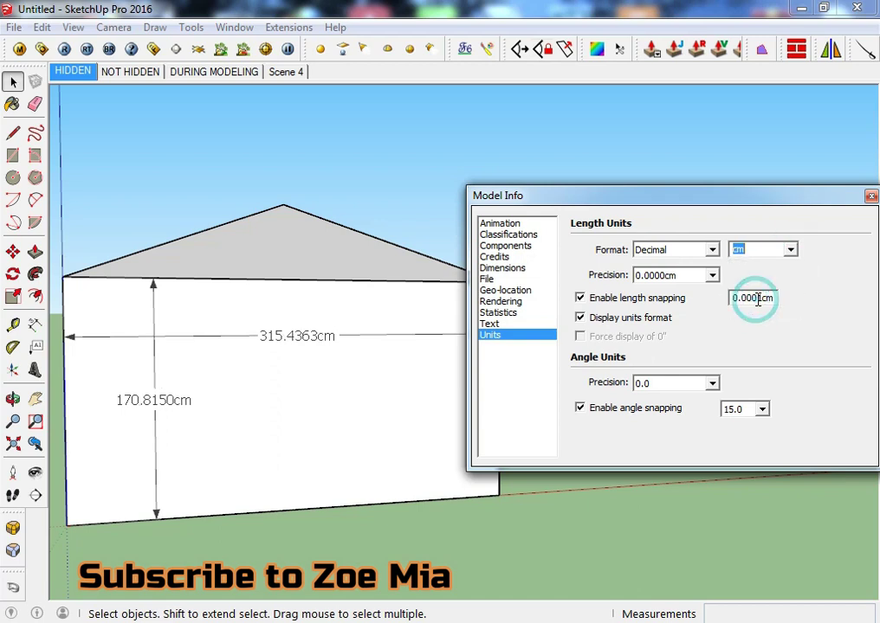
{"action": "left_click", "coordinate": [790, 254]}
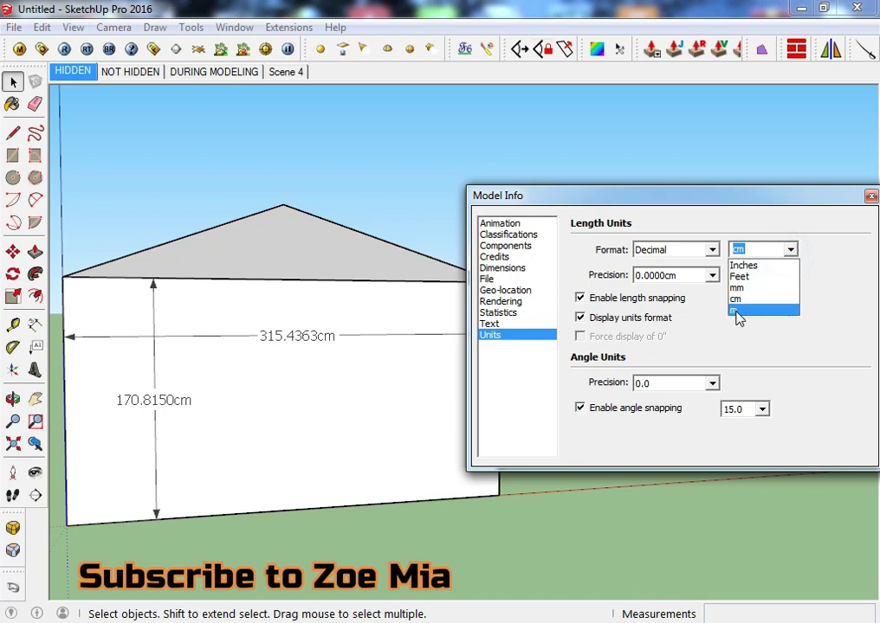
{"action": "left_click", "coordinate": [738, 312]}
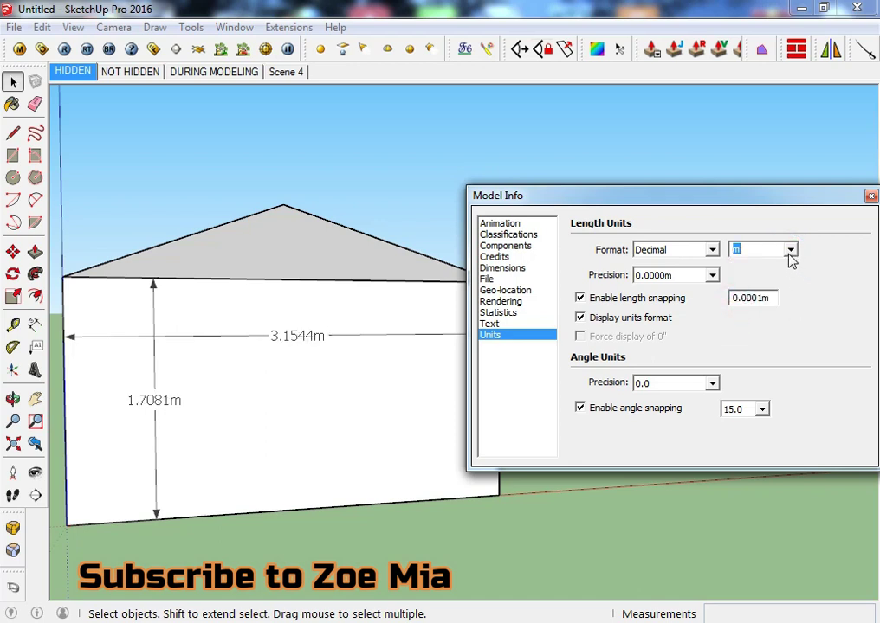
- Compare precisions from whole metres to six decimals, settling on 0.00m (3.15m by 1.71m)
{"action": "left_click", "coordinate": [710, 276]}
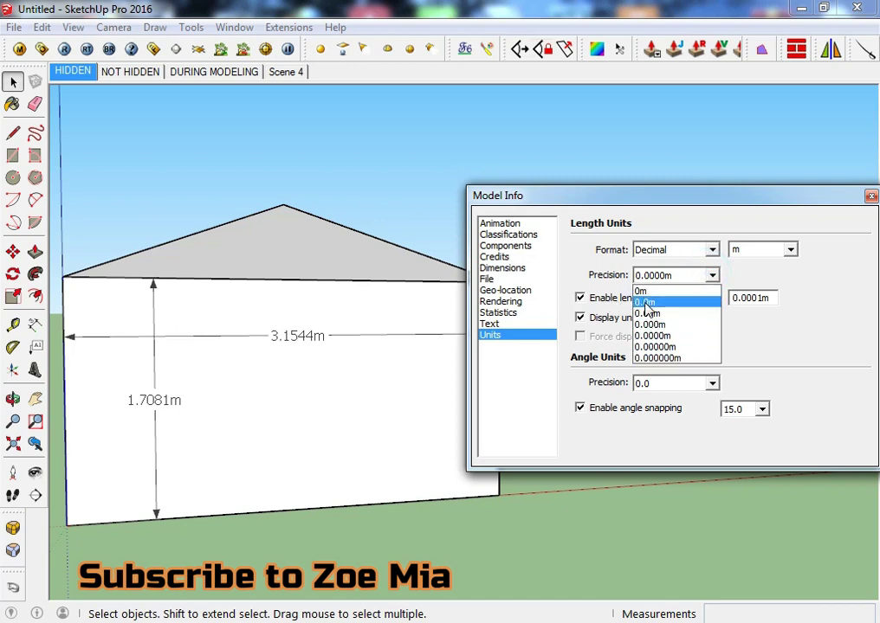
{"action": "left_click", "coordinate": [641, 291]}
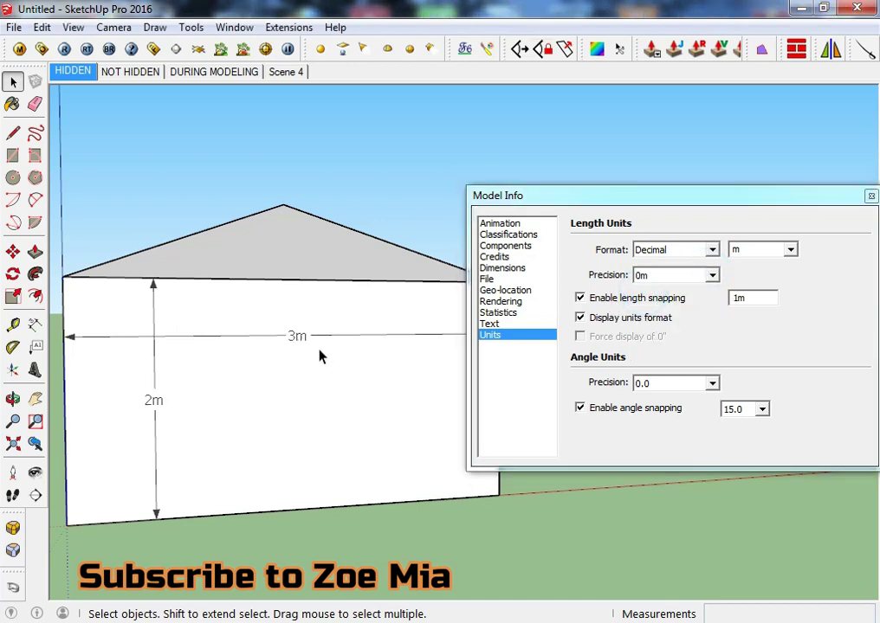
{"action": "left_click", "coordinate": [712, 276]}
{"action": "left_click", "coordinate": [714, 276]}
{"action": "left_click", "coordinate": [715, 276]}
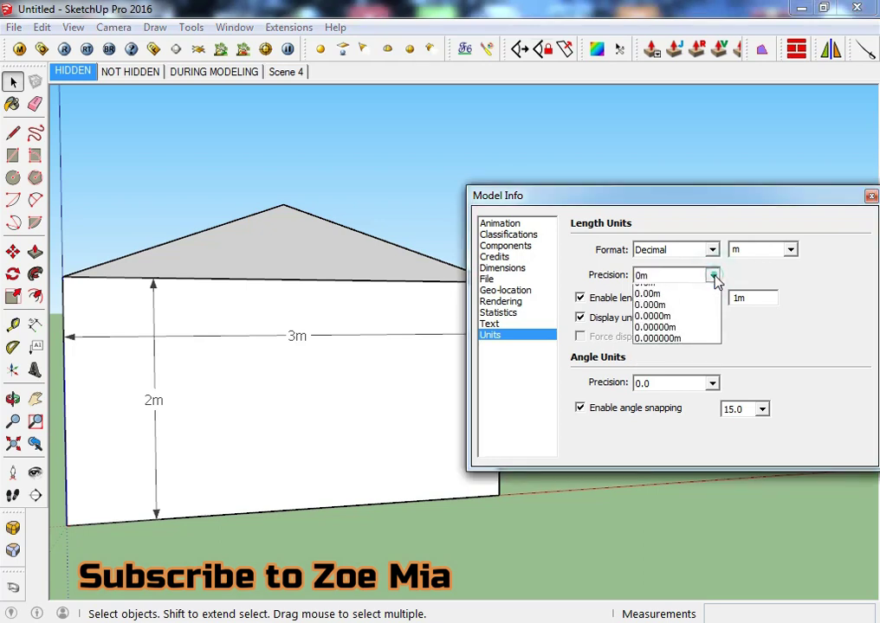
{"action": "left_click", "coordinate": [675, 303]}
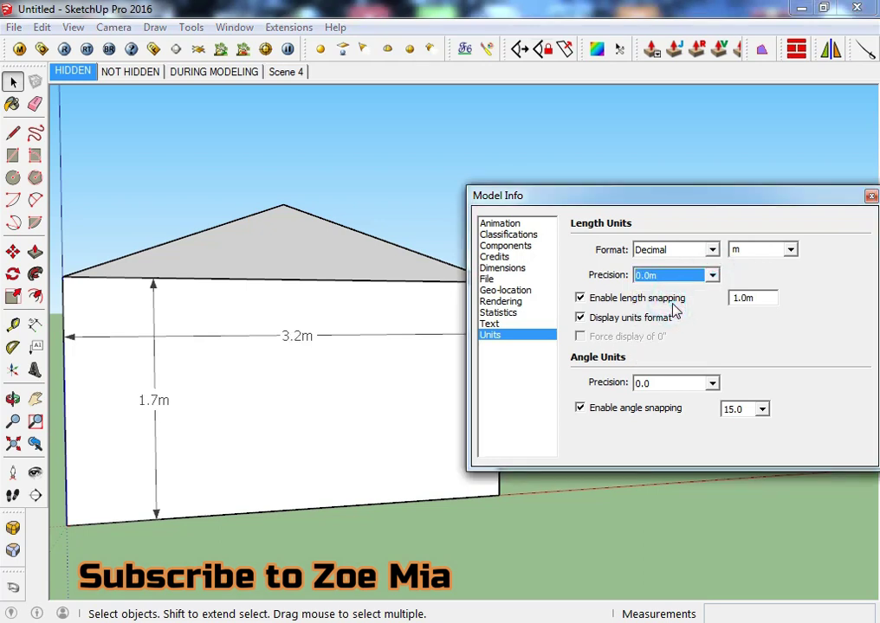
{"action": "left_click", "coordinate": [711, 277]}
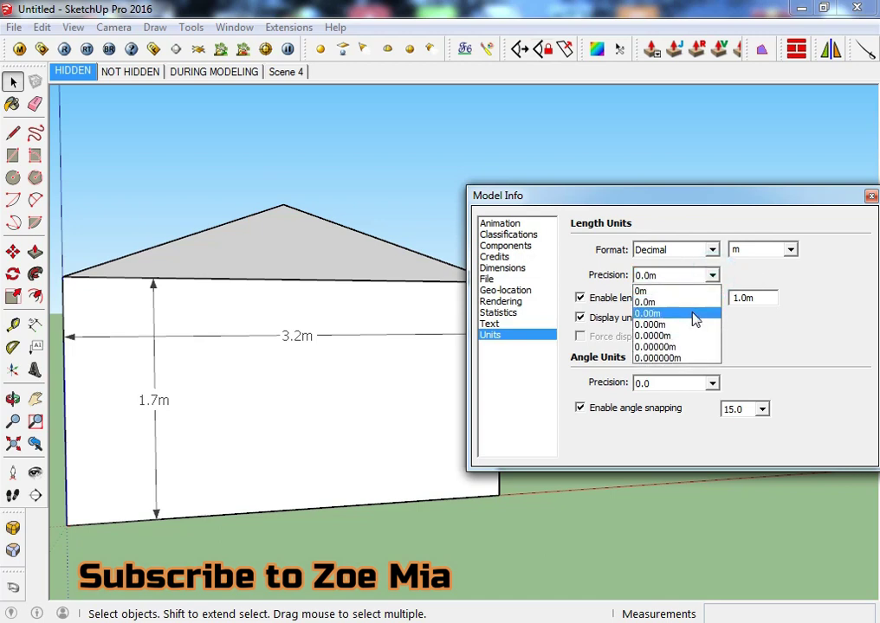
{"action": "left_click", "coordinate": [694, 315]}
{"action": "left_click", "coordinate": [712, 275]}
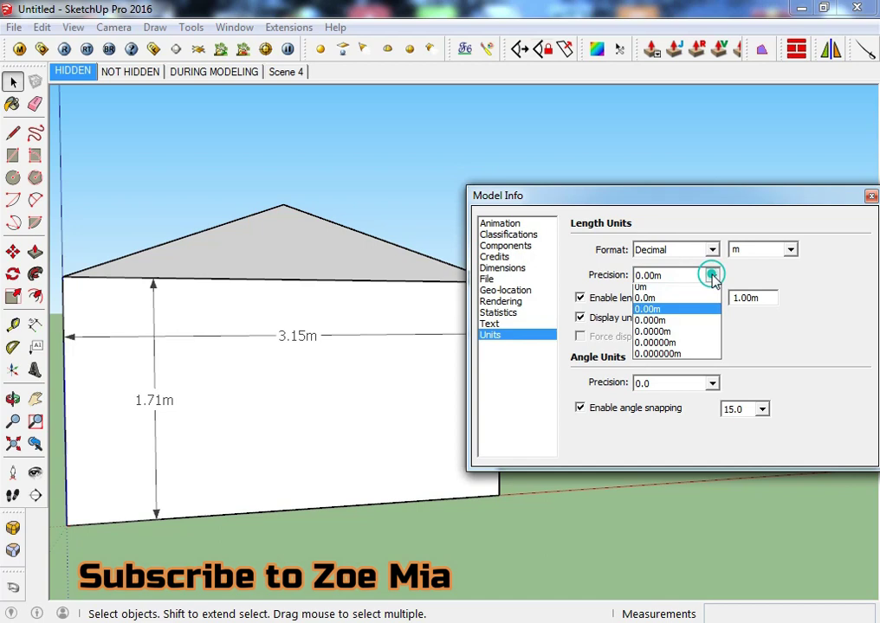
{"action": "left_click", "coordinate": [691, 335]}
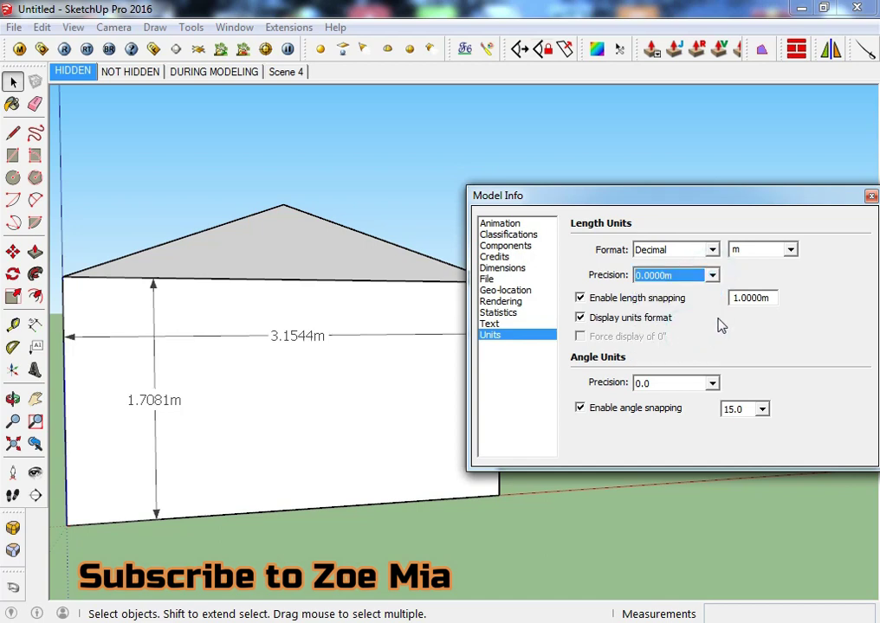
{"action": "left_click", "coordinate": [712, 275]}
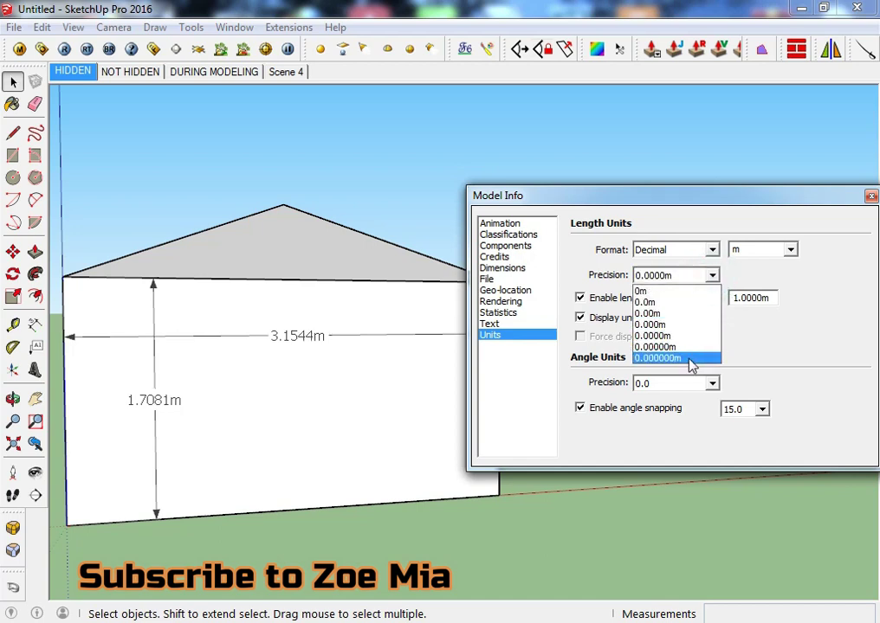
{"action": "left_click", "coordinate": [690, 358]}
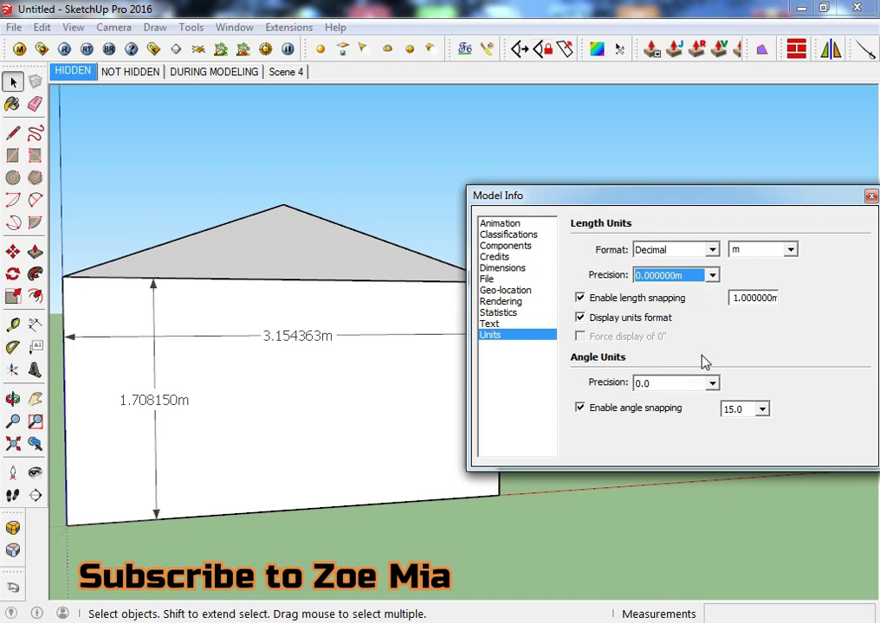
{"action": "left_click", "coordinate": [712, 281]}
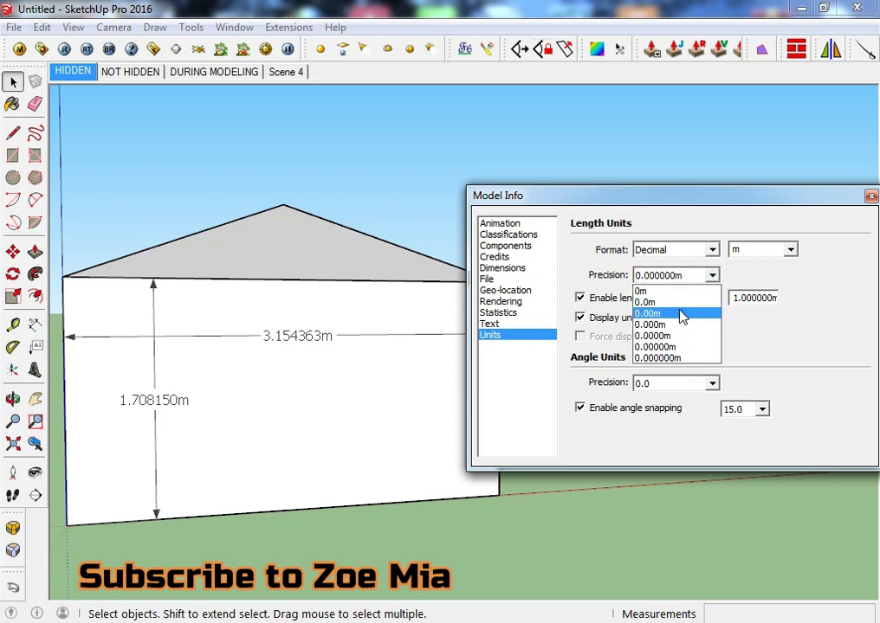
{"action": "left_click", "coordinate": [682, 316]}
{"action": "left_click", "coordinate": [795, 278]}
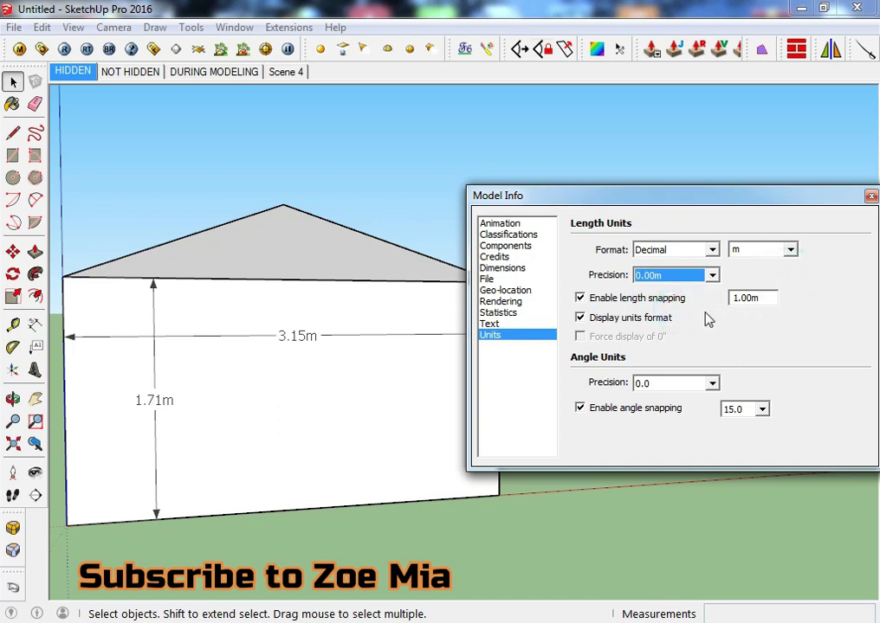
- Switch lengths back to inches with six-decimal 0.000000" precision
{"action": "left_click", "coordinate": [791, 251]}
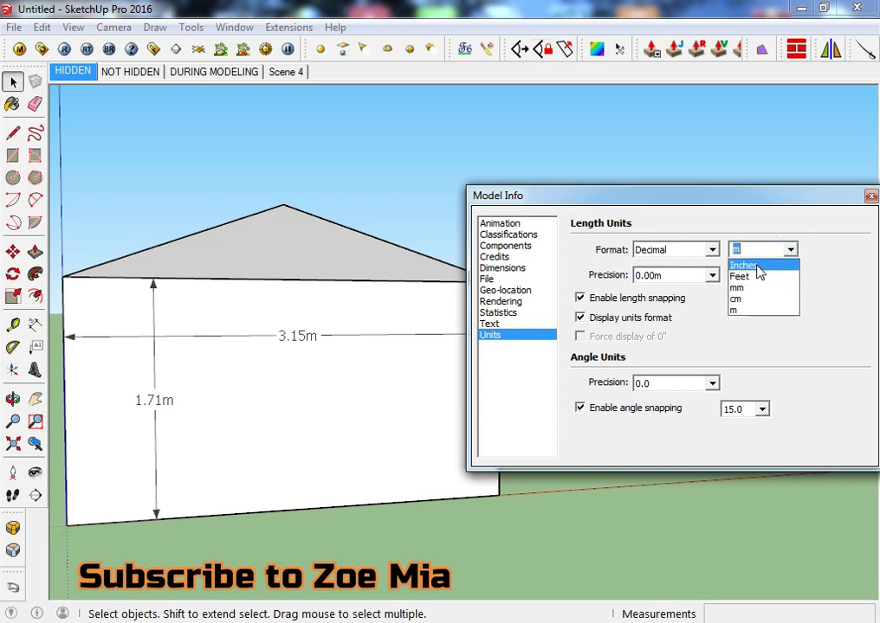
{"action": "left_click", "coordinate": [759, 269]}
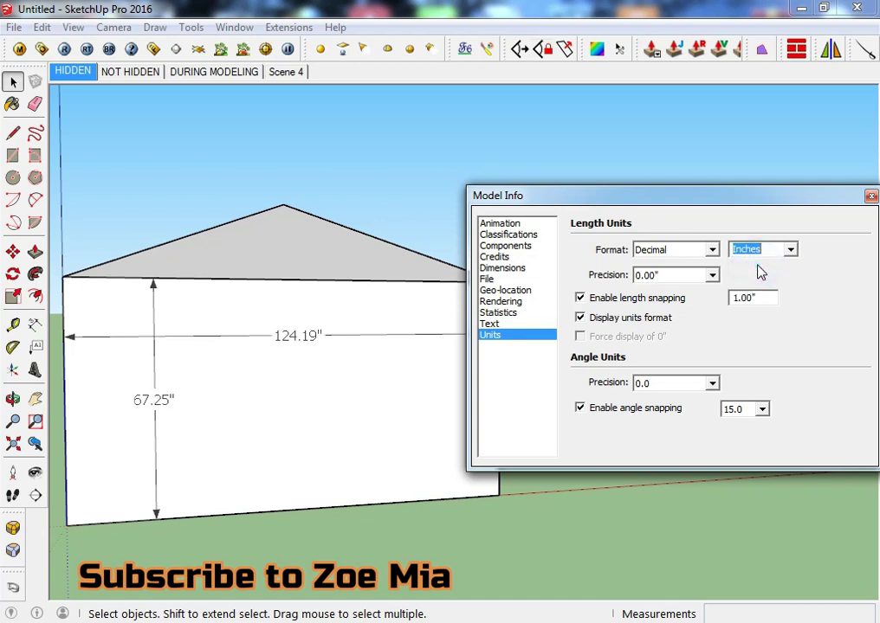
{"action": "left_click", "coordinate": [711, 276]}
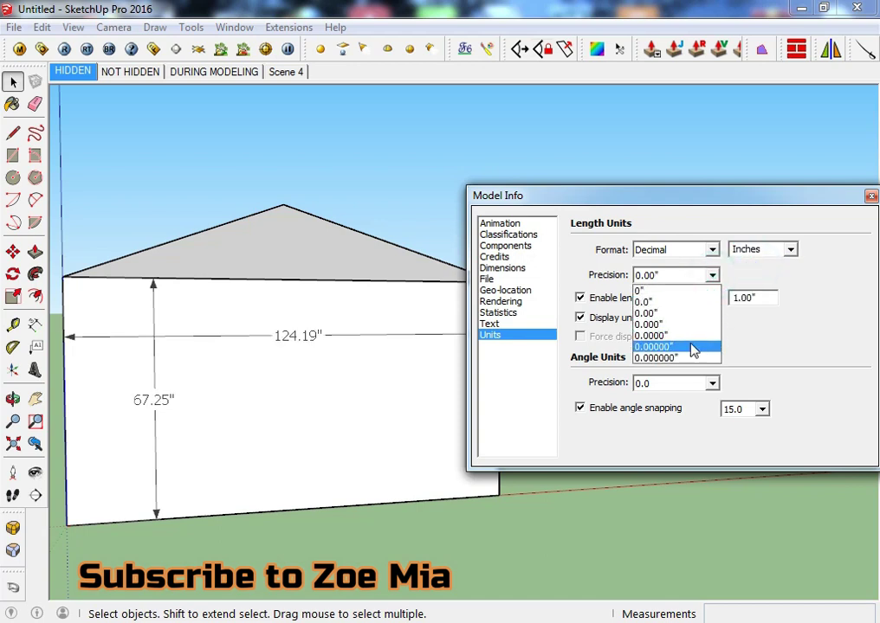
{"action": "left_click", "coordinate": [692, 349]}
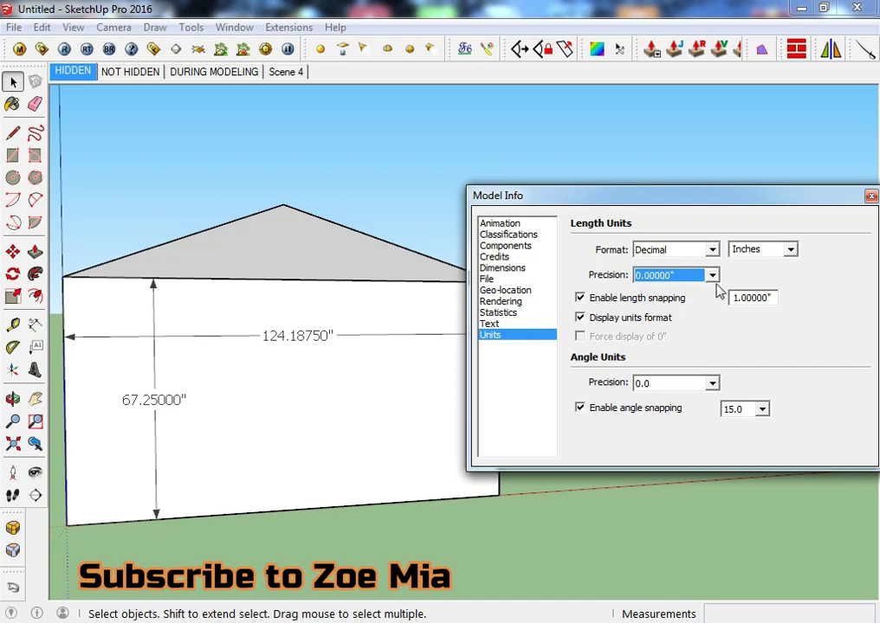
{"action": "left_click", "coordinate": [711, 275]}
{"action": "left_click", "coordinate": [676, 359]}
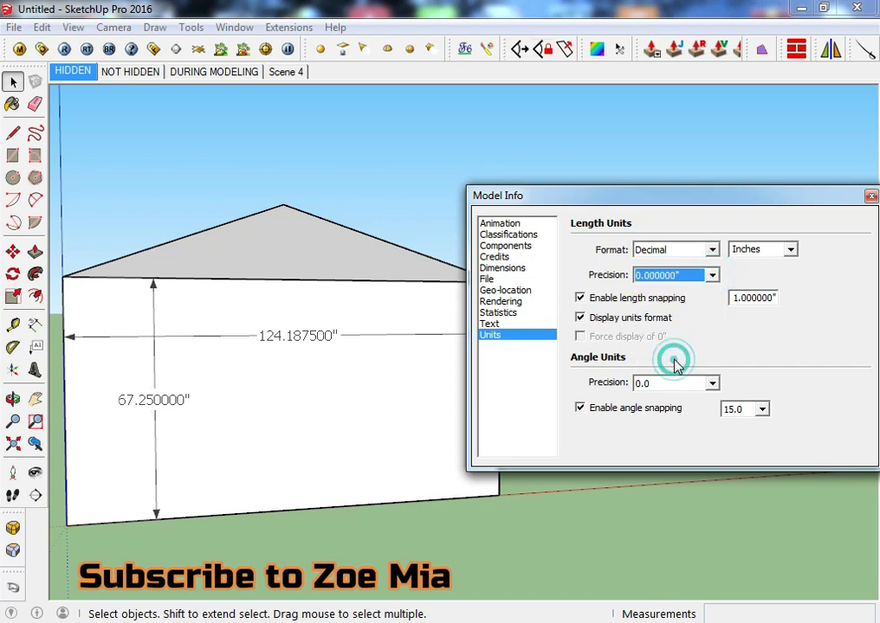
{"action": "left_click", "coordinate": [712, 249]}
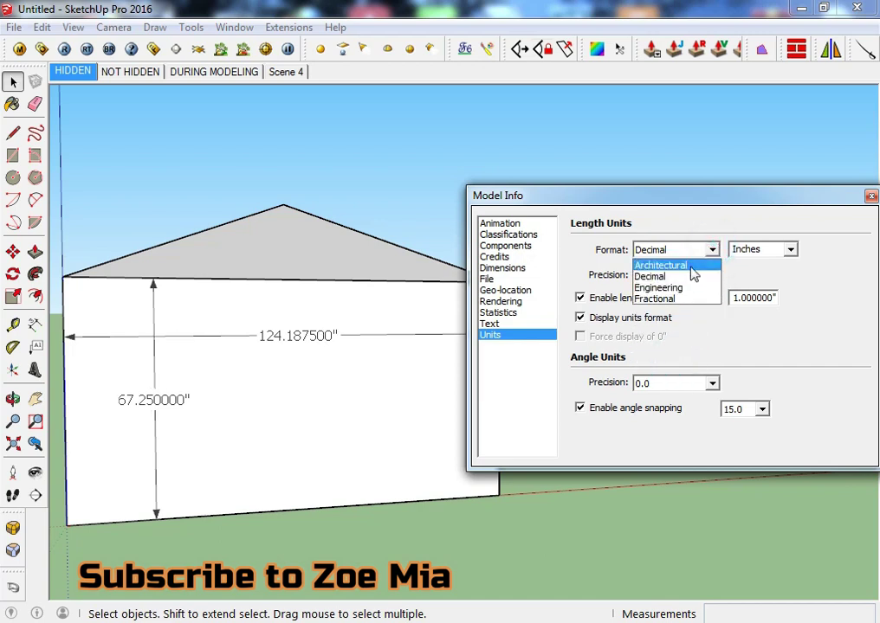
- Use Architectural format, testing 1/2", 1/64", 1/8" and 0" precision before settling on 1/4"
{"action": "left_click", "coordinate": [690, 262]}
{"action": "left_click", "coordinate": [711, 275]}
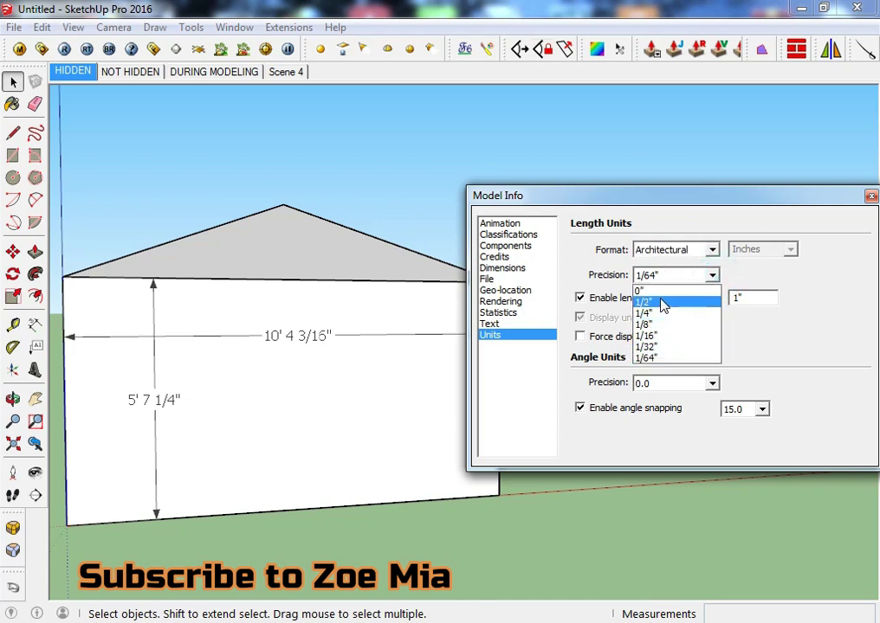
{"action": "left_click", "coordinate": [663, 303]}
{"action": "left_click", "coordinate": [712, 276]}
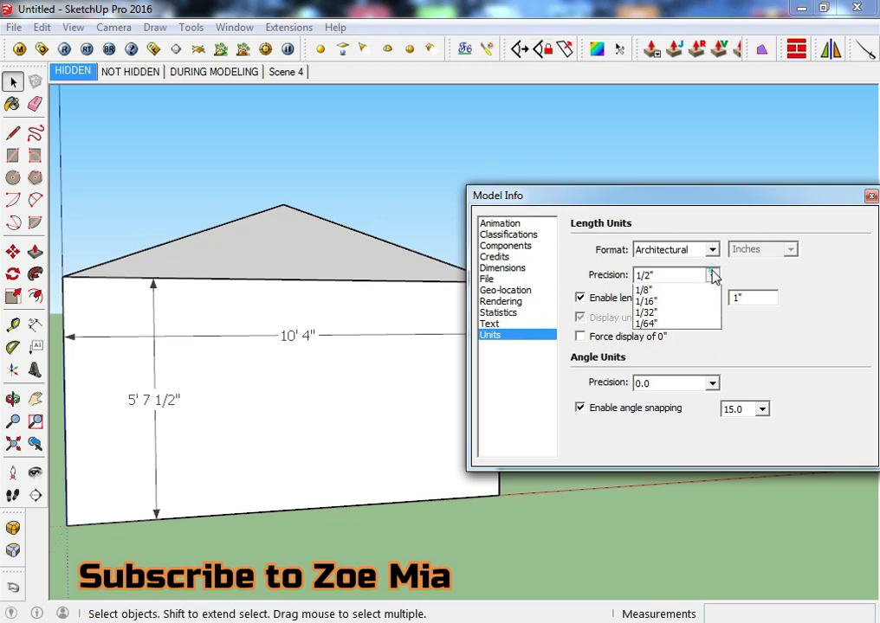
{"action": "left_click", "coordinate": [669, 360]}
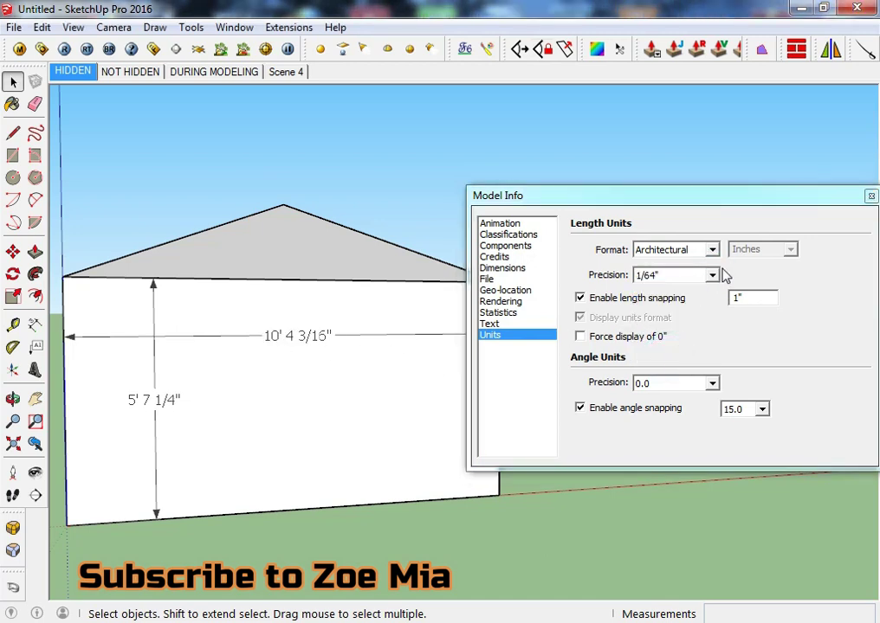
{"action": "left_click", "coordinate": [715, 275]}
{"action": "left_click", "coordinate": [663, 322]}
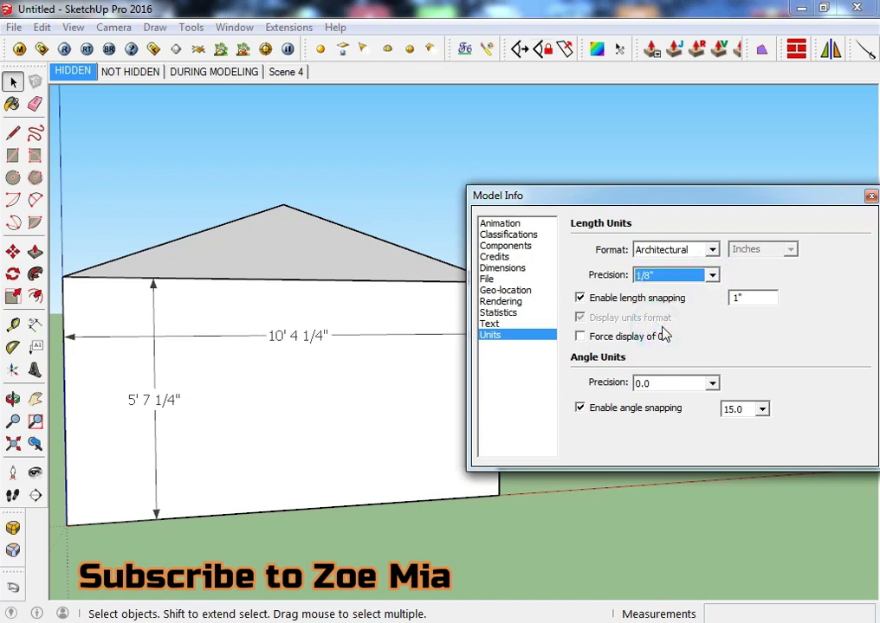
{"action": "left_click", "coordinate": [713, 276]}
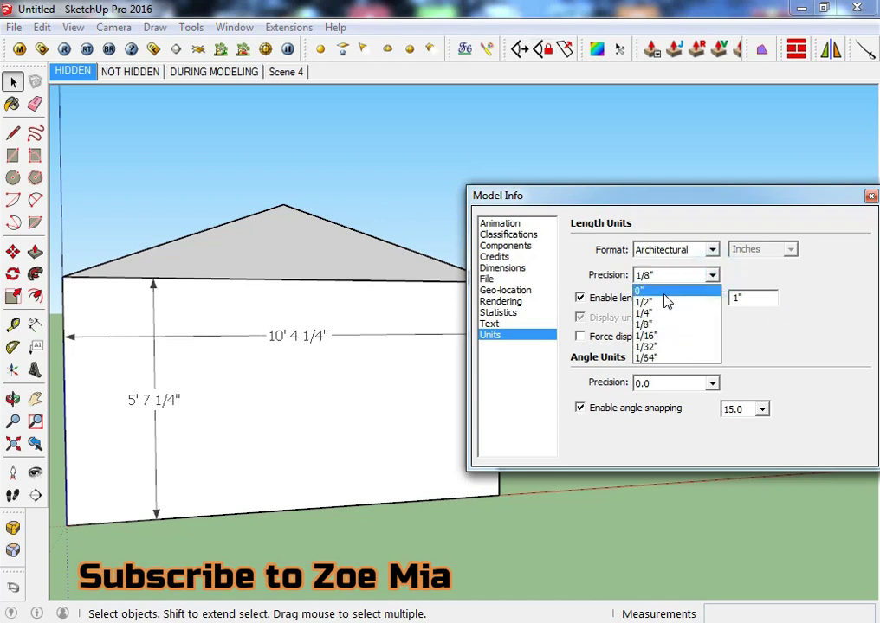
{"action": "left_click", "coordinate": [665, 294]}
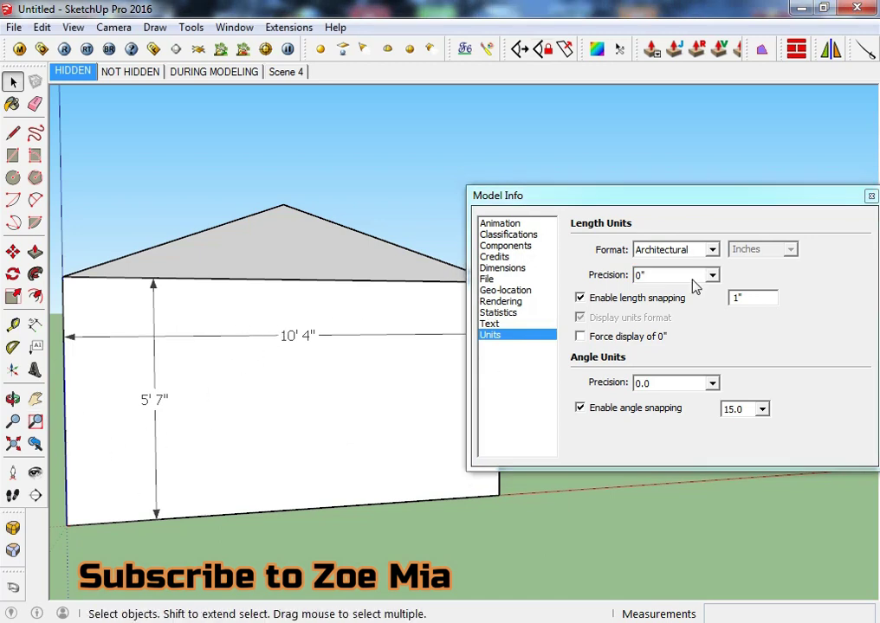
{"action": "left_click", "coordinate": [714, 275]}
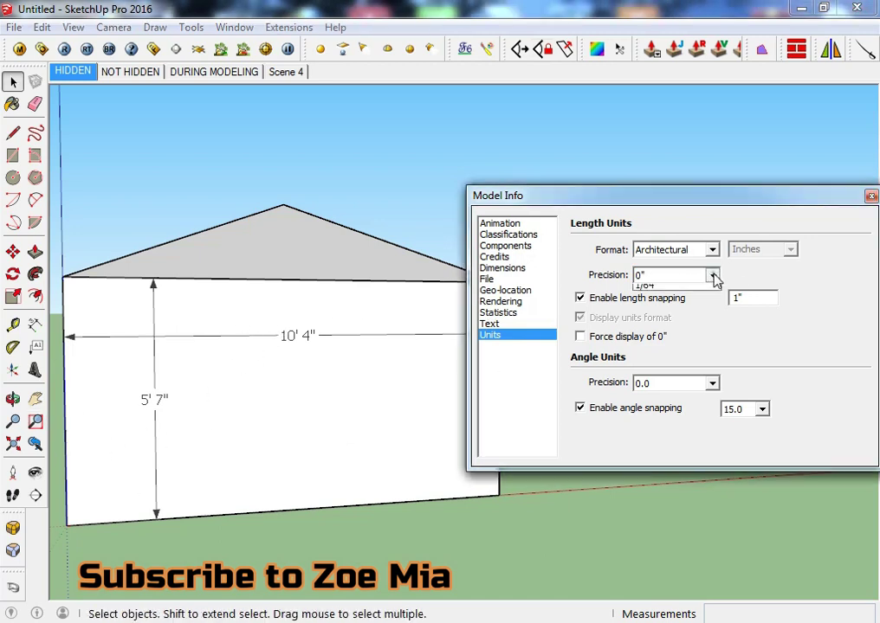
{"action": "left_click", "coordinate": [693, 317]}
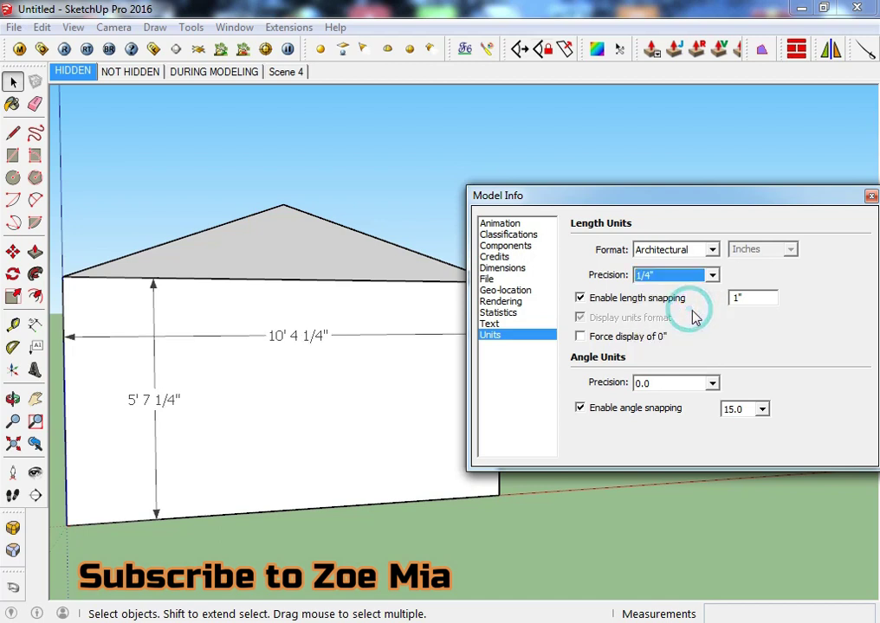
{"action": "left_click", "coordinate": [308, 359]}
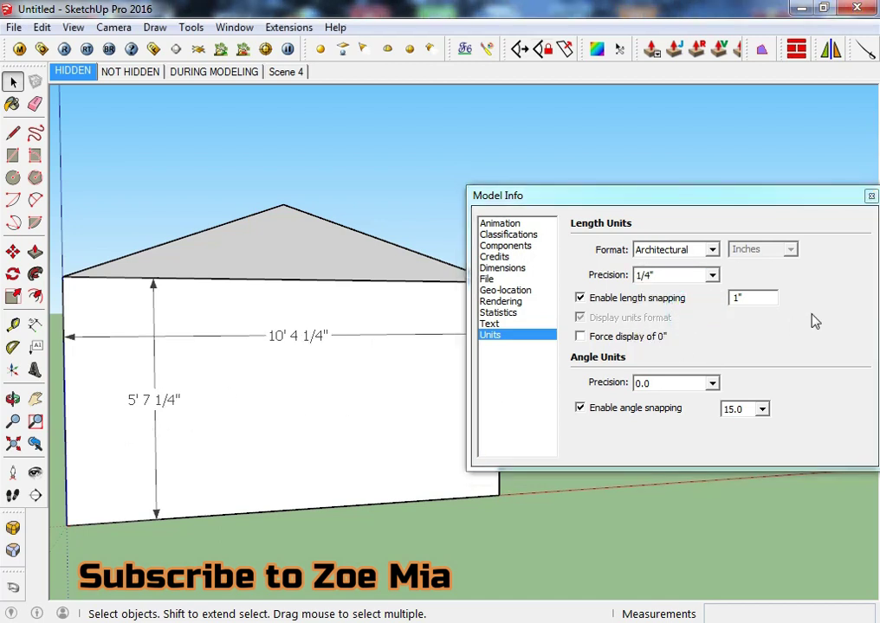
{"action": "left_click", "coordinate": [711, 250]}
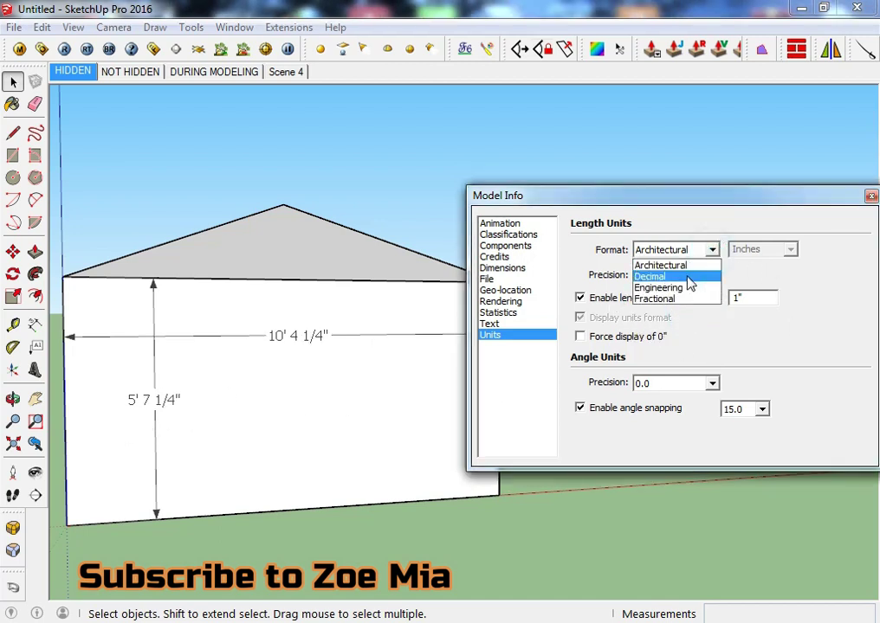
- Try Decimal format in inches at three-decimal precision
{"action": "left_click", "coordinate": [690, 277]}
{"action": "left_click", "coordinate": [711, 276]}
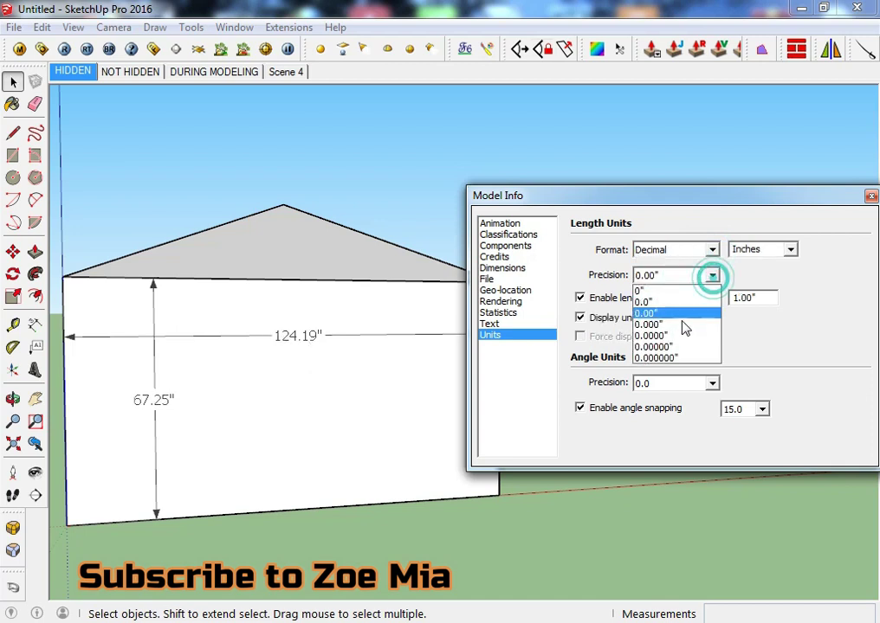
{"action": "left_click", "coordinate": [679, 325]}
{"action": "left_click", "coordinate": [767, 251]}
{"action": "left_click", "coordinate": [700, 352]}
- Switch to Engineering feet, test precisions, and settle on 0.000' (10.349' by 5.604')
{"action": "left_click", "coordinate": [711, 250]}
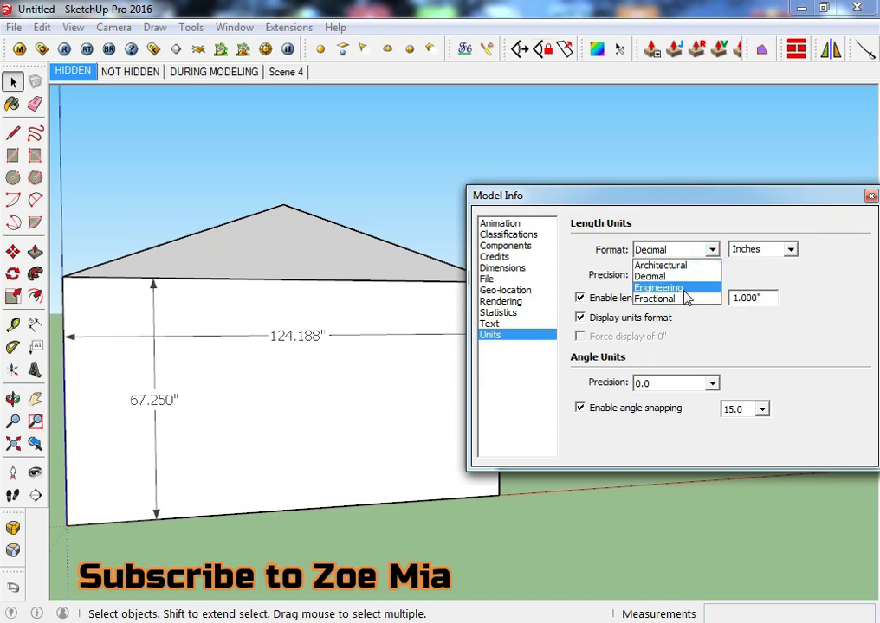
{"action": "left_click", "coordinate": [684, 287]}
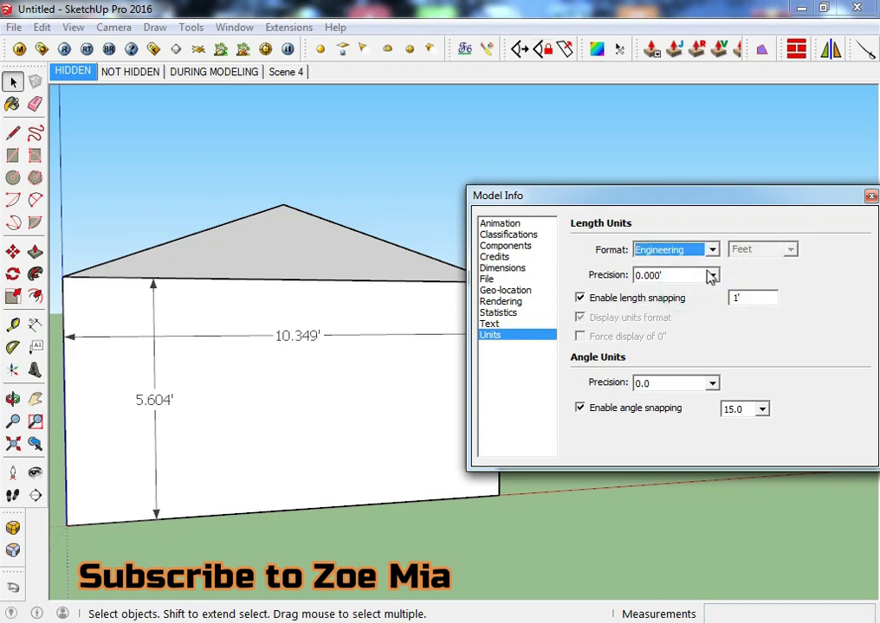
{"action": "left_click", "coordinate": [712, 275]}
{"action": "left_click", "coordinate": [672, 358]}
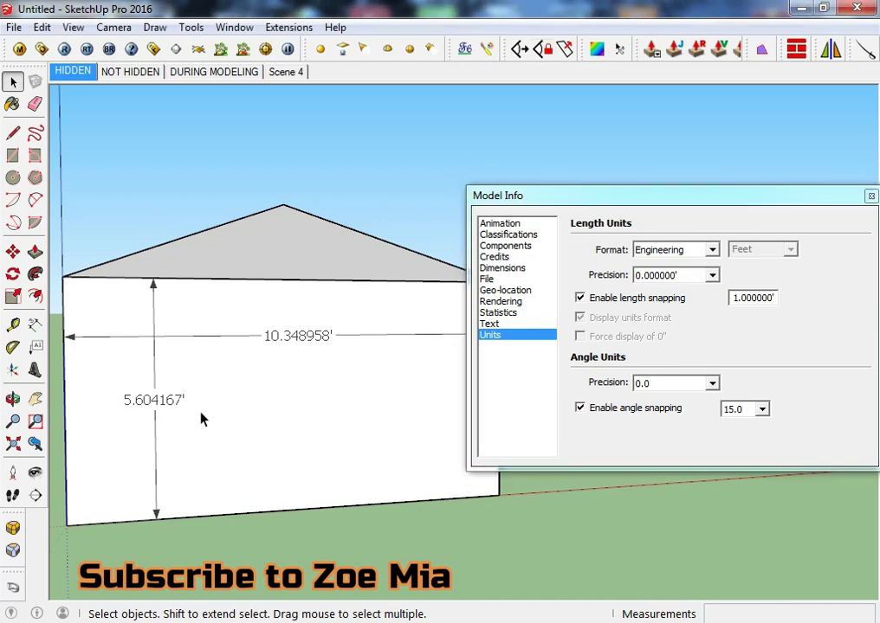
{"action": "left_click", "coordinate": [711, 275]}
{"action": "left_click", "coordinate": [681, 302]}
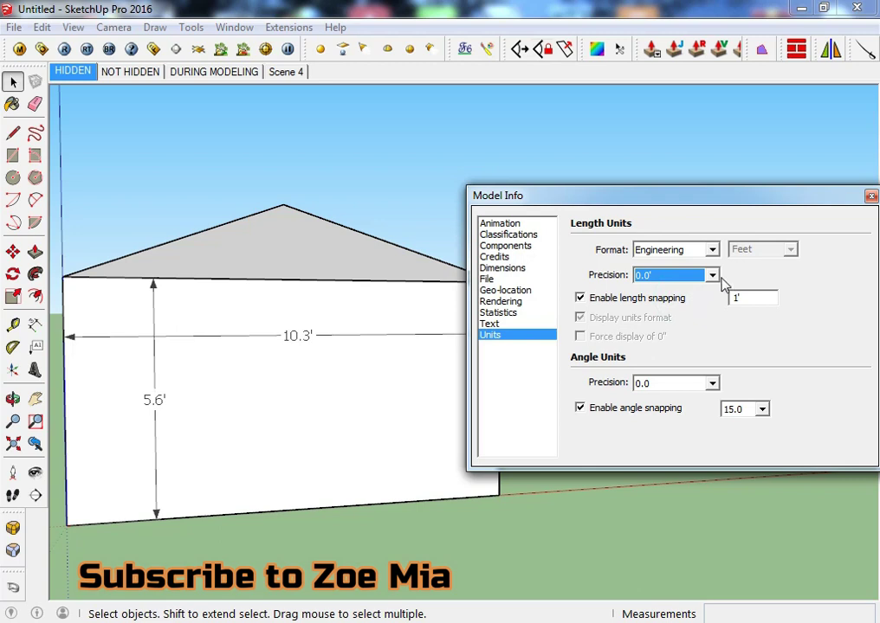
{"action": "left_click", "coordinate": [712, 275]}
{"action": "left_click", "coordinate": [675, 287]}
{"action": "left_click", "coordinate": [713, 277]}
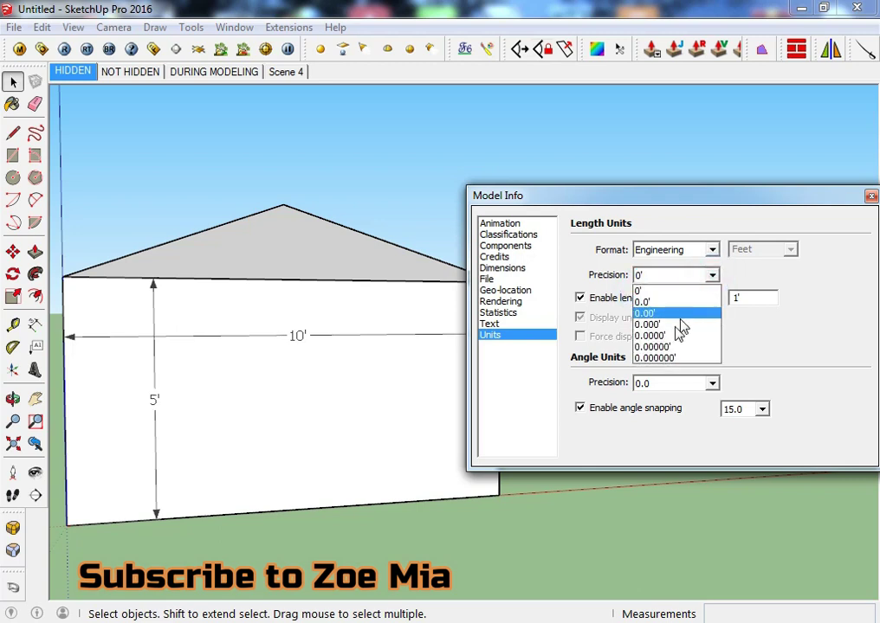
{"action": "left_click", "coordinate": [677, 323]}
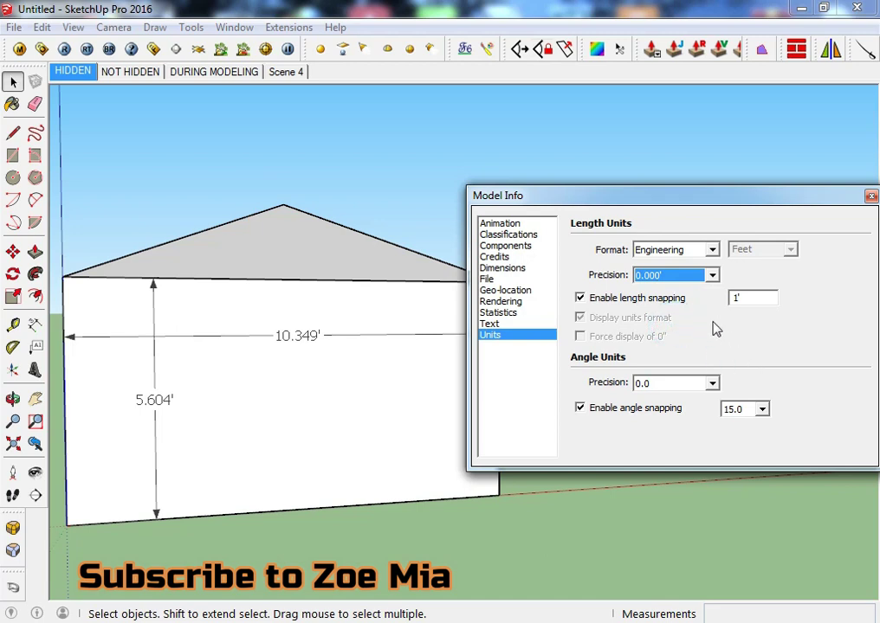
{"action": "left_click", "coordinate": [712, 250]}
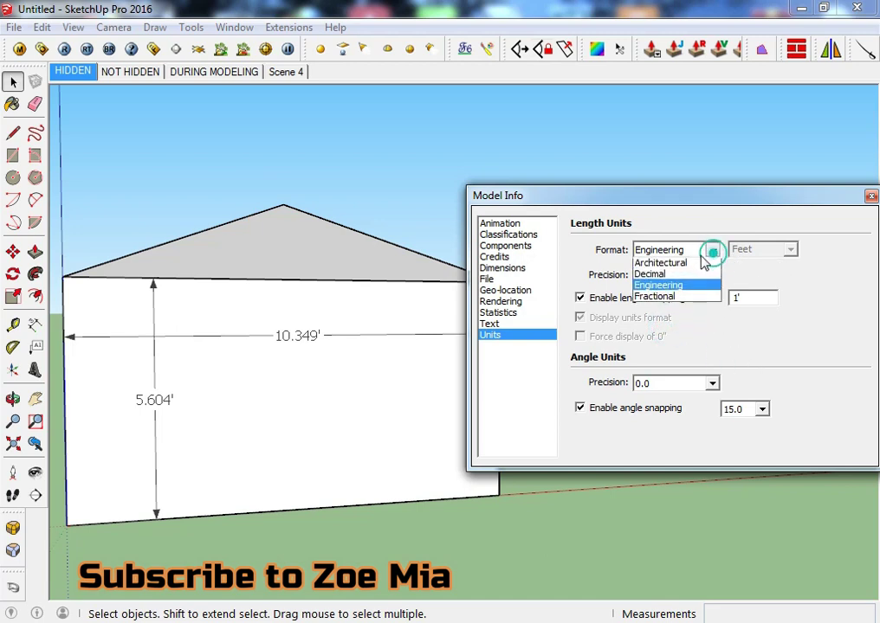
- Set lengths to Fractional inches with 0" precision and angle precision to 0.000
{"action": "left_click", "coordinate": [682, 301]}
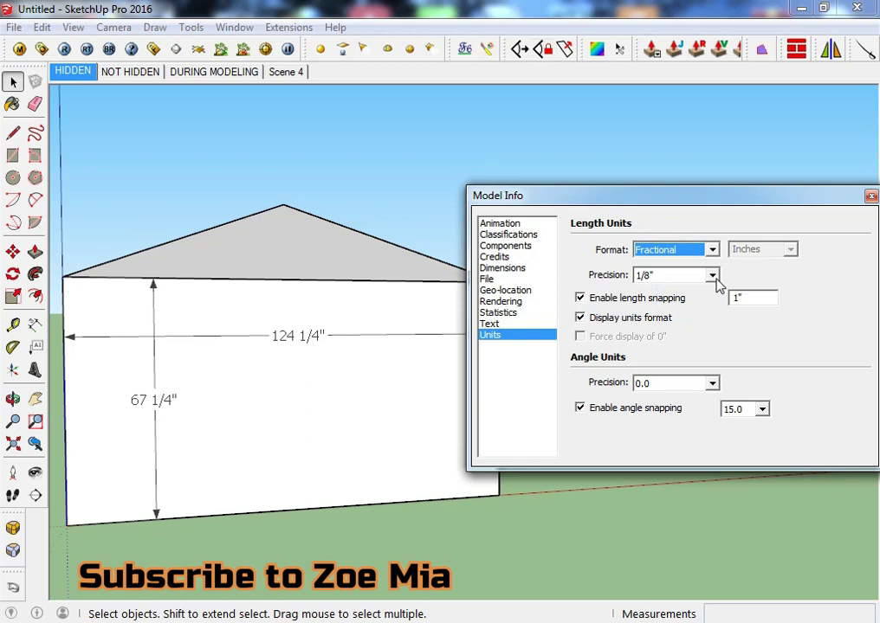
{"action": "left_click", "coordinate": [712, 277]}
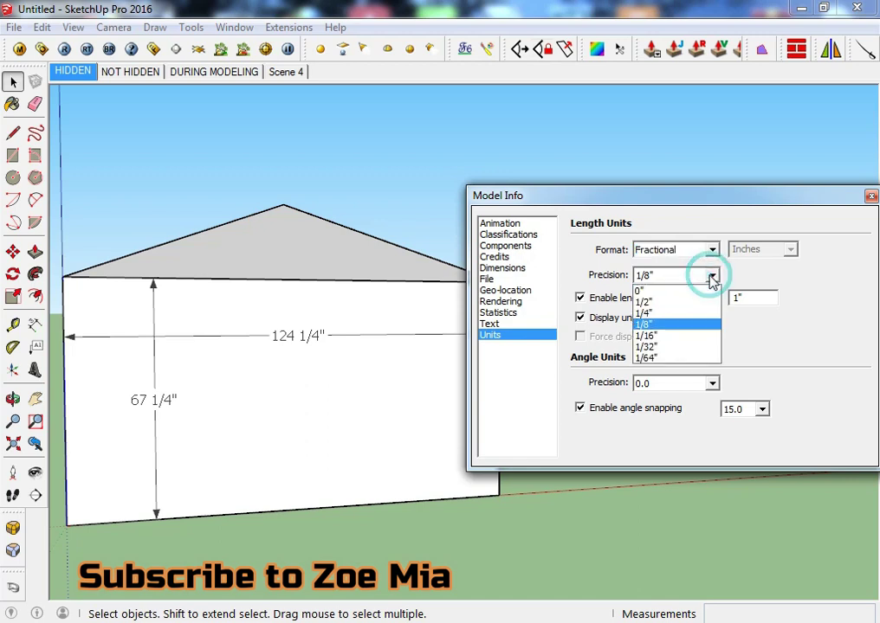
{"action": "left_click", "coordinate": [671, 359]}
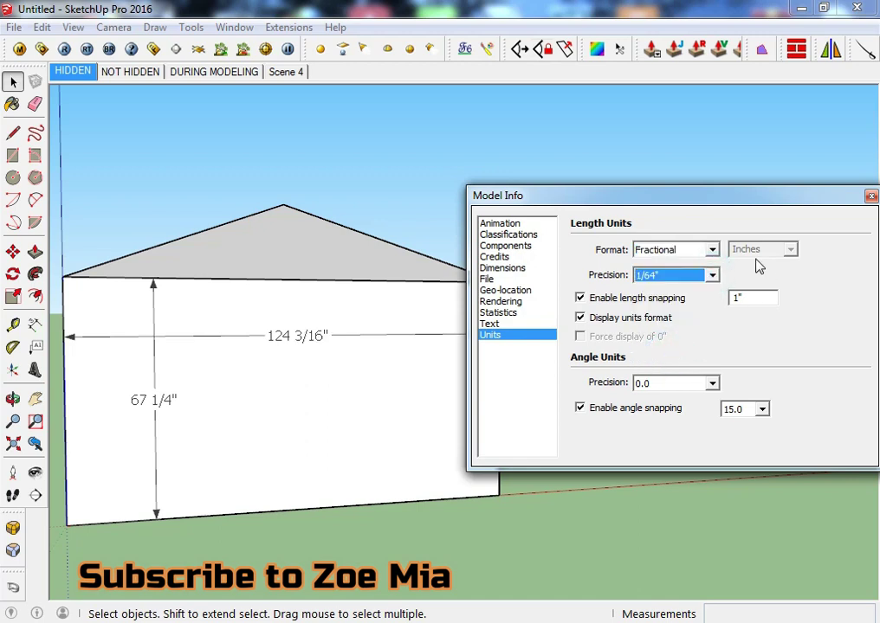
{"action": "left_click", "coordinate": [712, 277]}
{"action": "left_click", "coordinate": [679, 320]}
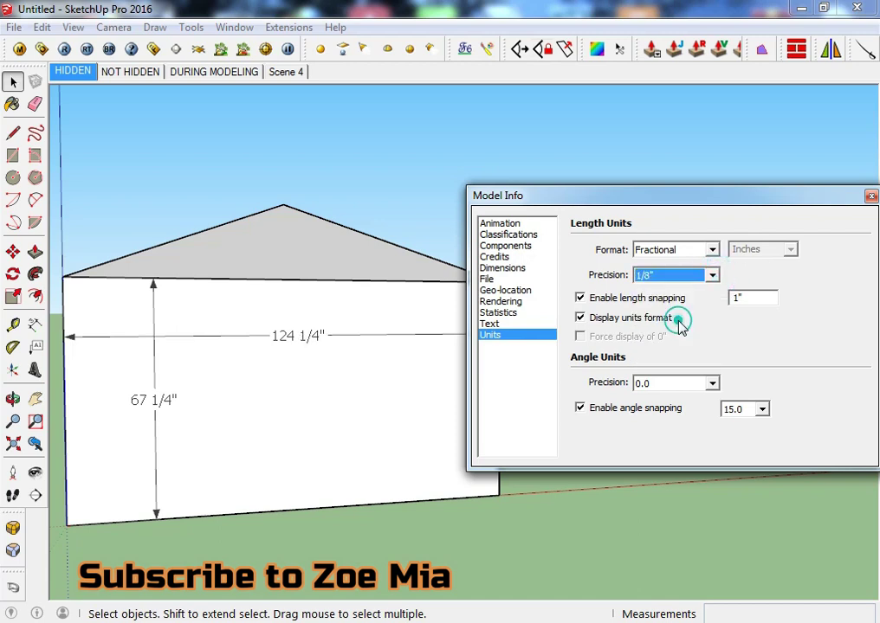
{"action": "left_click", "coordinate": [713, 276]}
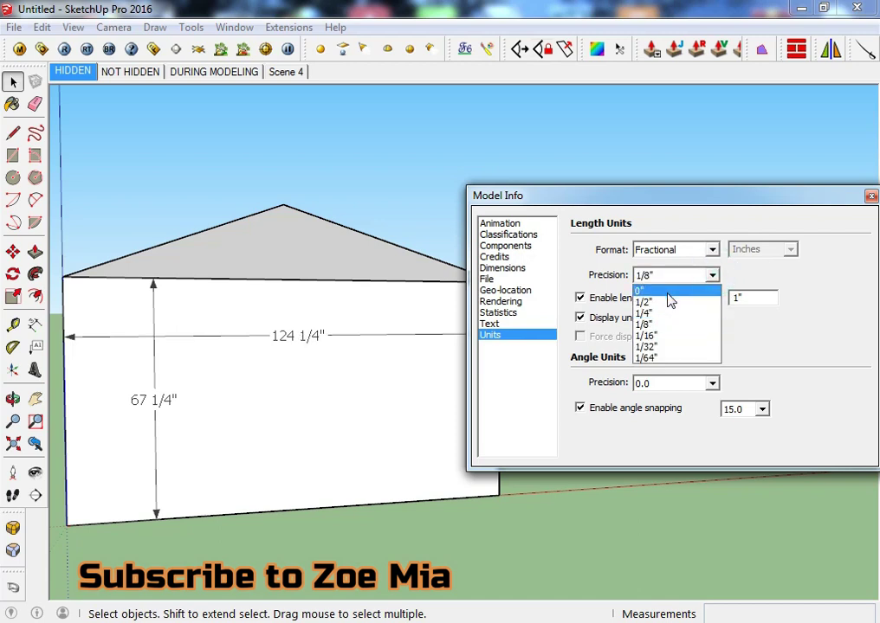
{"action": "left_click", "coordinate": [669, 295]}
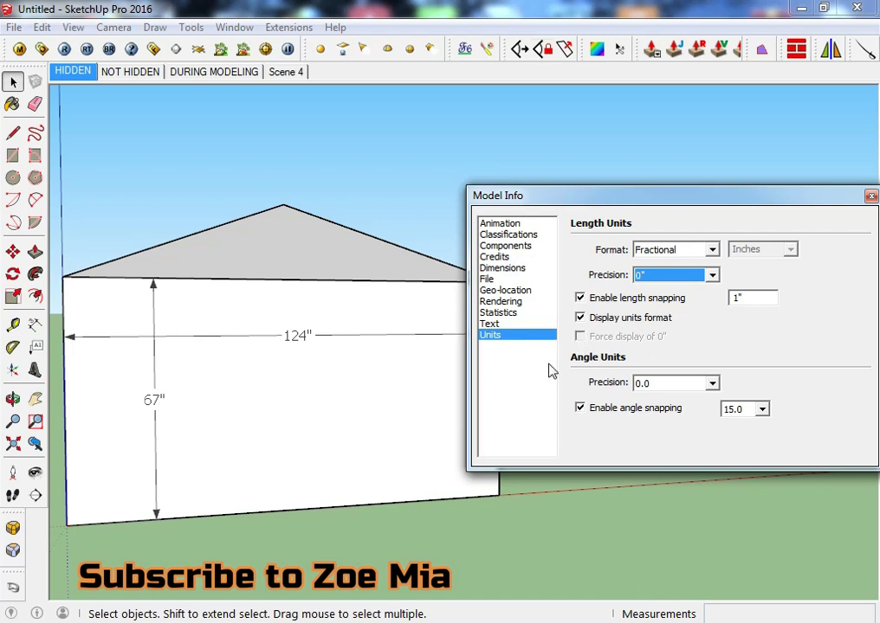
{"action": "left_click", "coordinate": [711, 385]}
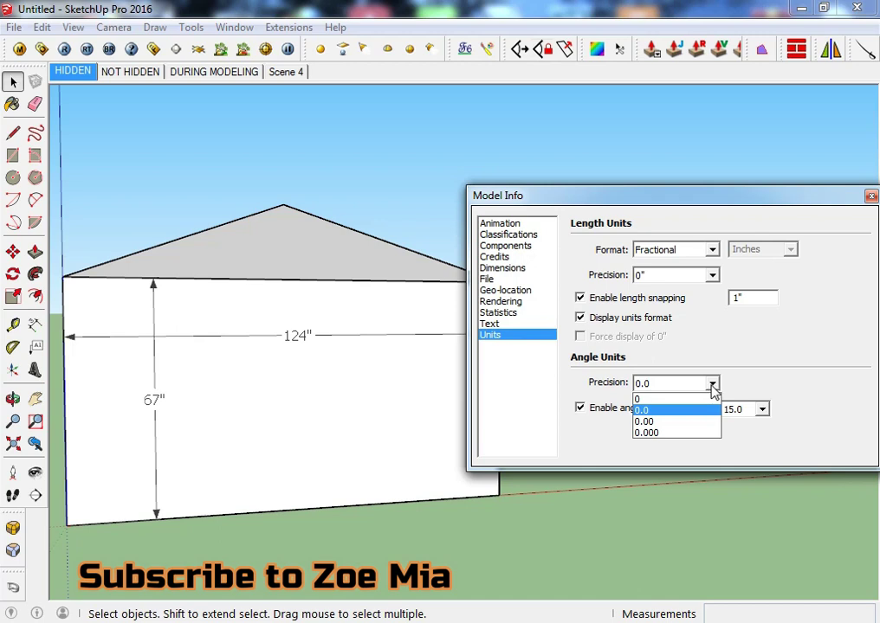
{"action": "left_click", "coordinate": [712, 387]}
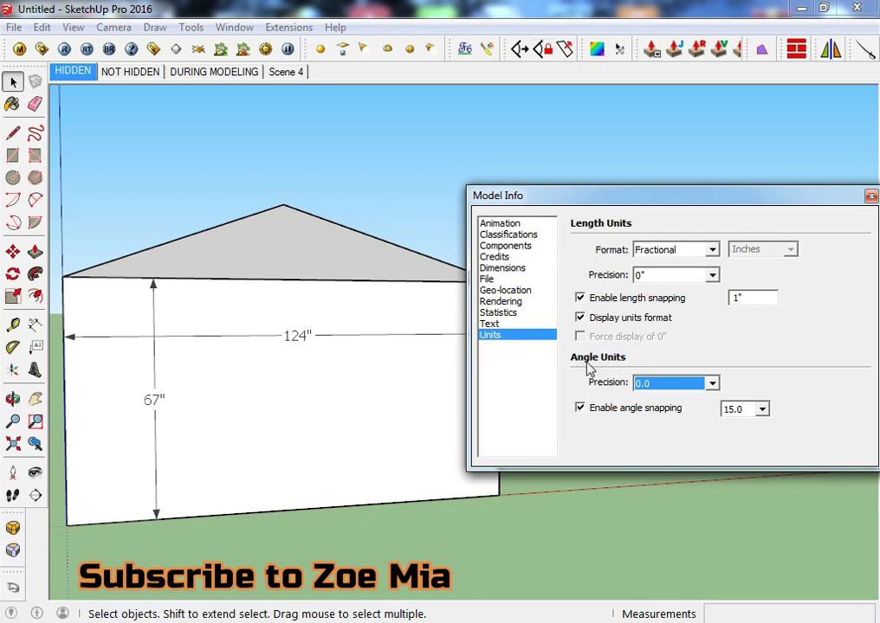
{"action": "mouse_move", "coordinate": [375, 415]}
{"action": "middle_mouse_down"}
{"action": "mouse_move", "coordinate": [357, 432]}
{"action": "mouse_move", "coordinate": [433, 446]}
{"action": "mouse_move", "coordinate": [366, 500]}
{"action": "mouse_move", "coordinate": [328, 416]}
{"action": "middle_mouse_up"}
- Draw two lines forming a V on the ground beside the house
{"action": "scroll", "coordinate": [329, 416], "scroll_direction": "down", "scroll_amount": 3}
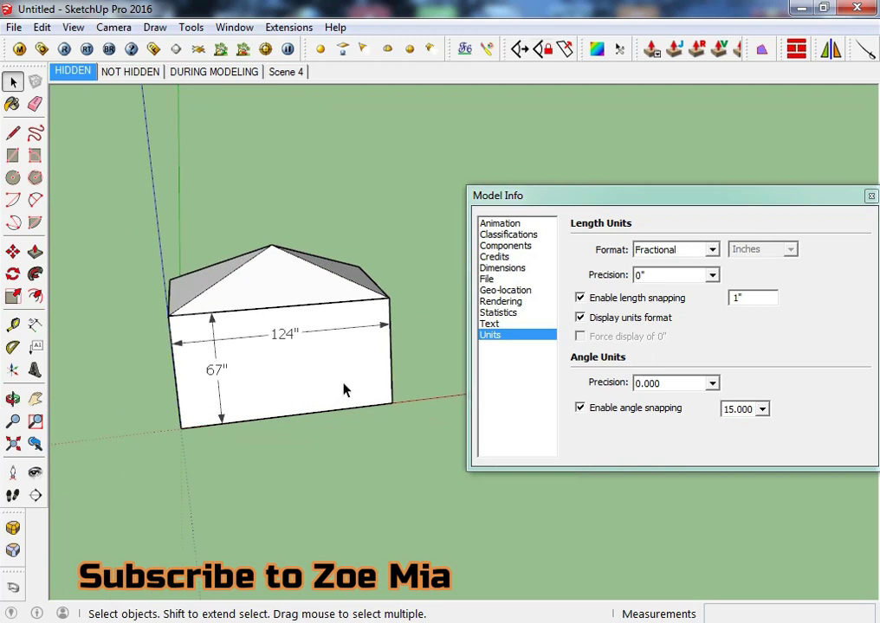
{"action": "middle_click_drag", "start_coordinate": [344, 391], "coordinate": [102, 463]}
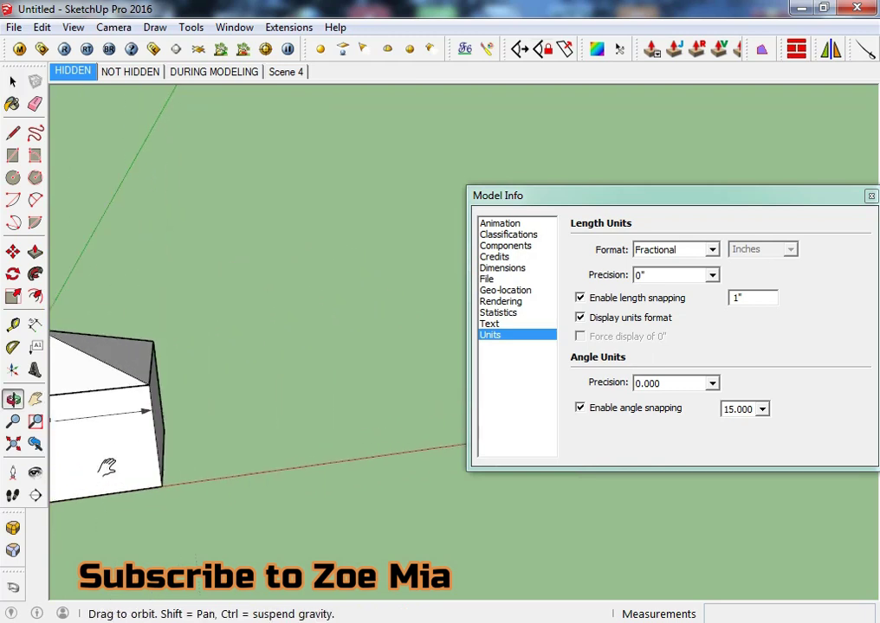
{"action": "key", "text": "l"}
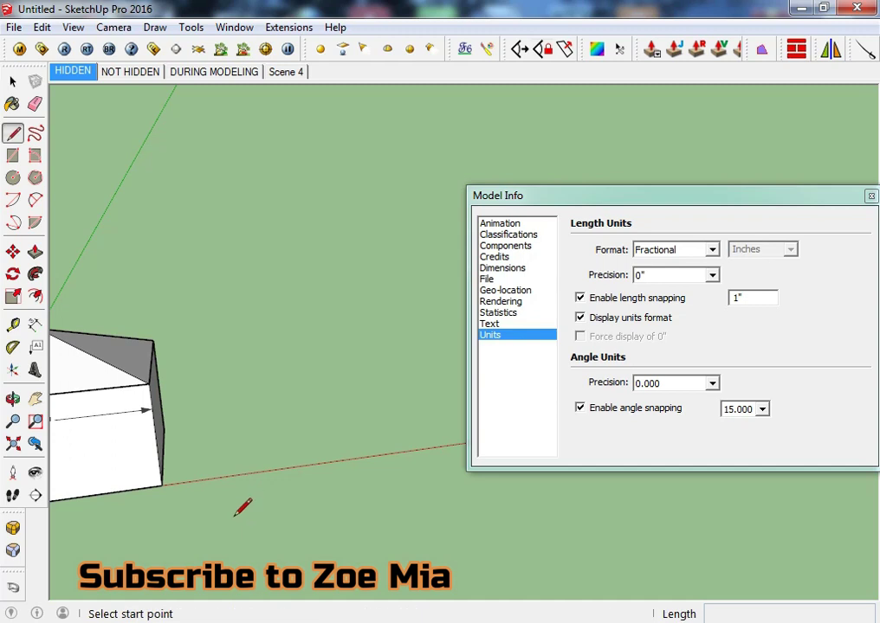
{"action": "left_click", "coordinate": [236, 511]}
{"action": "left_click", "coordinate": [228, 425]}
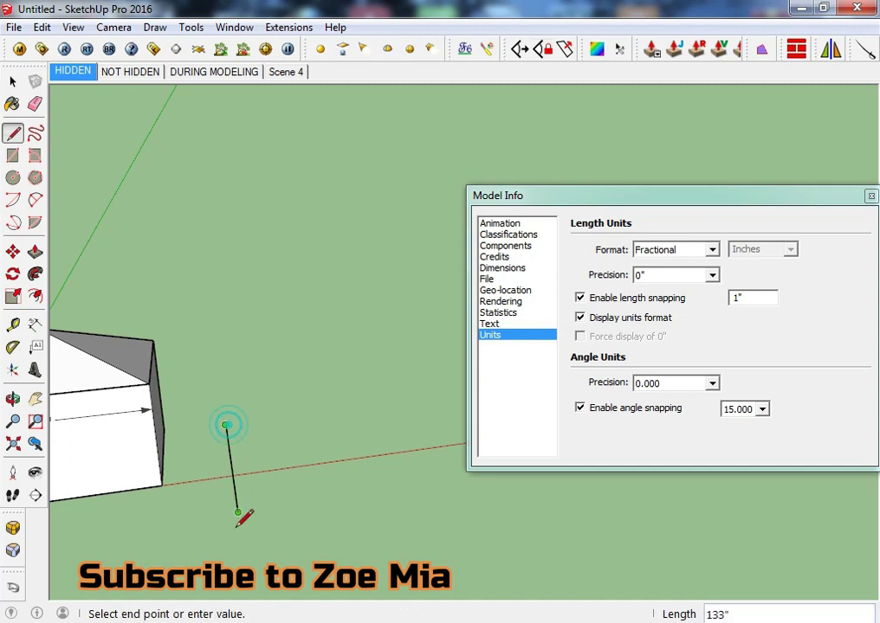
{"action": "key", "text": "Escape"}
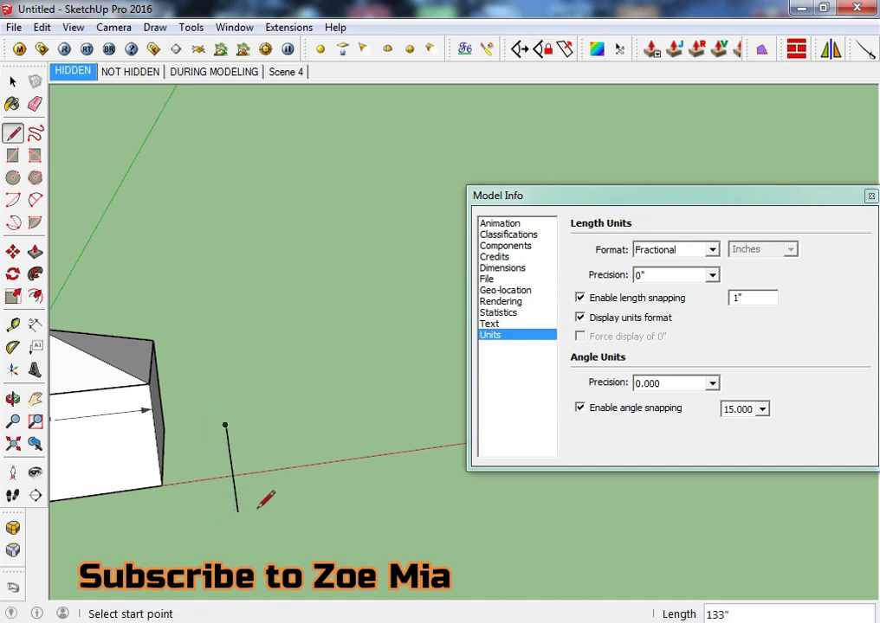
{"action": "left_click", "coordinate": [238, 511]}
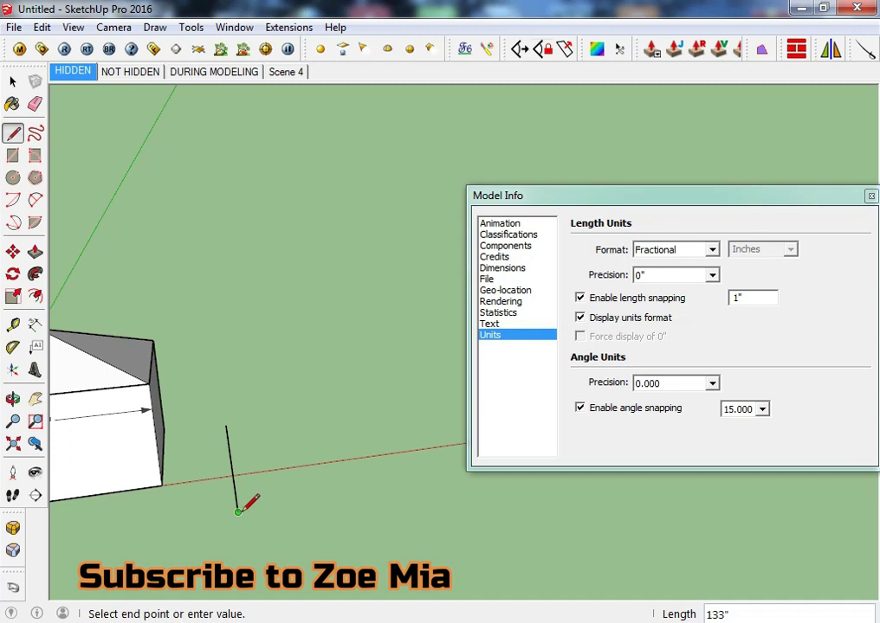
{"action": "left_click", "coordinate": [320, 438]}
{"action": "key", "text": "space"}
- Try labelling the left and diagonal lines with dimensions and text, cancelling each attempt
{"action": "middle_click_drag", "start_coordinate": [216, 524], "coordinate": [320, 481]}
{"action": "left_click_drag", "start_coordinate": [320, 482], "coordinate": [217, 373]}
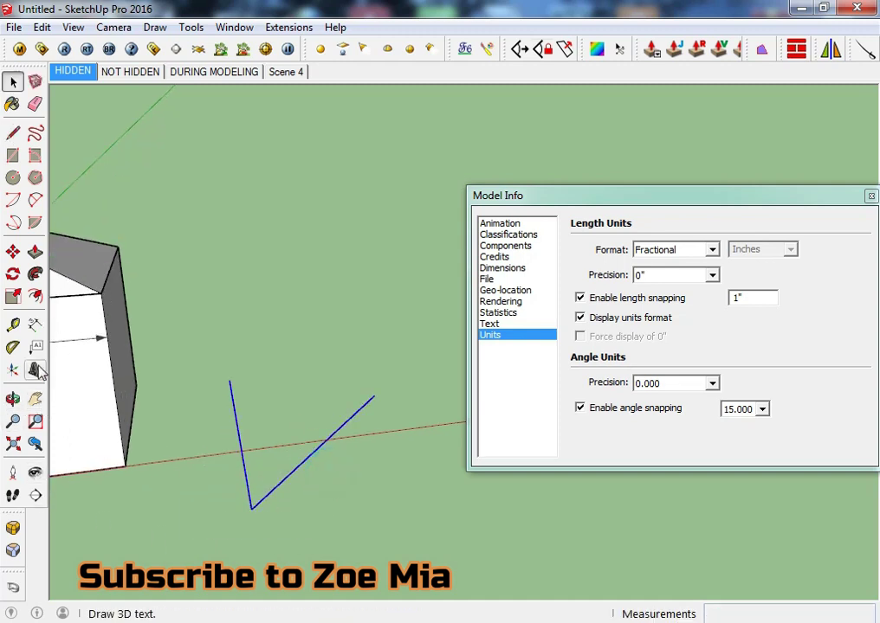
{"action": "left_click", "coordinate": [36, 326]}
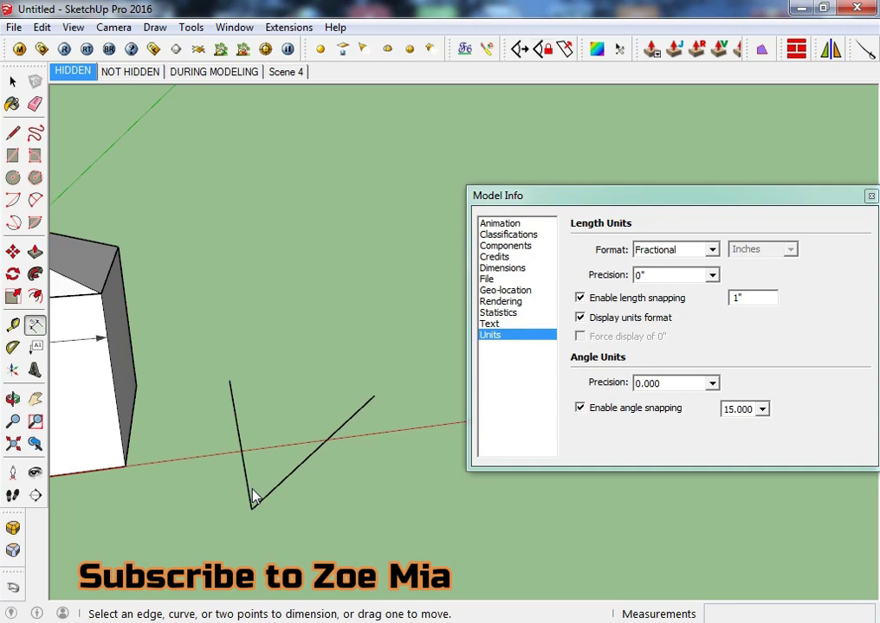
{"action": "left_click", "coordinate": [248, 477]}
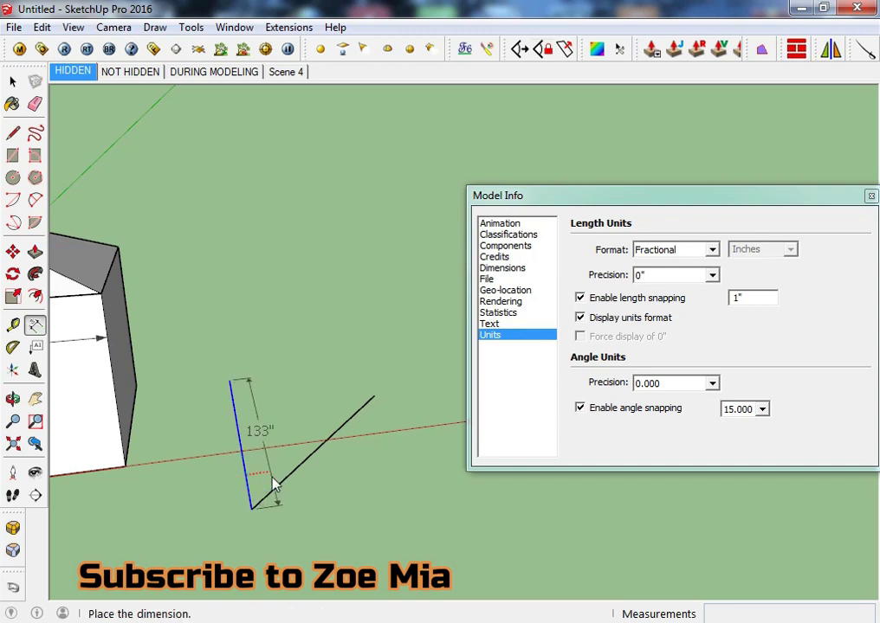
{"action": "key", "text": "Escape"}
{"action": "left_click", "coordinate": [272, 493]}
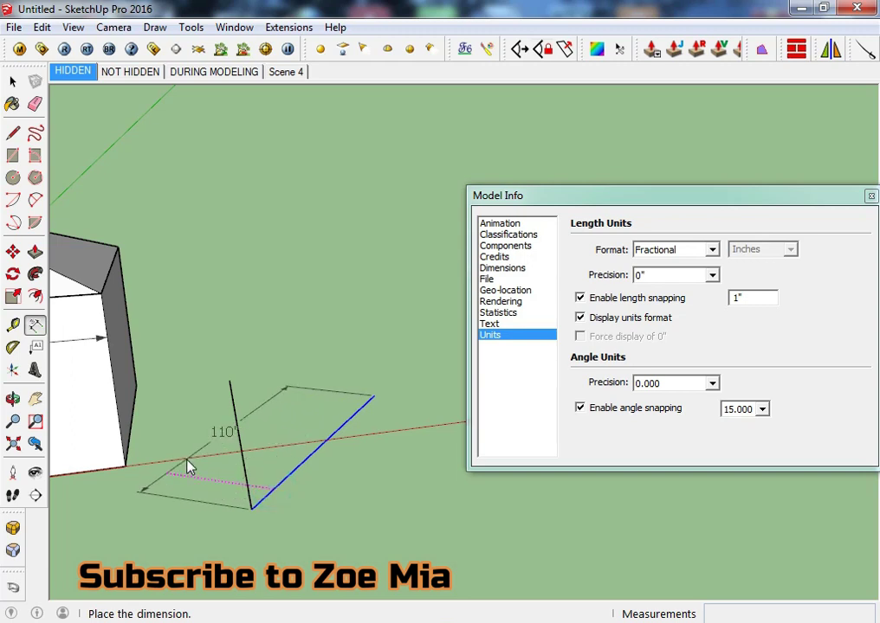
{"action": "key", "text": "space"}
{"action": "left_click_drag", "start_coordinate": [310, 463], "coordinate": [188, 523]}
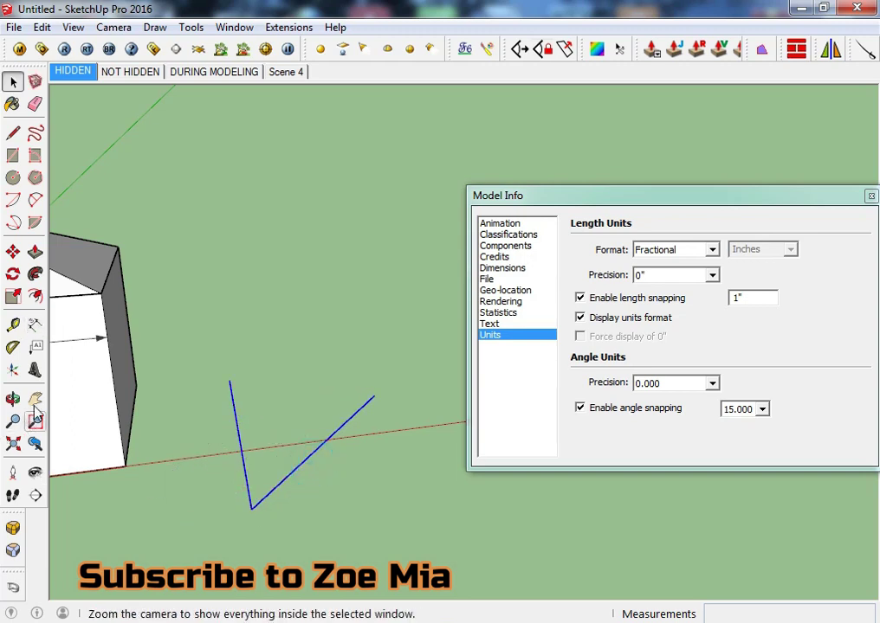
{"action": "left_click", "coordinate": [34, 347]}
{"action": "left_click", "coordinate": [247, 482]}
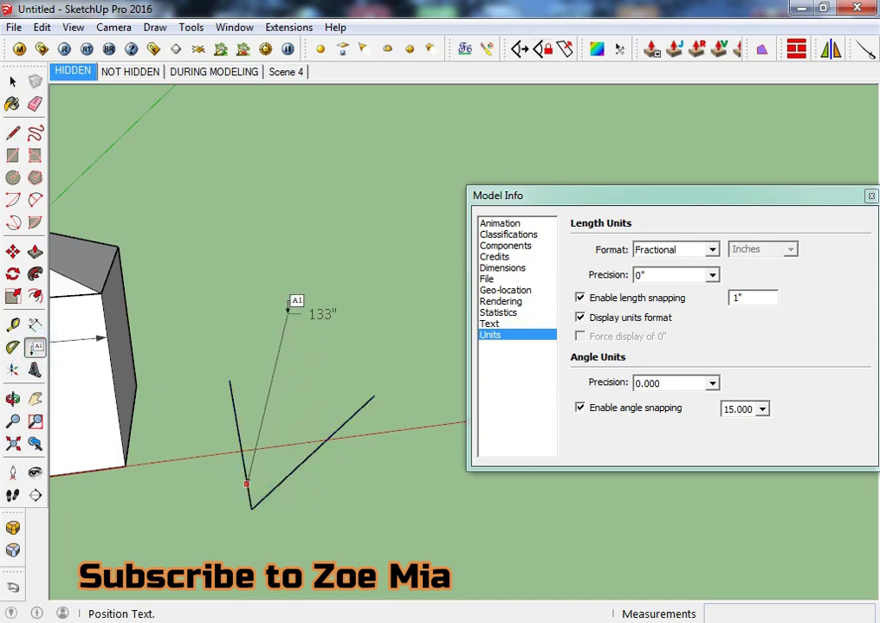
{"action": "left_click", "coordinate": [252, 414]}
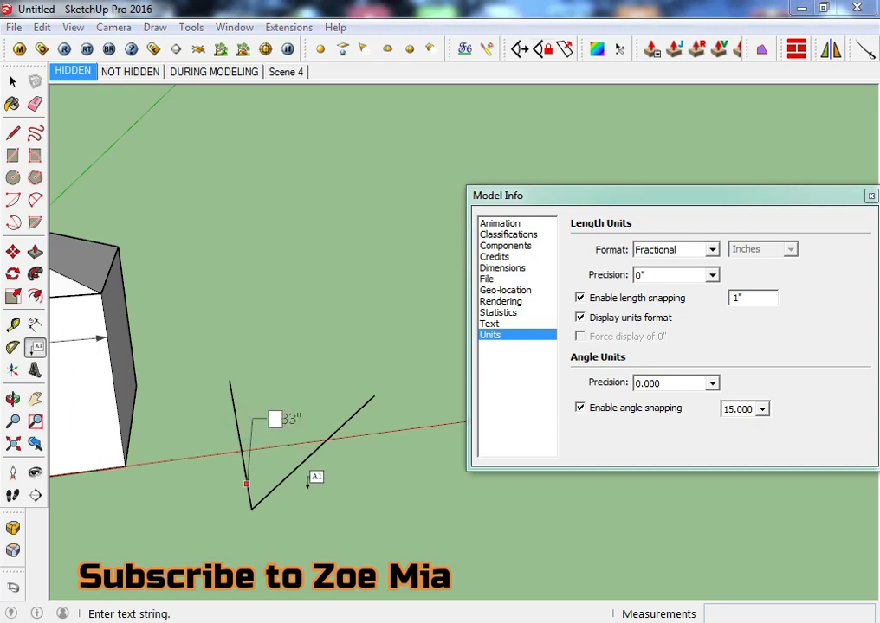
{"action": "key", "text": "Escape"}
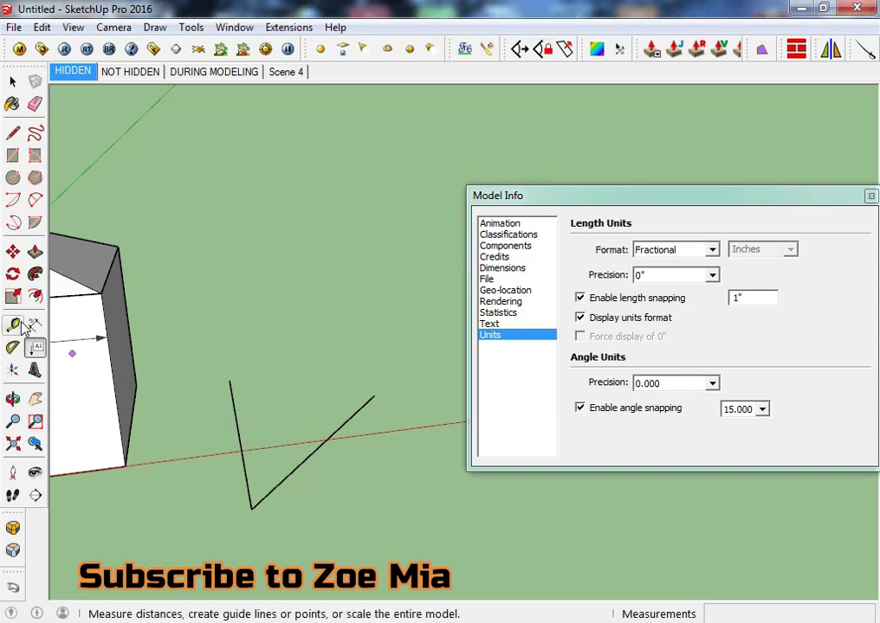
- Dimension the left line at 133" and select the lines with their dimension
{"action": "left_click", "coordinate": [35, 325]}
{"action": "left_click", "coordinate": [245, 462]}
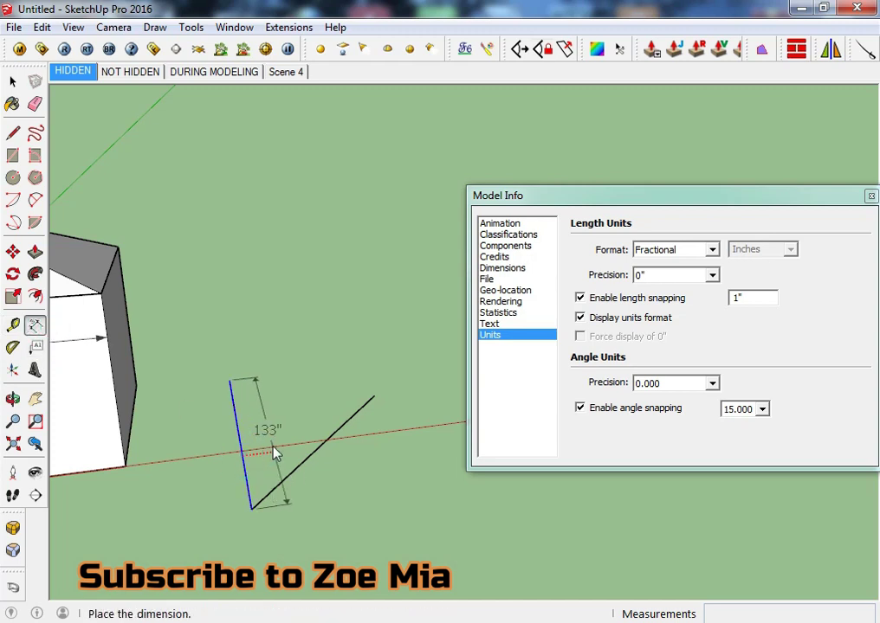
{"action": "left_click", "coordinate": [275, 453]}
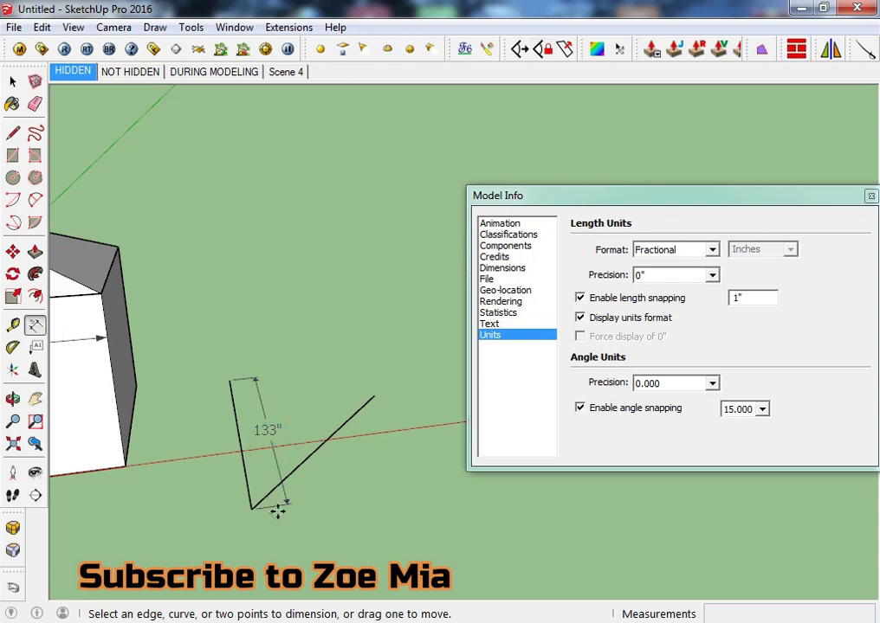
{"action": "middle_click_drag", "start_coordinate": [285, 507], "coordinate": [333, 458]}
{"action": "key", "text": "space"}
{"action": "mouse_move", "coordinate": [332, 456]}
{"action": "left_mouse_down"}
{"action": "mouse_move", "coordinate": [222, 536]}
{"action": "mouse_move", "coordinate": [221, 504]}
{"action": "left_mouse_up"}
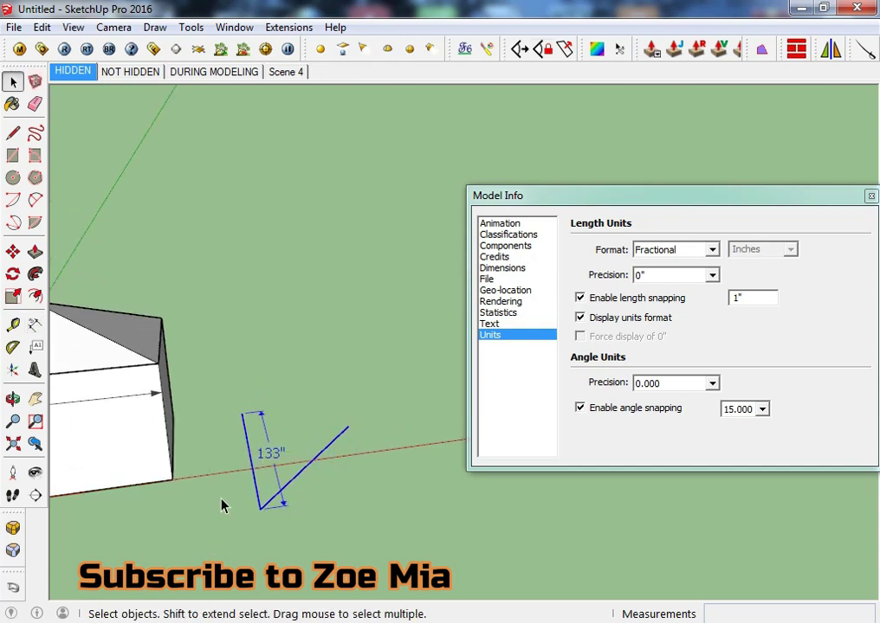
- Delete the test lines and their dimension, then face the house front squarely
{"action": "key", "text": "Delete"}
{"action": "middle_click_drag", "start_coordinate": [195, 491], "coordinate": [351, 464]}
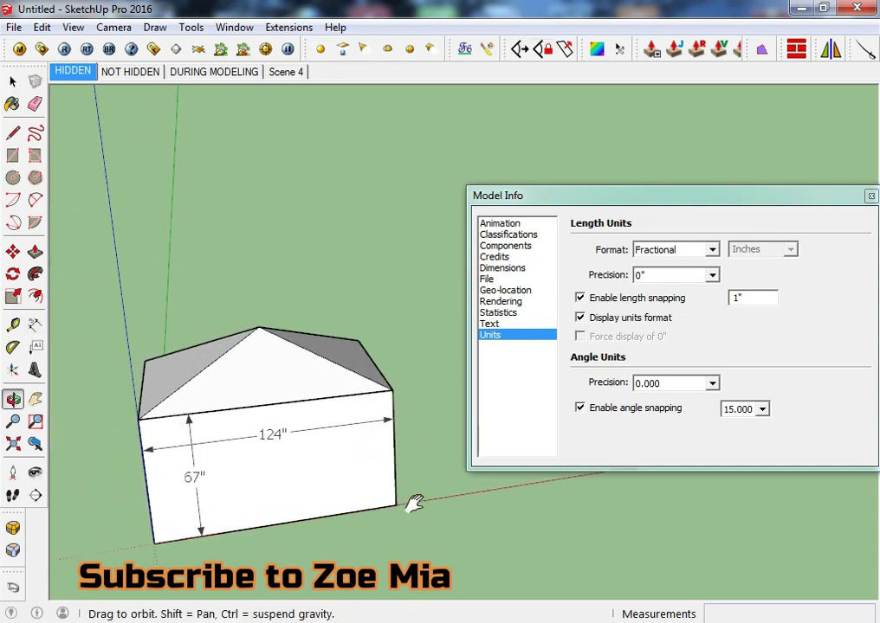
{"action": "mouse_move", "coordinate": [267, 472]}
{"action": "middle_mouse_down"}
{"action": "mouse_move", "coordinate": [338, 485]}
{"action": "mouse_move", "coordinate": [301, 489]}
{"action": "mouse_move", "coordinate": [329, 480]}
{"action": "middle_mouse_up"}
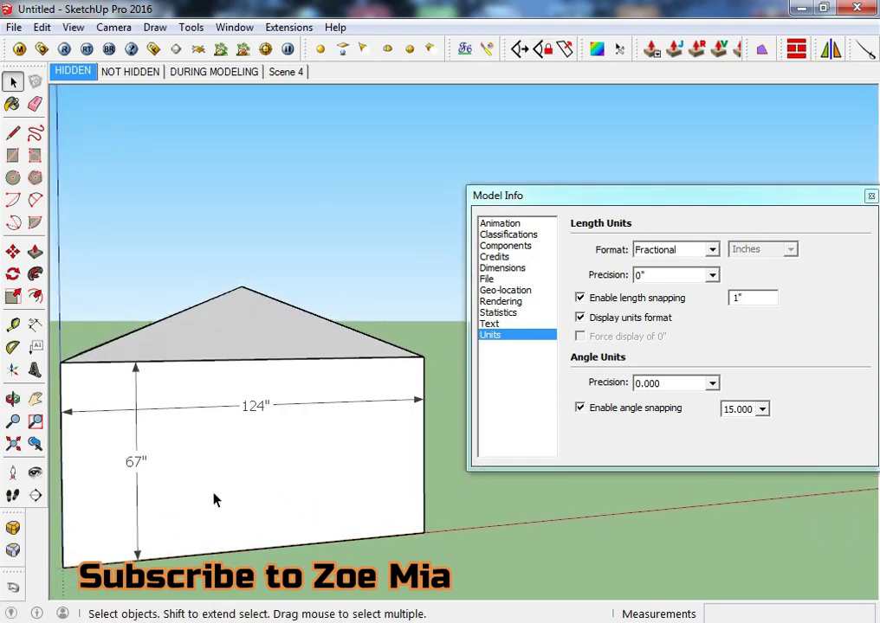
- Add a leader label reading ~ 67" at the wall's lower-left corner
{"action": "left_click", "coordinate": [36, 348]}
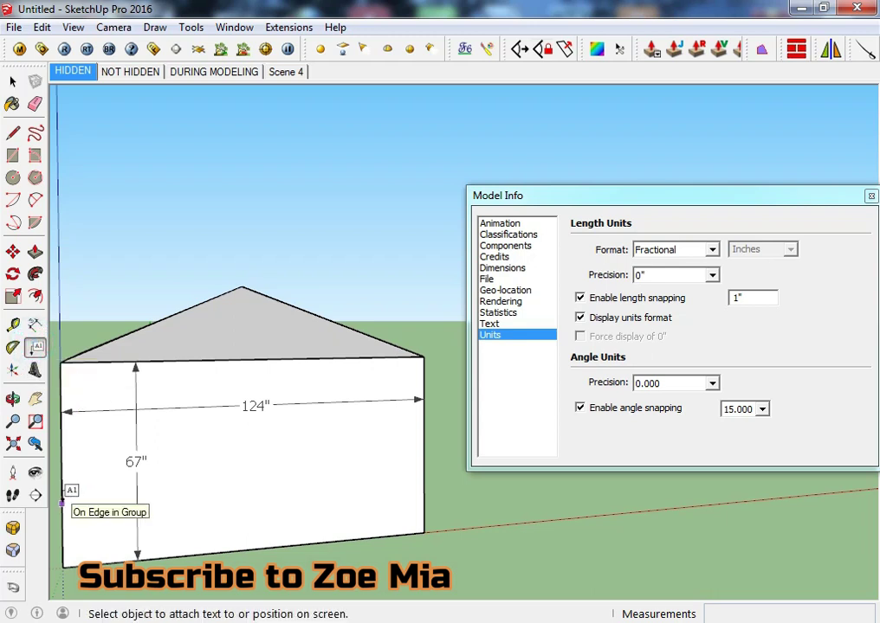
{"action": "left_click", "coordinate": [63, 502]}
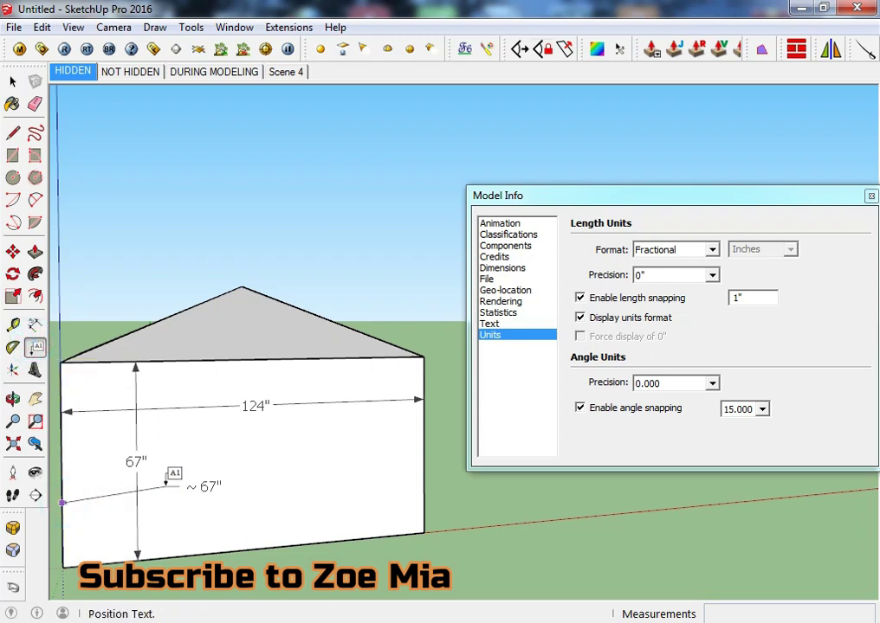
{"action": "left_click", "coordinate": [178, 485]}
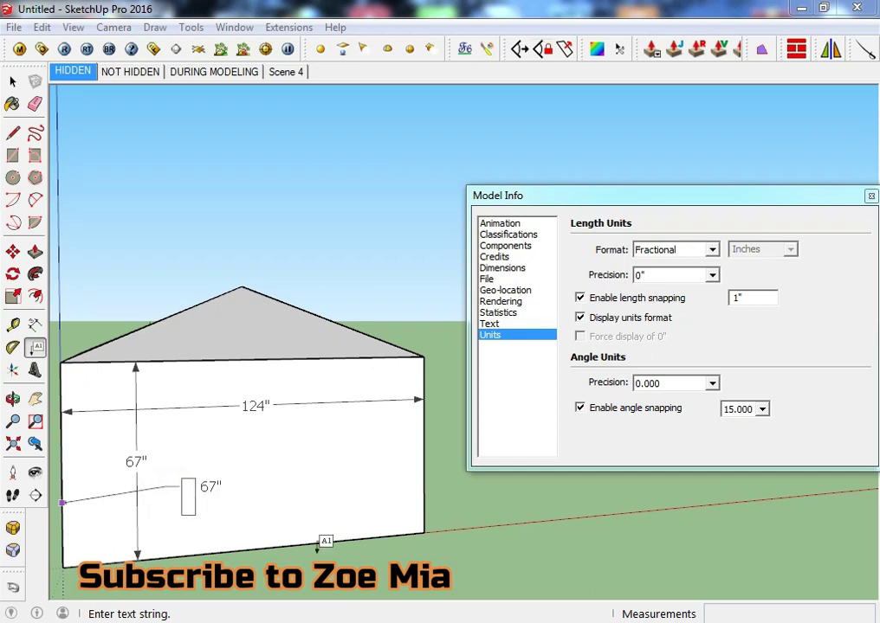
{"action": "left_click", "coordinate": [13, 79]}
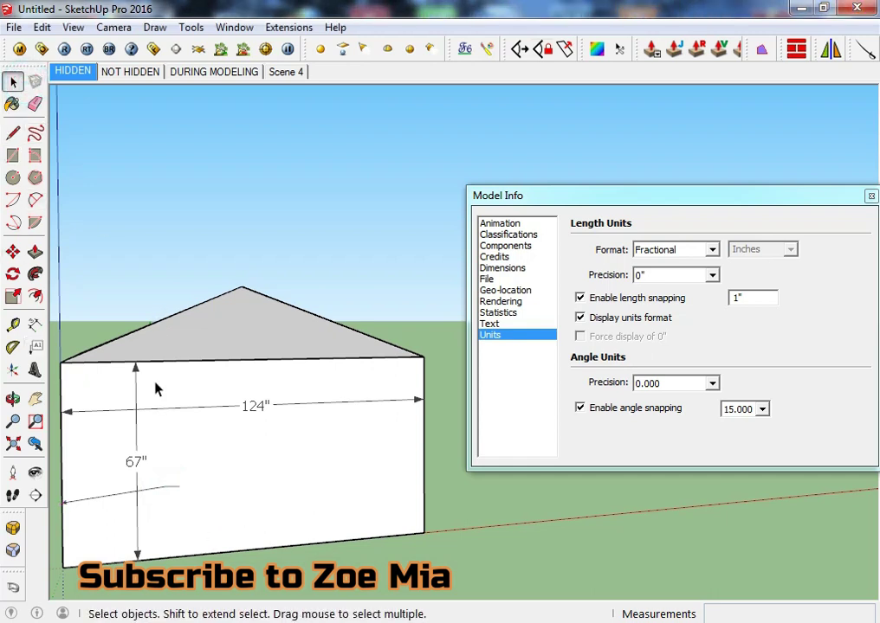
{"action": "mouse_move", "coordinate": [130, 479]}
{"action": "middle_mouse_down"}
{"action": "mouse_move", "coordinate": [258, 505]}
{"action": "mouse_move", "coordinate": [220, 556]}
{"action": "mouse_move", "coordinate": [225, 479]}
{"action": "mouse_move", "coordinate": [208, 459]}
{"action": "middle_mouse_up"}
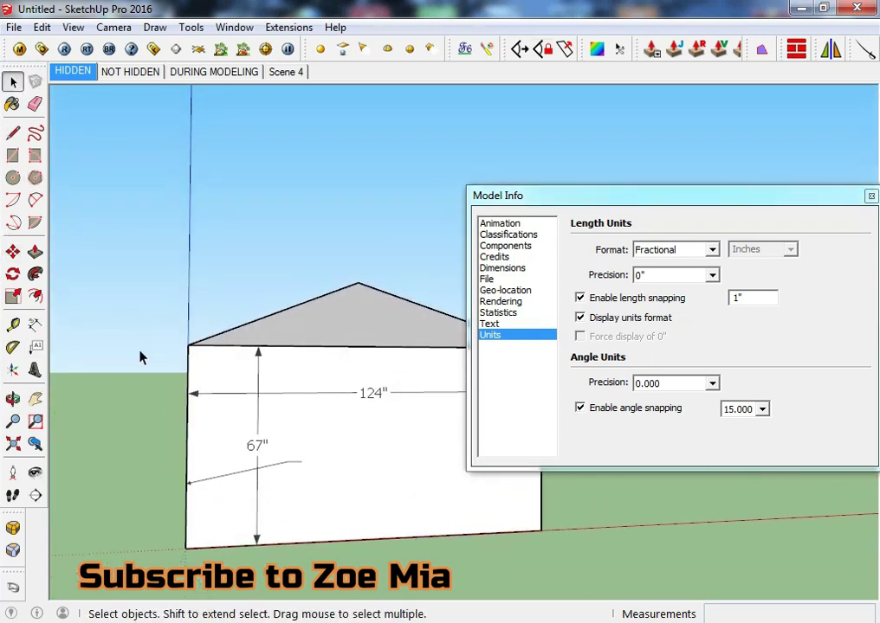
{"action": "left_click", "coordinate": [36, 347]}
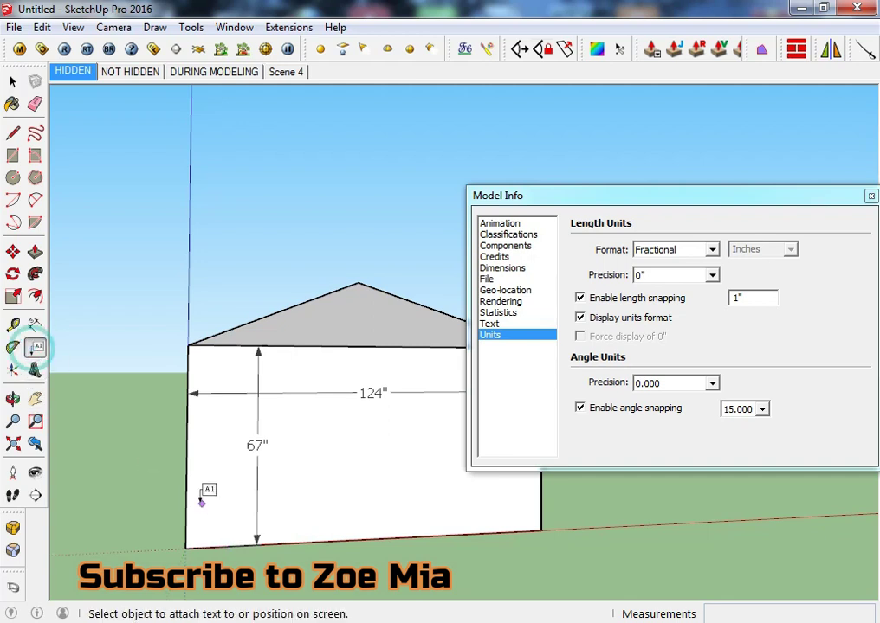
{"action": "left_click", "coordinate": [186, 515]}
{"action": "left_click", "coordinate": [286, 469]}
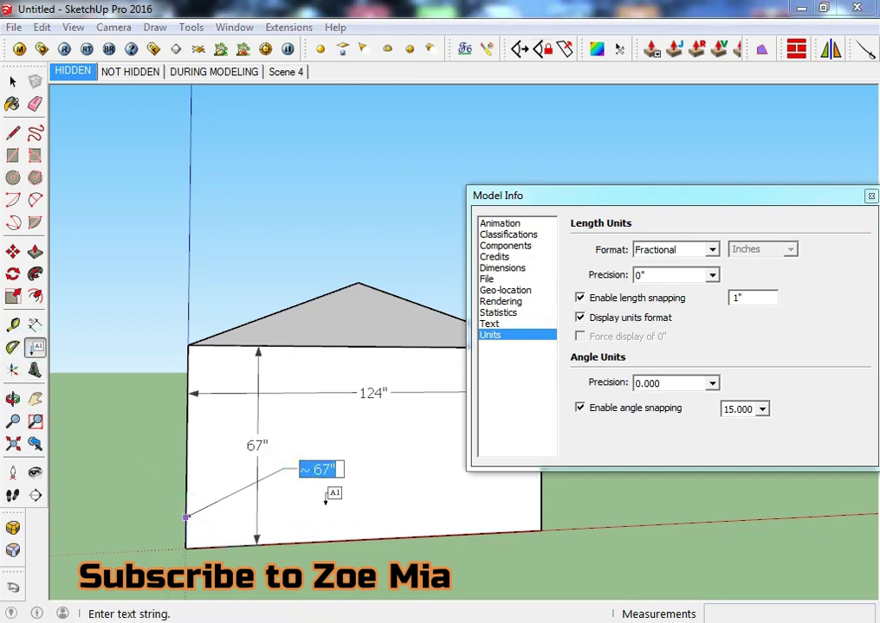
{"action": "left_click", "coordinate": [358, 470]}
- Add a leader label reading ~ 124" to the wall's top edge
{"action": "mouse_move", "coordinate": [320, 516]}
{"action": "middle_mouse_down"}
{"action": "mouse_move", "coordinate": [423, 556]}
{"action": "mouse_move", "coordinate": [292, 535]}
{"action": "mouse_move", "coordinate": [309, 379]}
{"action": "middle_mouse_up"}
{"action": "left_click", "coordinate": [327, 353]}
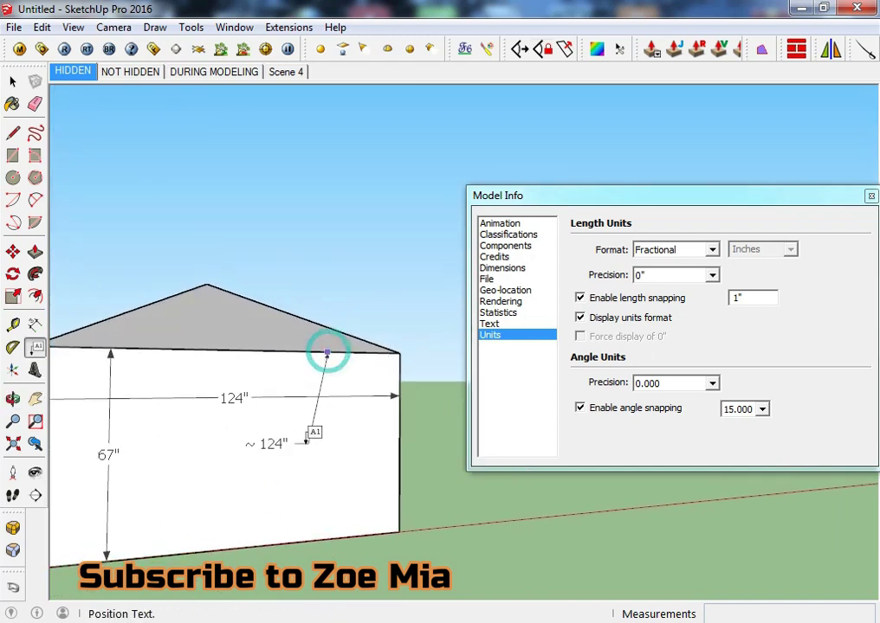
{"action": "left_click", "coordinate": [298, 433]}
{"action": "type", "text": "24\""}
{"action": "left_click", "coordinate": [295, 502]}
{"action": "mouse_move", "coordinate": [294, 502]}
{"action": "middle_mouse_down"}
{"action": "mouse_move", "coordinate": [292, 520]}
{"action": "mouse_move", "coordinate": [241, 517]}
{"action": "middle_mouse_up"}
{"action": "key", "text": "ctrl+z"}
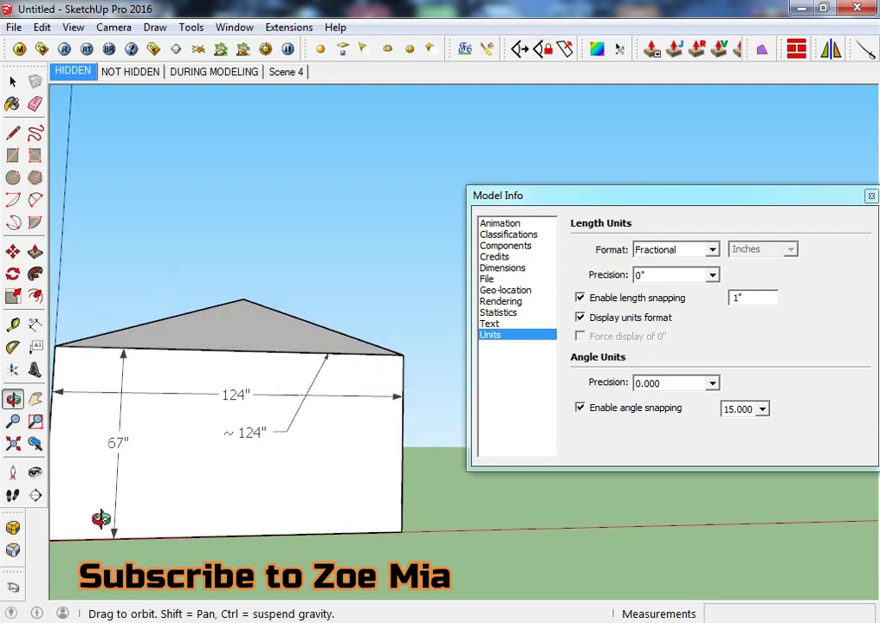
{"action": "middle_click_drag", "start_coordinate": [98, 522], "coordinate": [207, 519]}
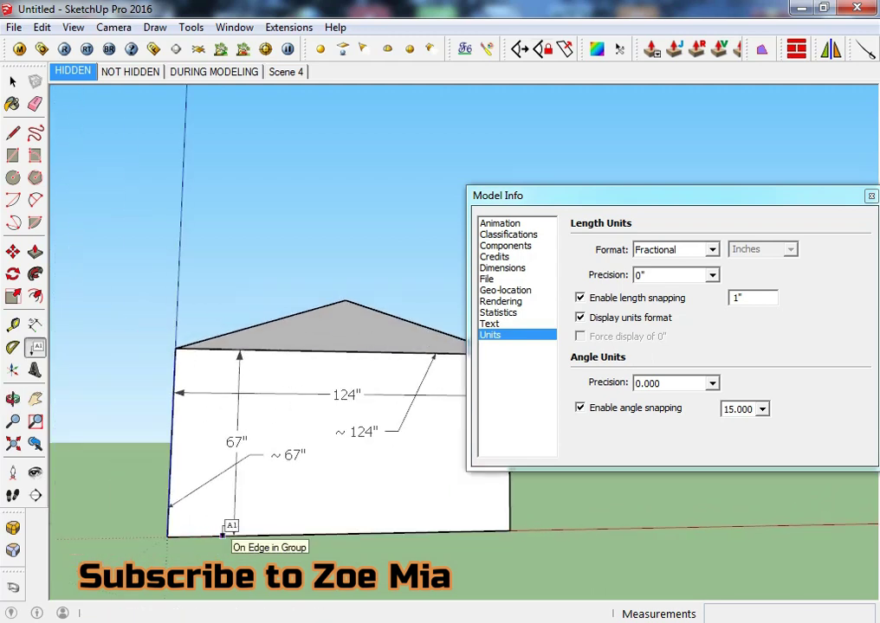
- Dimension the roof, placing a 45" dimension and then the 77" edge dimension
{"action": "left_click", "coordinate": [35, 325]}
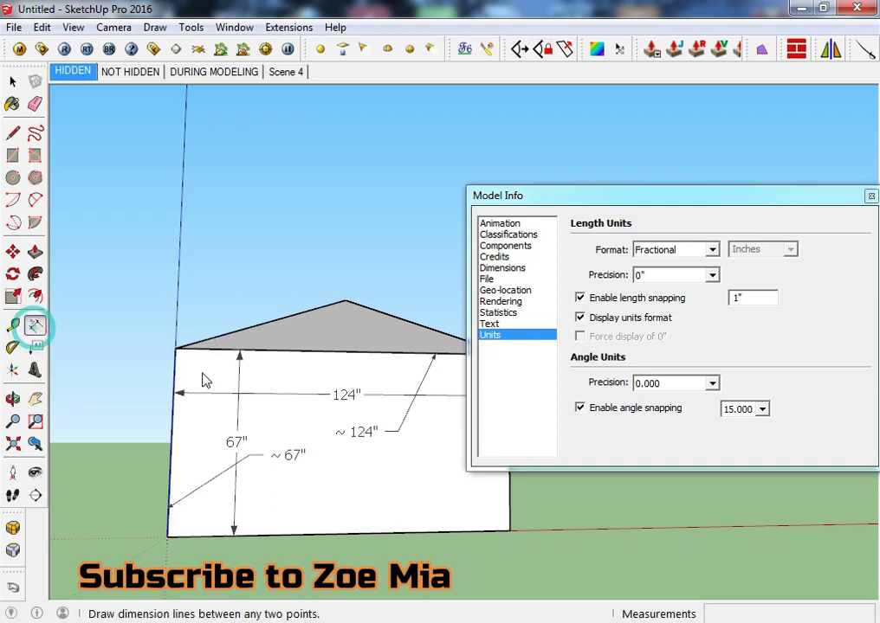
{"action": "middle_click_drag", "start_coordinate": [336, 390], "coordinate": [491, 586]}
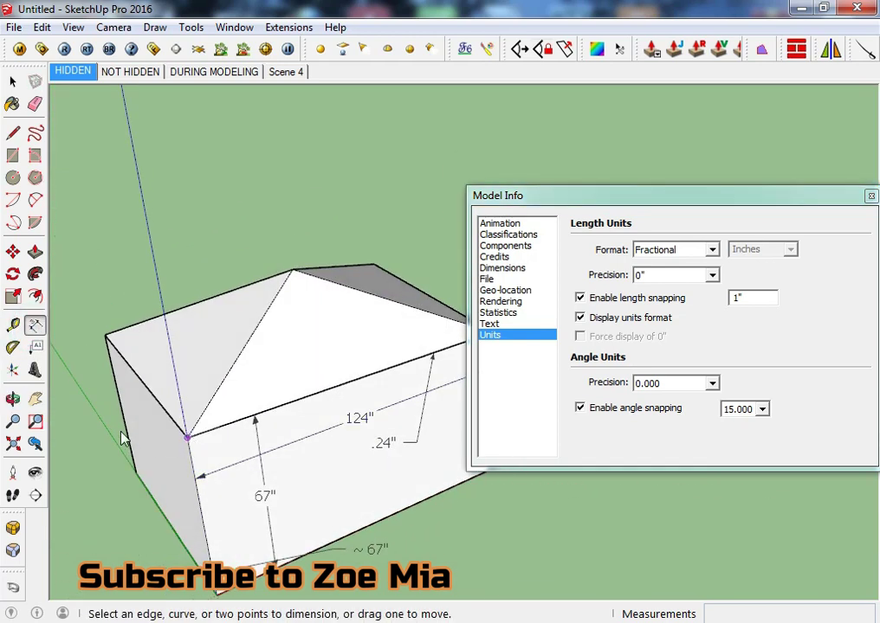
{"action": "middle_click_drag", "start_coordinate": [201, 355], "coordinate": [102, 468]}
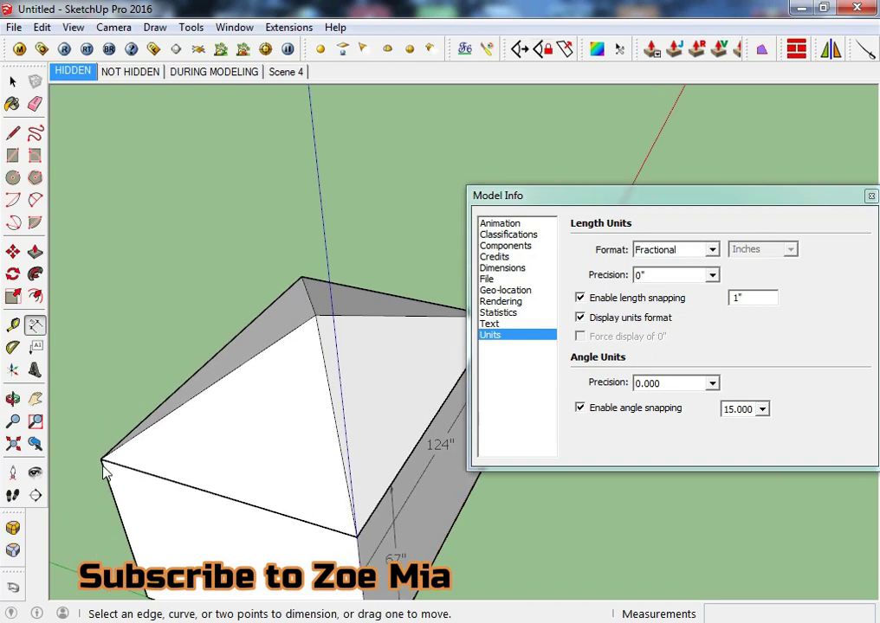
{"action": "left_click", "coordinate": [101, 461]}
{"action": "left_click", "coordinate": [315, 317]}
{"action": "left_click", "coordinate": [152, 347]}
{"action": "middle_click_drag", "start_coordinate": [264, 391], "coordinate": [329, 477]}
{"action": "scroll", "coordinate": [330, 477], "scroll_direction": "down", "scroll_amount": 2}
{"action": "left_click", "coordinate": [248, 544]}
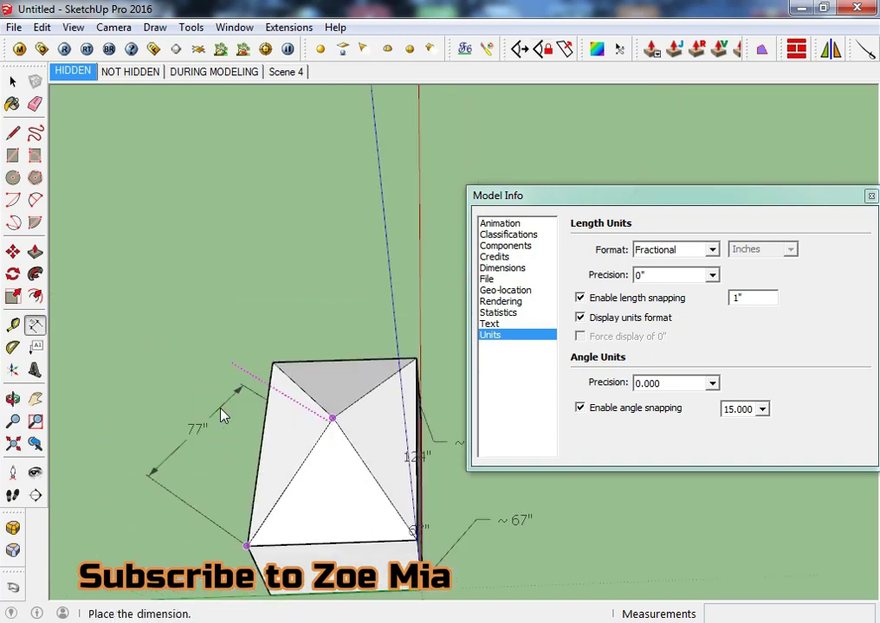
{"action": "left_click", "coordinate": [262, 408]}
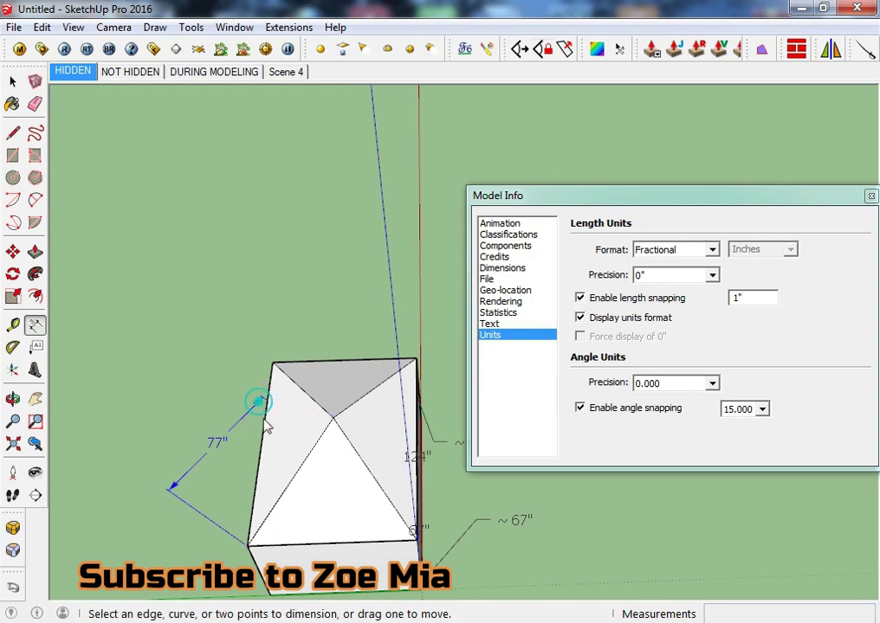
- Measure from the lower-left roof corner with the Tape Measure while orbiting the roof
{"action": "key", "text": "t"}
{"action": "left_click", "coordinate": [261, 534]}
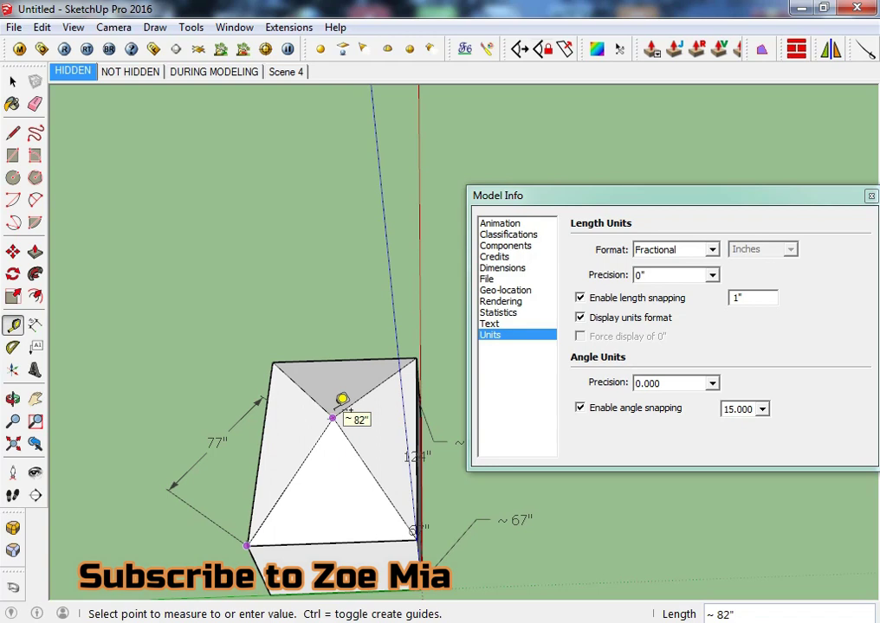
{"action": "scroll", "coordinate": [334, 418], "scroll_direction": "up", "scroll_amount": 2}
{"action": "mouse_move", "coordinate": [334, 417]}
{"action": "middle_mouse_down"}
{"action": "mouse_move", "coordinate": [304, 462]}
{"action": "mouse_move", "coordinate": [250, 353]}
{"action": "mouse_move", "coordinate": [270, 318]}
{"action": "middle_mouse_up"}
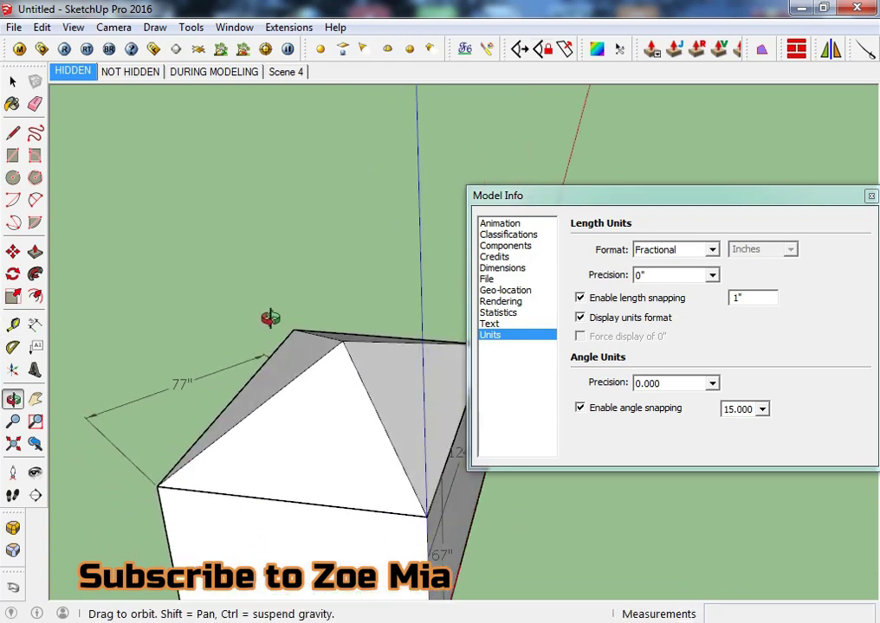
{"action": "mouse_move", "coordinate": [271, 374]}
{"action": "middle_mouse_down"}
{"action": "mouse_move", "coordinate": [255, 423]}
{"action": "mouse_move", "coordinate": [185, 437]}
{"action": "mouse_move", "coordinate": [251, 413]}
{"action": "mouse_move", "coordinate": [141, 387]}
{"action": "middle_mouse_up"}
- Orbit to a front view of the house seen slightly from the right
{"action": "scroll", "coordinate": [330, 449], "scroll_direction": "down", "scroll_amount": 3}
{"action": "scroll", "coordinate": [341, 451], "scroll_direction": "up", "scroll_amount": 3}
{"action": "key", "text": "space"}
{"action": "mouse_move", "coordinate": [343, 451]}
{"action": "middle_mouse_down"}
{"action": "mouse_move", "coordinate": [196, 328]}
{"action": "mouse_move", "coordinate": [342, 485]}
{"action": "mouse_move", "coordinate": [289, 459]}
{"action": "middle_mouse_up"}
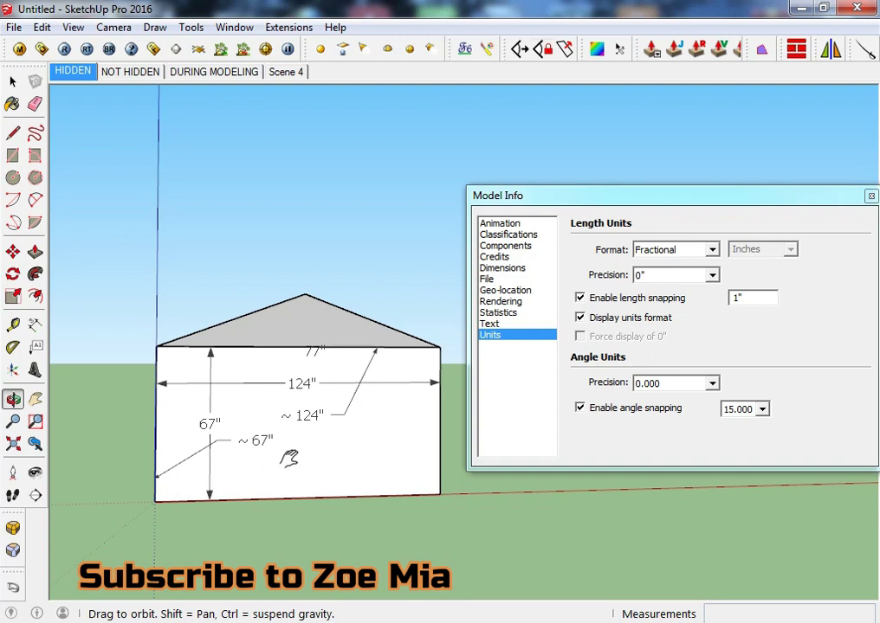
{"action": "scroll", "coordinate": [316, 432], "scroll_direction": "up", "scroll_amount": 2}
{"action": "mouse_move", "coordinate": [316, 432]}
{"action": "middle_mouse_down"}
{"action": "mouse_move", "coordinate": [216, 448]}
{"action": "mouse_move", "coordinate": [349, 474]}
{"action": "mouse_move", "coordinate": [424, 471]}
{"action": "mouse_move", "coordinate": [338, 457]}
{"action": "mouse_move", "coordinate": [279, 485]}
{"action": "mouse_move", "coordinate": [294, 479]}
{"action": "mouse_move", "coordinate": [281, 478]}
{"action": "middle_mouse_up"}
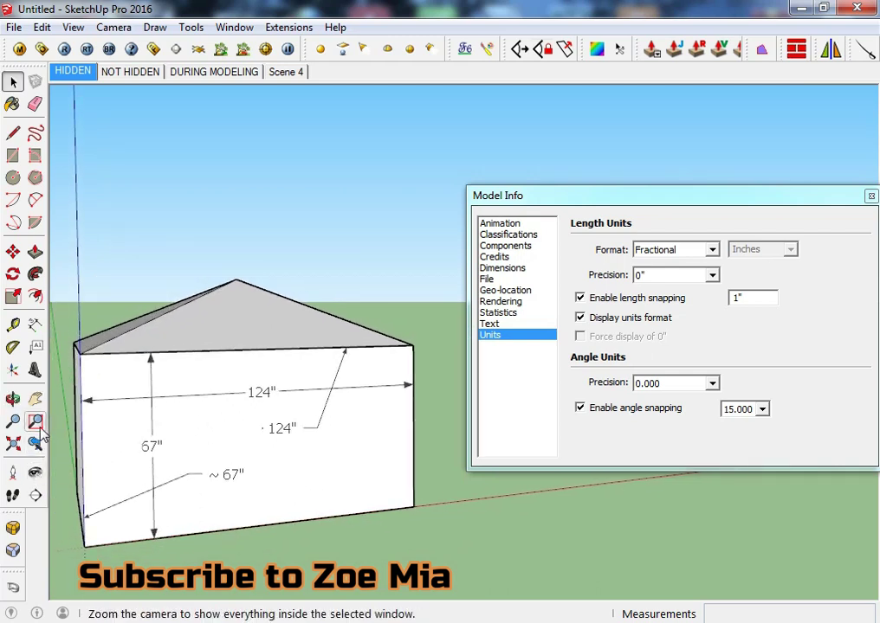
- Add a leader label reading 'red line' at the front wall's right edge
{"action": "left_click", "coordinate": [36, 347]}
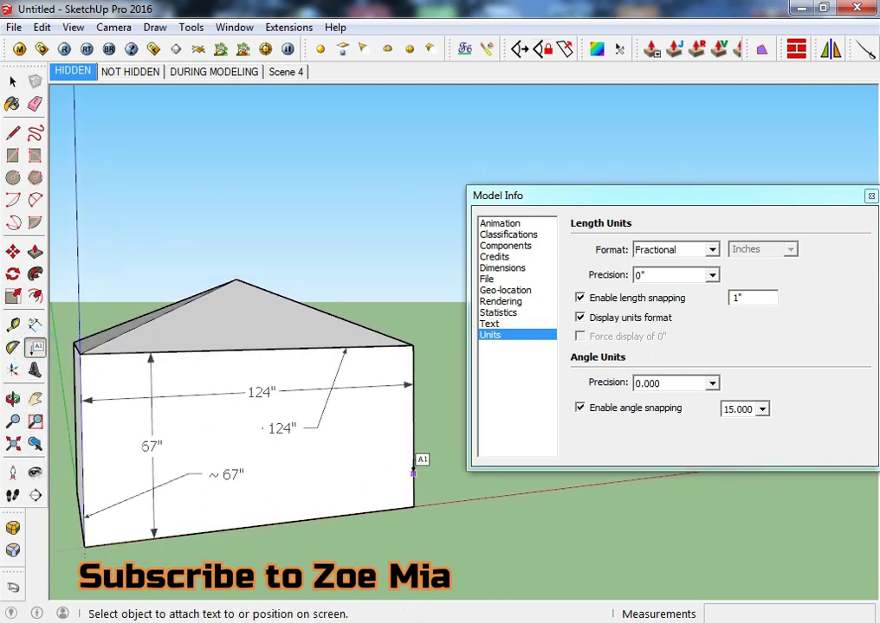
{"action": "left_click", "coordinate": [412, 472]}
{"action": "left_click", "coordinate": [359, 456]}
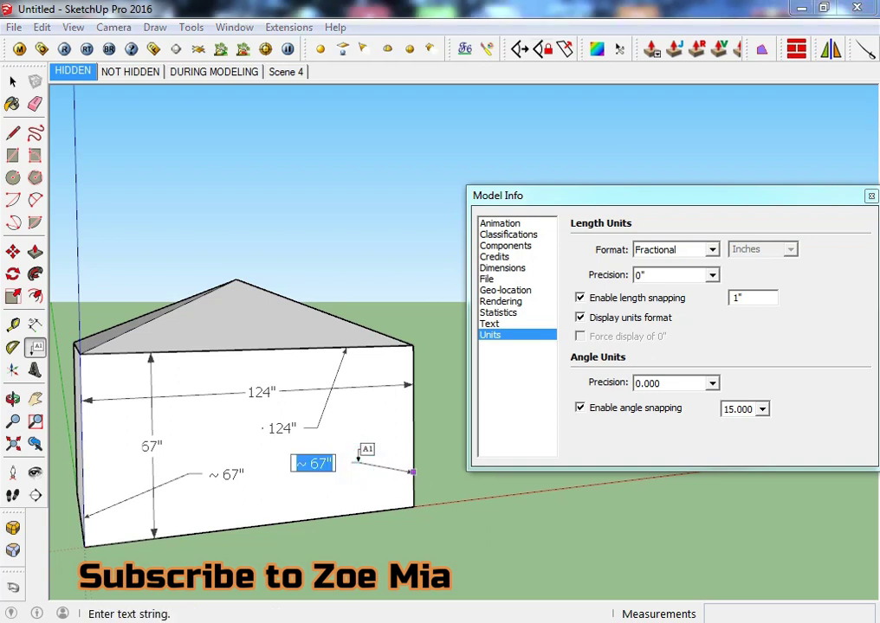
{"action": "type", "text": "red"}
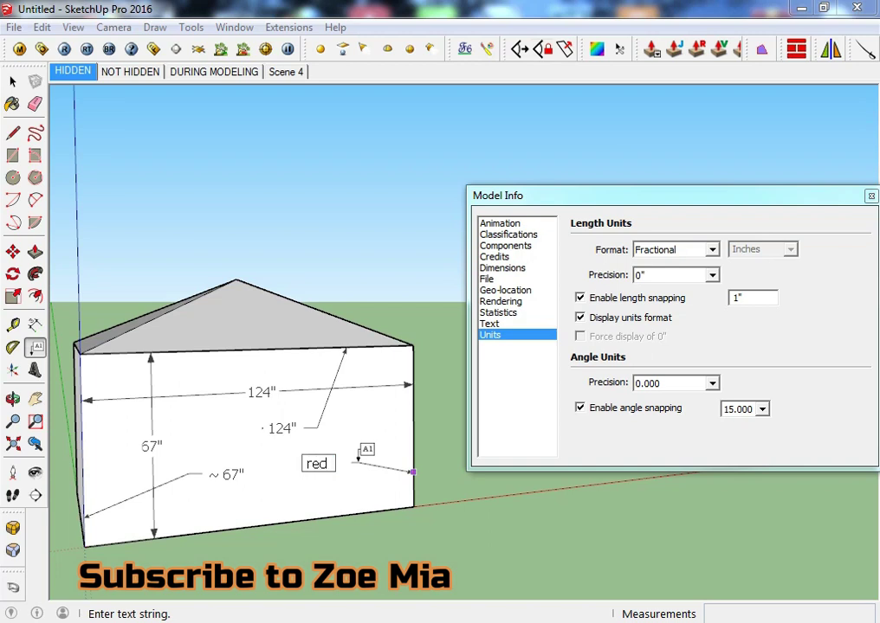
{"action": "type", "text": " line"}
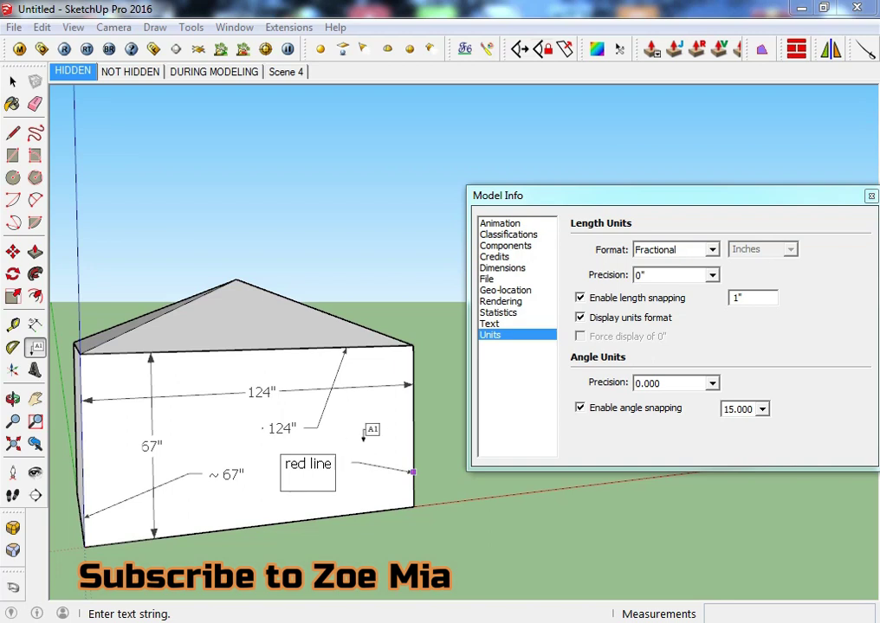
{"action": "left_click", "coordinate": [363, 442]}
{"action": "mouse_move", "coordinate": [359, 459]}
{"action": "middle_mouse_down"}
{"action": "mouse_move", "coordinate": [198, 431]}
{"action": "mouse_move", "coordinate": [360, 452]}
{"action": "mouse_move", "coordinate": [227, 456]}
{"action": "mouse_move", "coordinate": [285, 463]}
{"action": "mouse_move", "coordinate": [204, 446]}
{"action": "middle_mouse_up"}
{"action": "scroll", "coordinate": [358, 463], "scroll_direction": "up", "scroll_amount": 3}
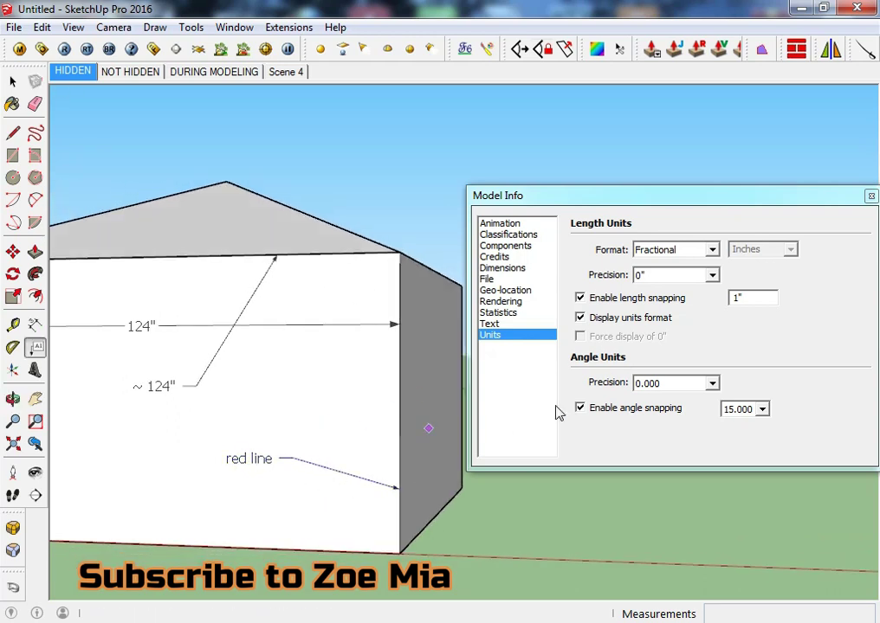
- Place a screen text reading 'Enter text' on the ground right of the house
{"action": "left_click", "coordinate": [493, 326]}
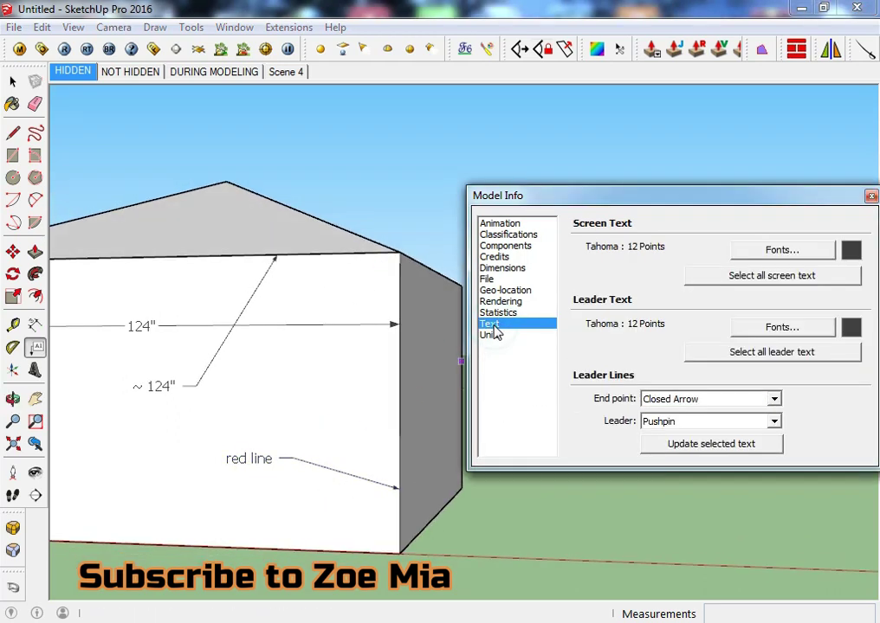
{"action": "left_click", "coordinate": [12, 82]}
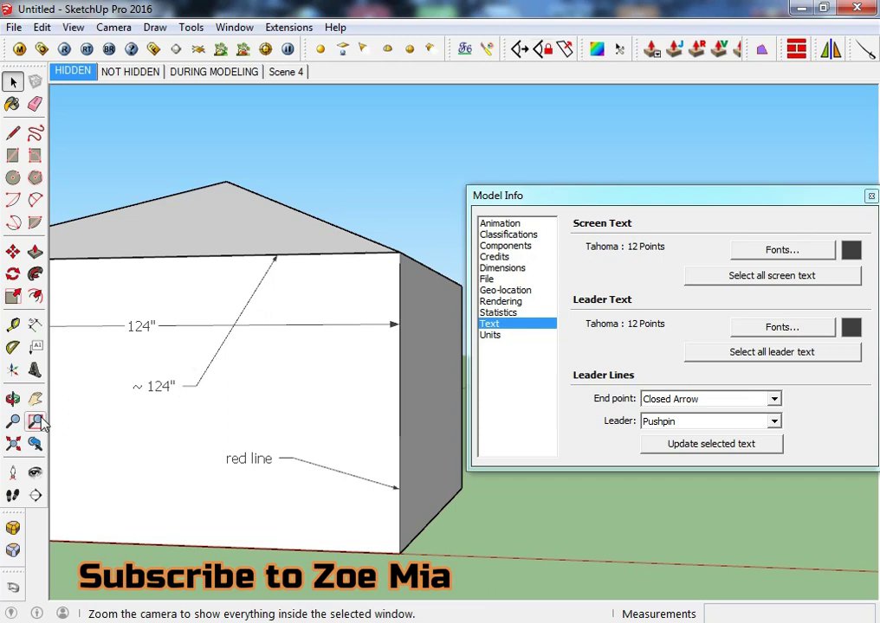
{"action": "left_click", "coordinate": [35, 347]}
{"action": "left_click", "coordinate": [513, 527]}
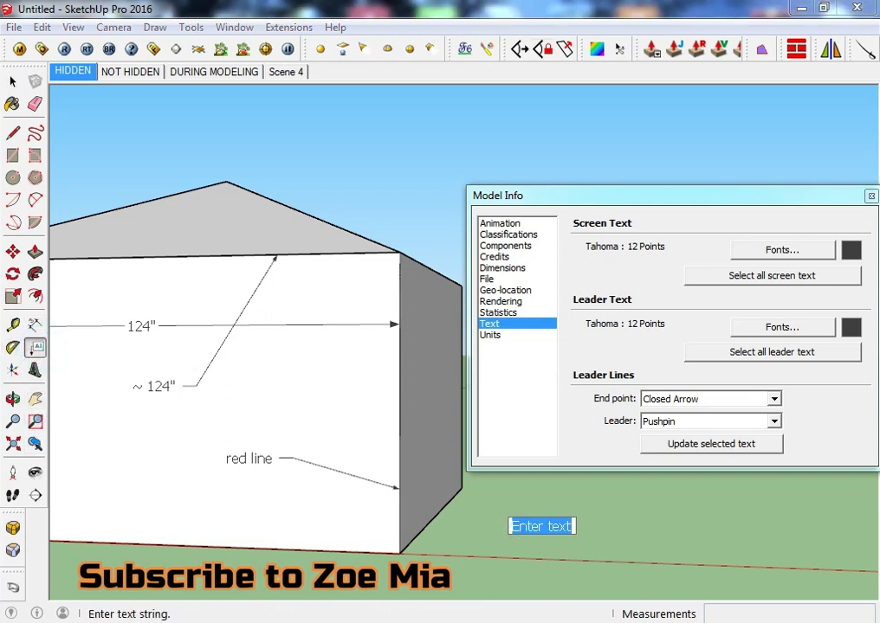
{"action": "left_click", "coordinate": [626, 527]}
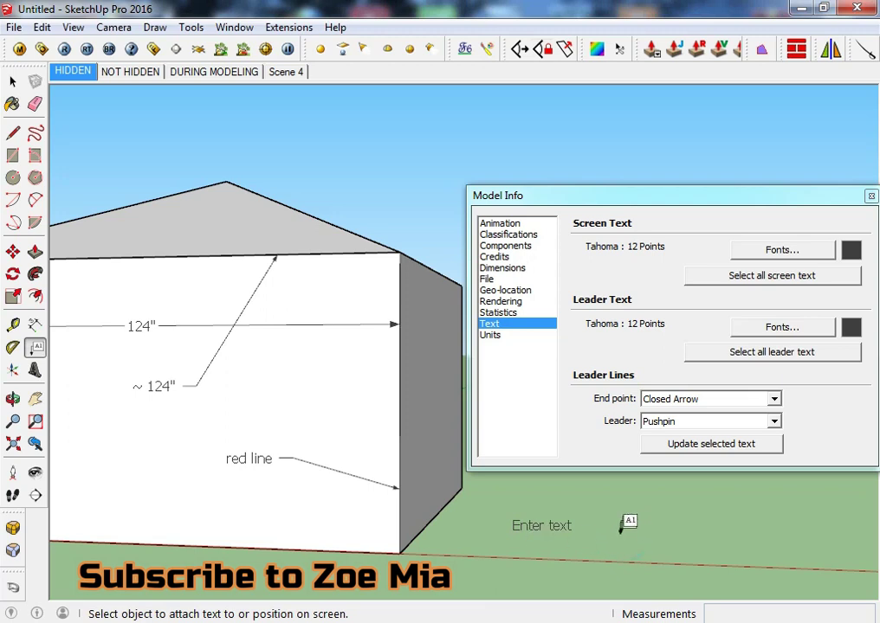
{"action": "left_click", "coordinate": [13, 81]}
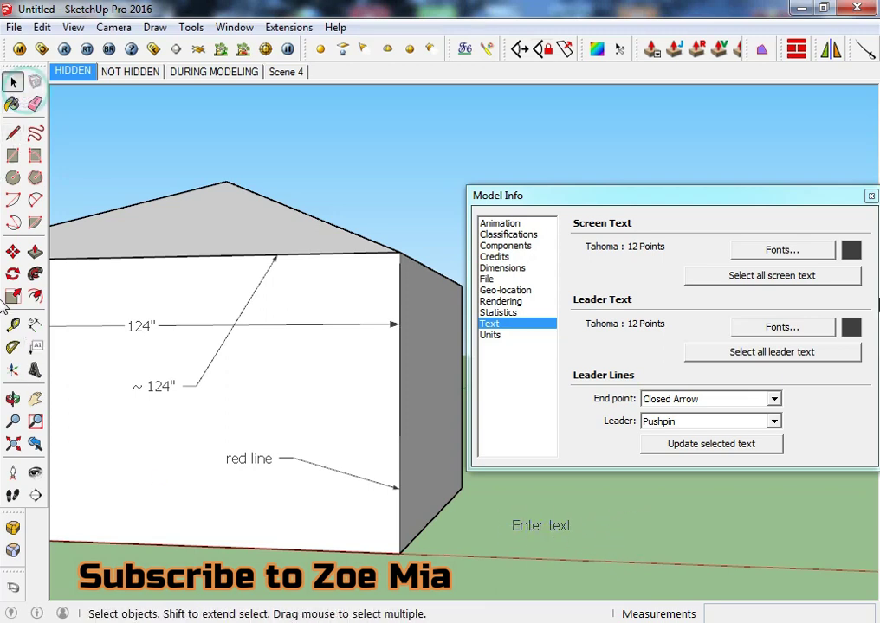
- Set the Screen Text colour to bright green and apply it to all screen text
{"action": "left_click", "coordinate": [850, 251]}
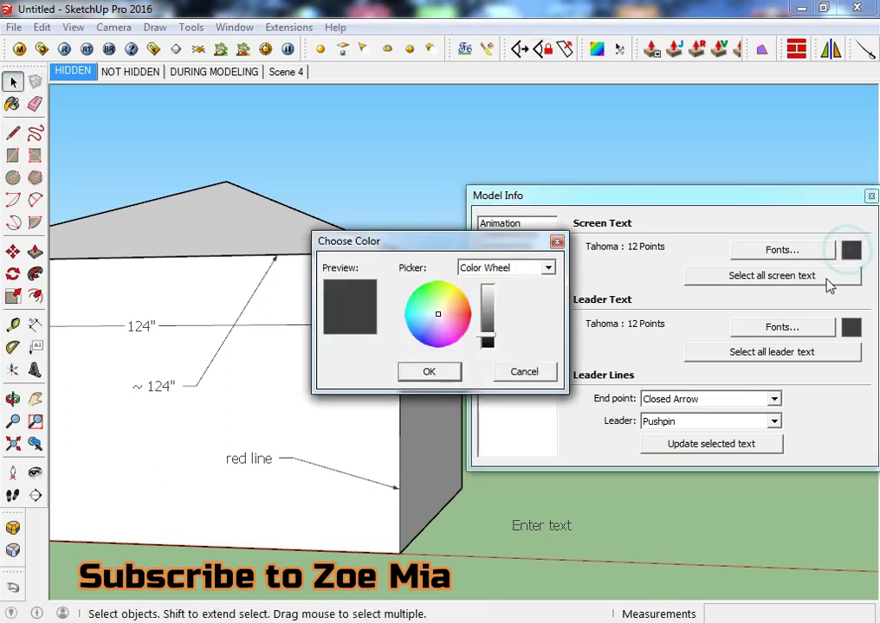
{"action": "left_click", "coordinate": [437, 284]}
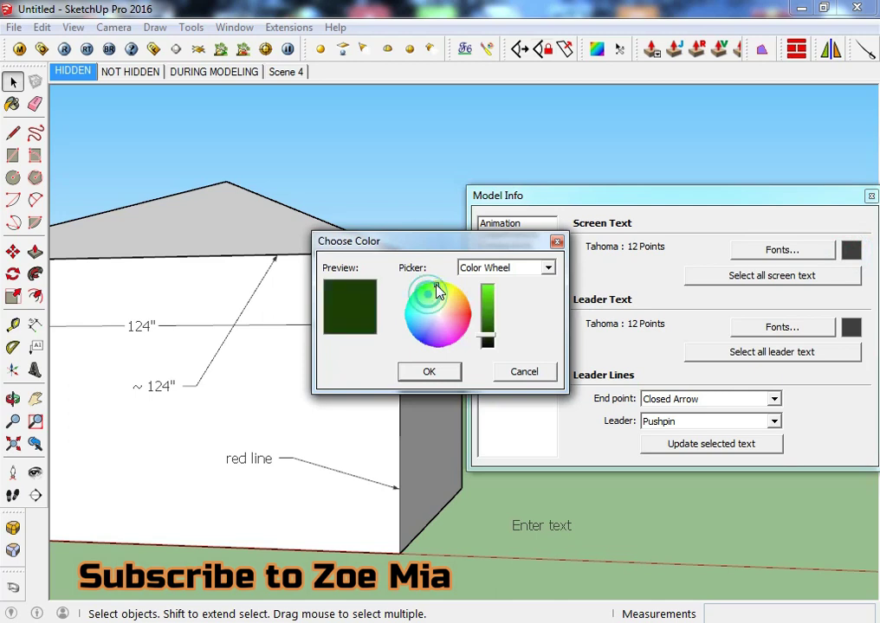
{"action": "left_click", "coordinate": [492, 293]}
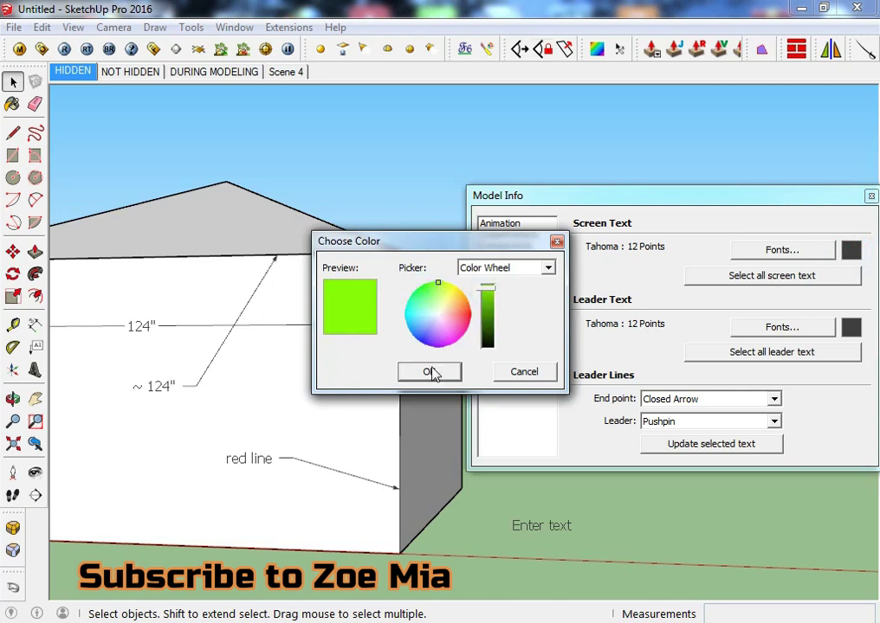
{"action": "left_click", "coordinate": [431, 372]}
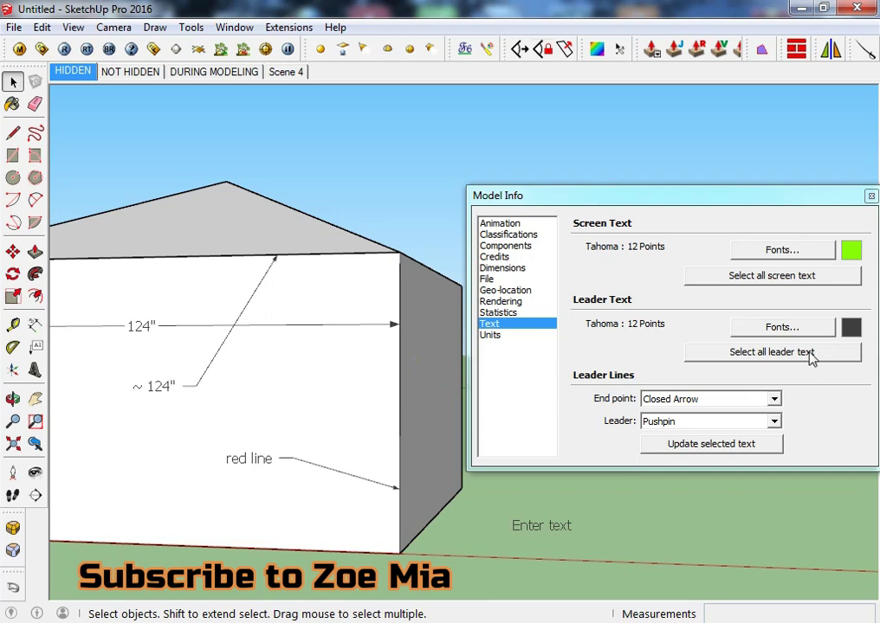
{"action": "left_click", "coordinate": [774, 282]}
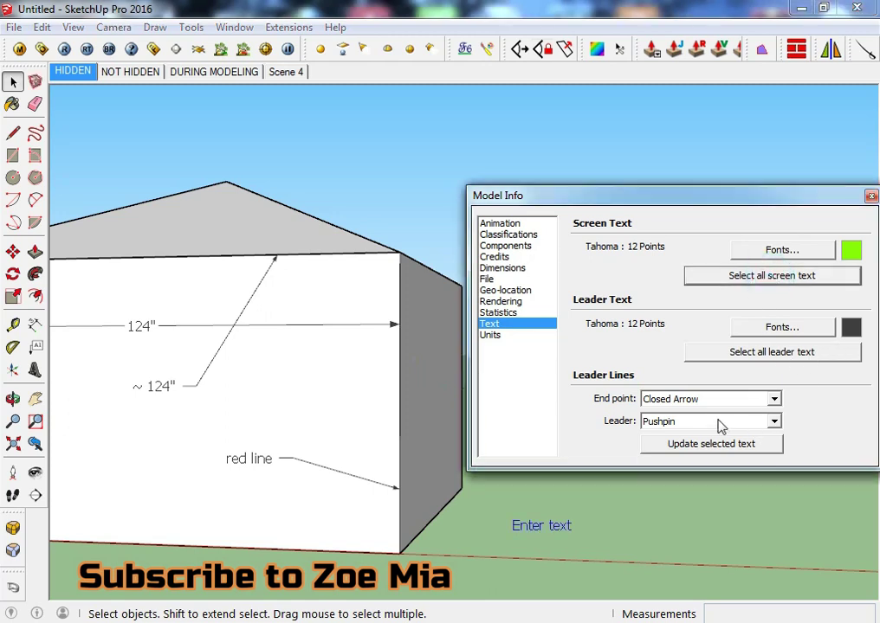
{"action": "left_click", "coordinate": [702, 450]}
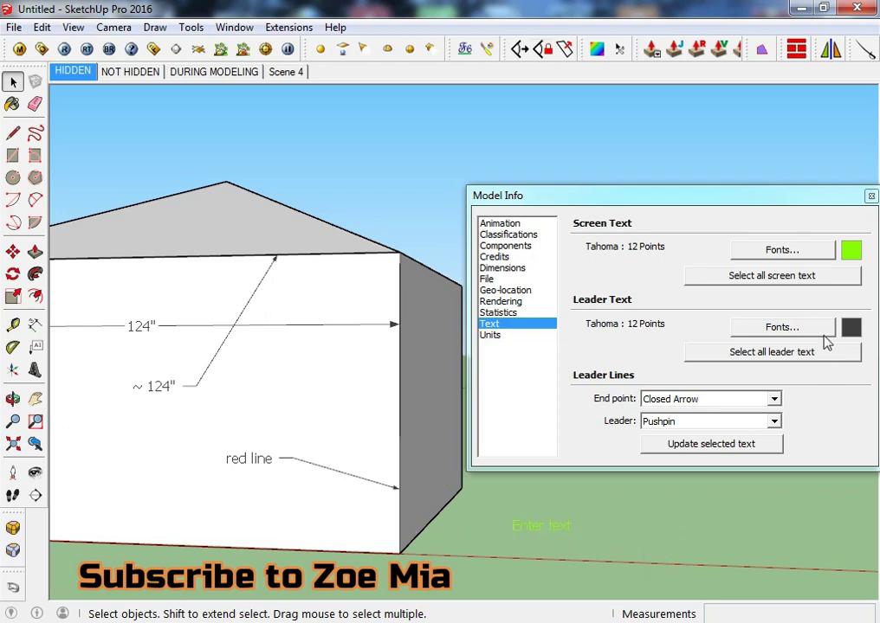
- Set the Leader Text colour to red and apply it to all leader labels
{"action": "left_click", "coordinate": [851, 327]}
{"action": "left_click", "coordinate": [468, 322]}
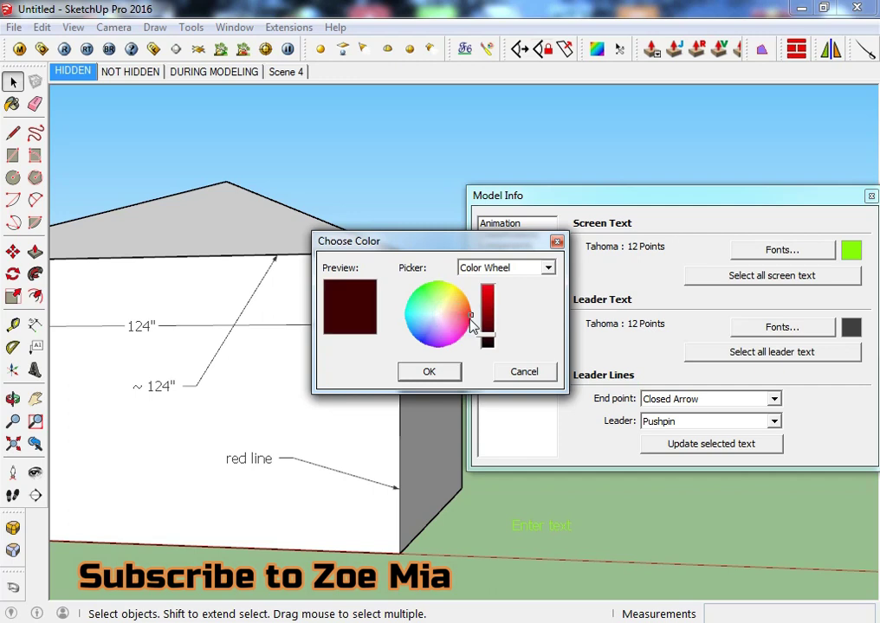
{"action": "left_click", "coordinate": [494, 288]}
{"action": "left_click", "coordinate": [435, 370]}
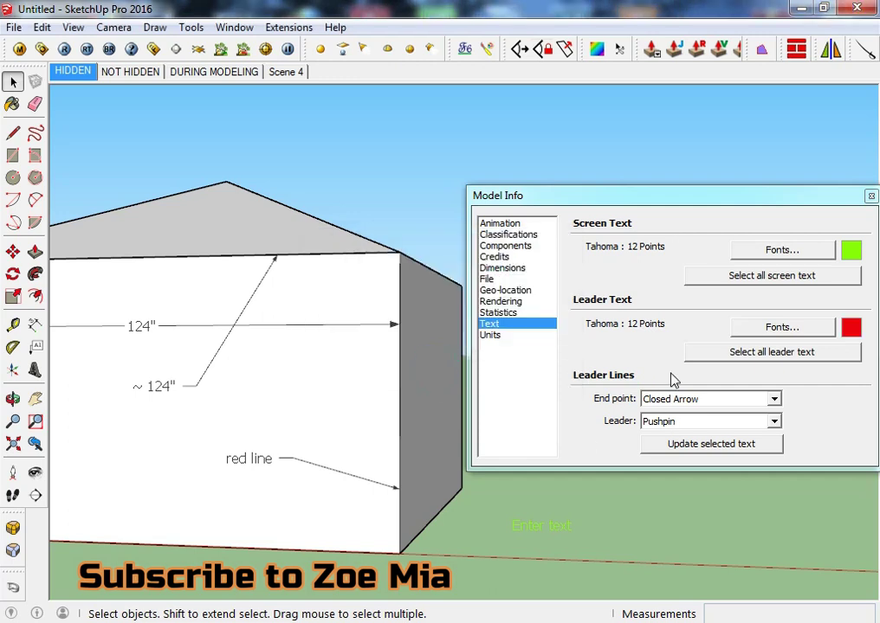
{"action": "left_click", "coordinate": [736, 353]}
{"action": "left_click", "coordinate": [691, 447]}
{"action": "mouse_move", "coordinate": [288, 465]}
{"action": "middle_mouse_down"}
{"action": "mouse_move", "coordinate": [570, 452]}
{"action": "mouse_move", "coordinate": [409, 450]}
{"action": "mouse_move", "coordinate": [407, 458]}
{"action": "mouse_move", "coordinate": [315, 449]}
{"action": "mouse_move", "coordinate": [391, 455]}
{"action": "middle_mouse_up"}
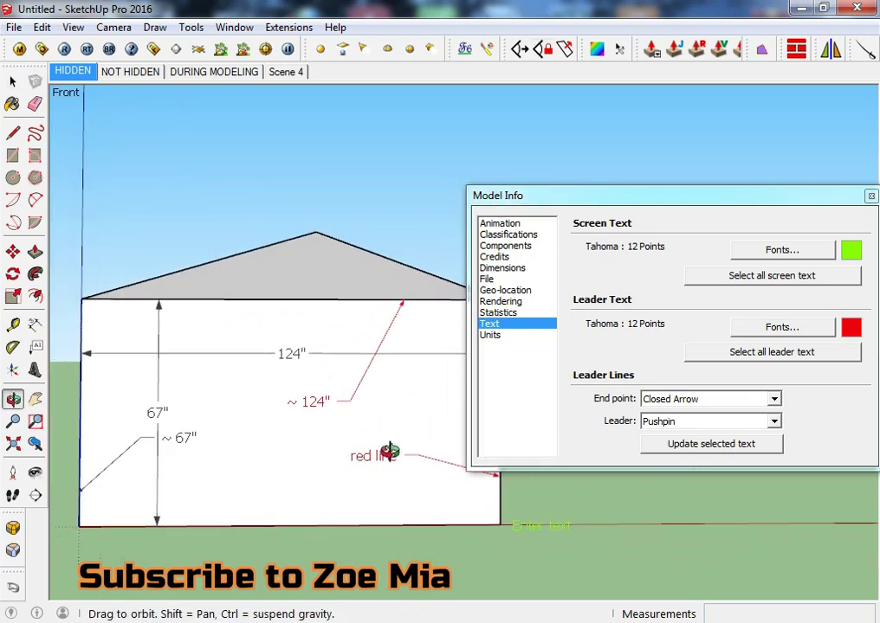
{"action": "mouse_move", "coordinate": [328, 446]}
{"action": "middle_mouse_down"}
{"action": "mouse_move", "coordinate": [387, 422]}
{"action": "mouse_move", "coordinate": [486, 449]}
{"action": "mouse_move", "coordinate": [406, 424]}
{"action": "mouse_move", "coordinate": [310, 463]}
{"action": "mouse_move", "coordinate": [144, 478]}
{"action": "mouse_move", "coordinate": [216, 466]}
{"action": "middle_mouse_up"}
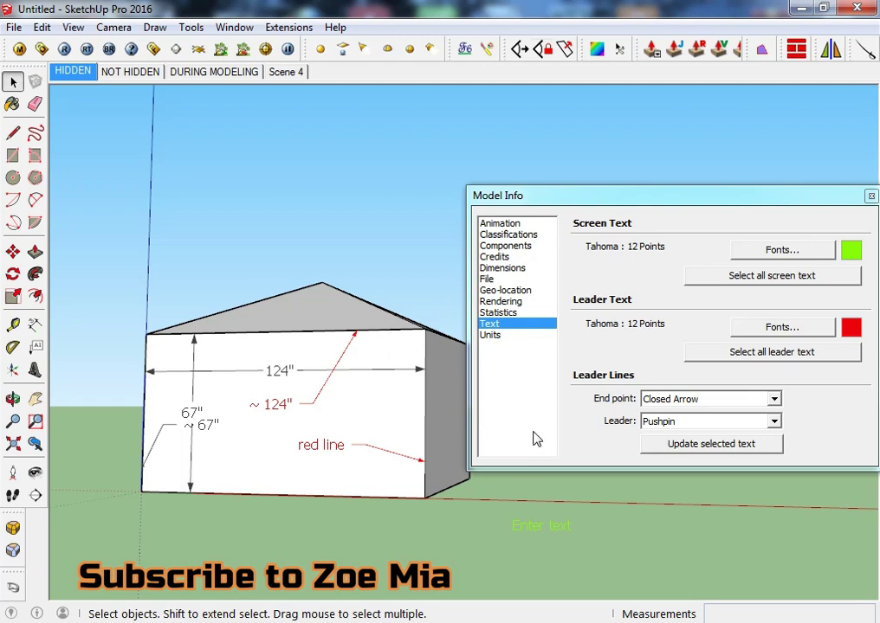
- Try leader end points None and then Dot on all leader text
{"action": "left_click", "coordinate": [669, 402]}
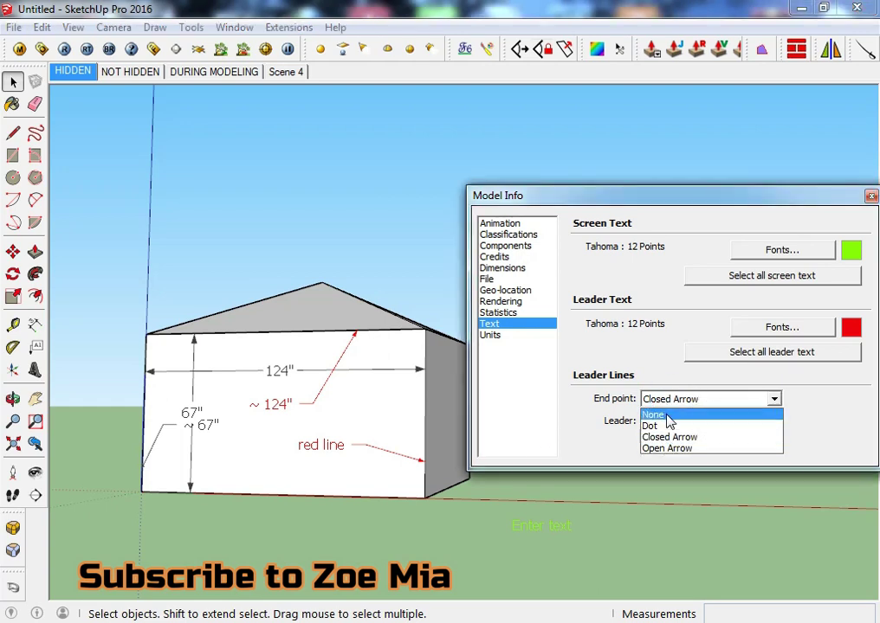
{"action": "left_click", "coordinate": [667, 416]}
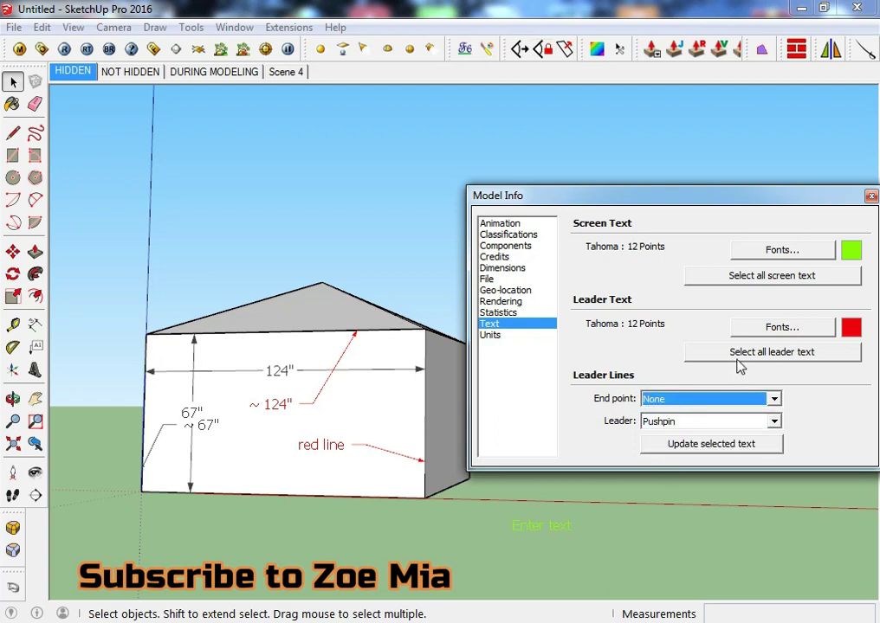
{"action": "left_click", "coordinate": [741, 354]}
{"action": "left_click", "coordinate": [697, 449]}
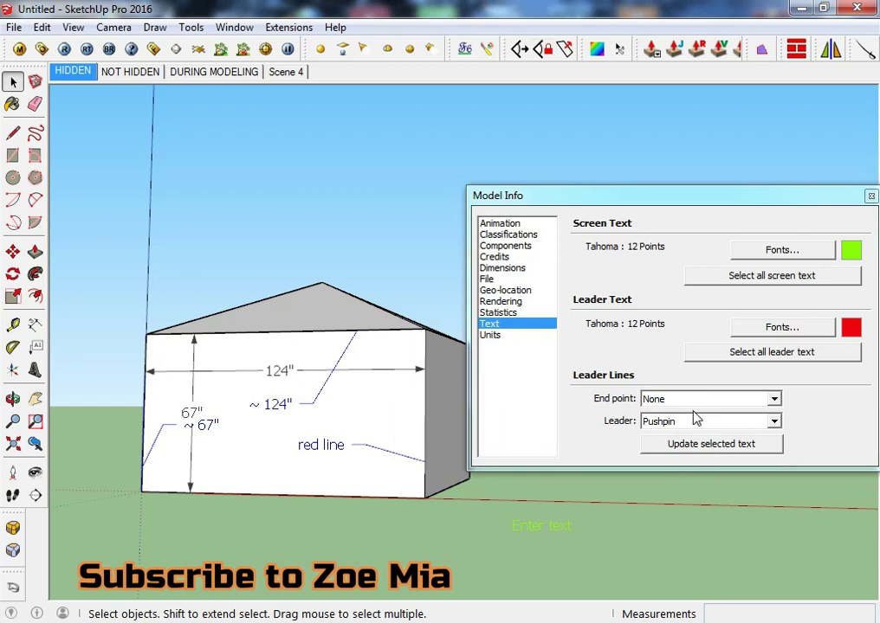
{"action": "left_click", "coordinate": [679, 400]}
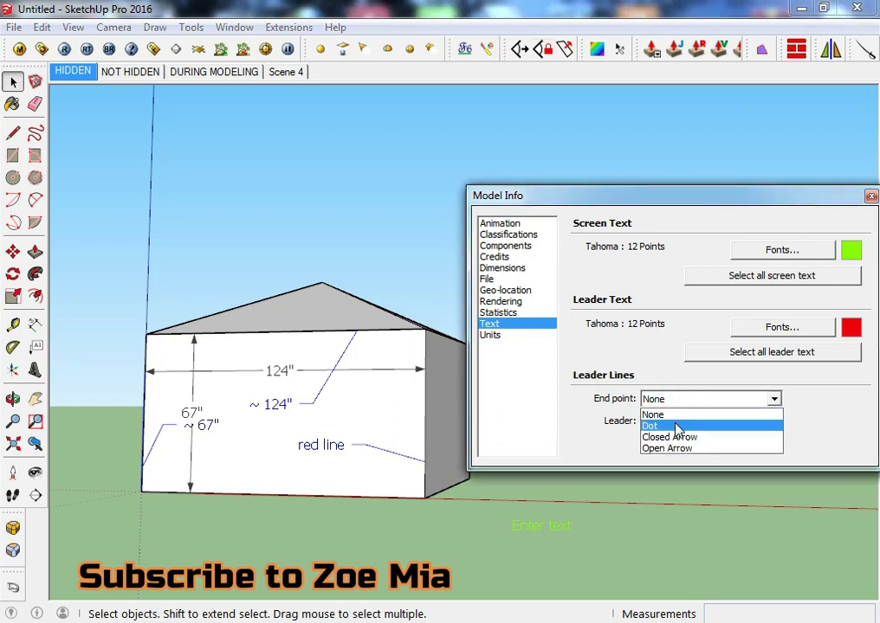
{"action": "left_click", "coordinate": [677, 427]}
{"action": "left_click", "coordinate": [660, 444]}
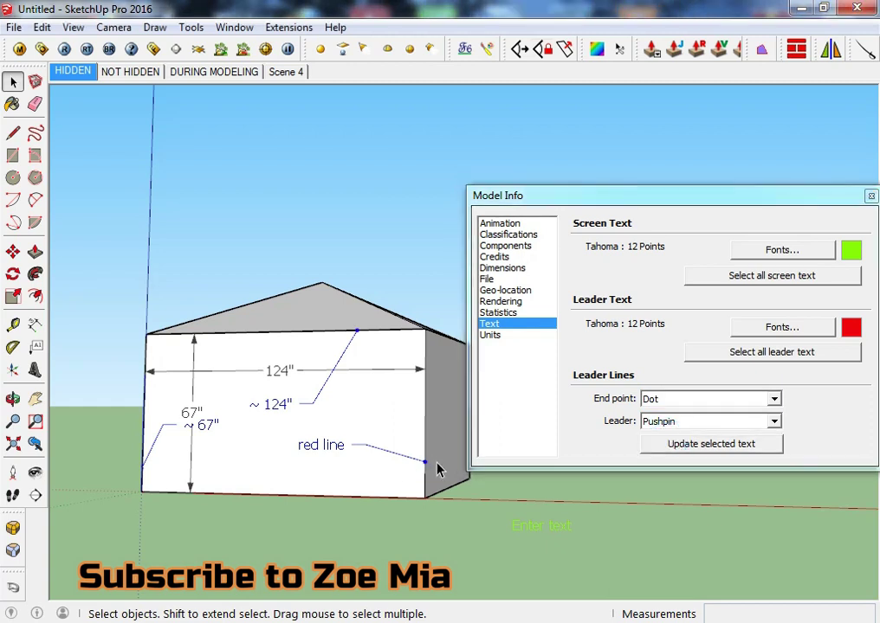
- Compare Closed Arrow and Open Arrow end points, settling on Closed Arrow
{"action": "left_click", "coordinate": [687, 400]}
{"action": "left_click", "coordinate": [684, 431]}
{"action": "left_click", "coordinate": [677, 443]}
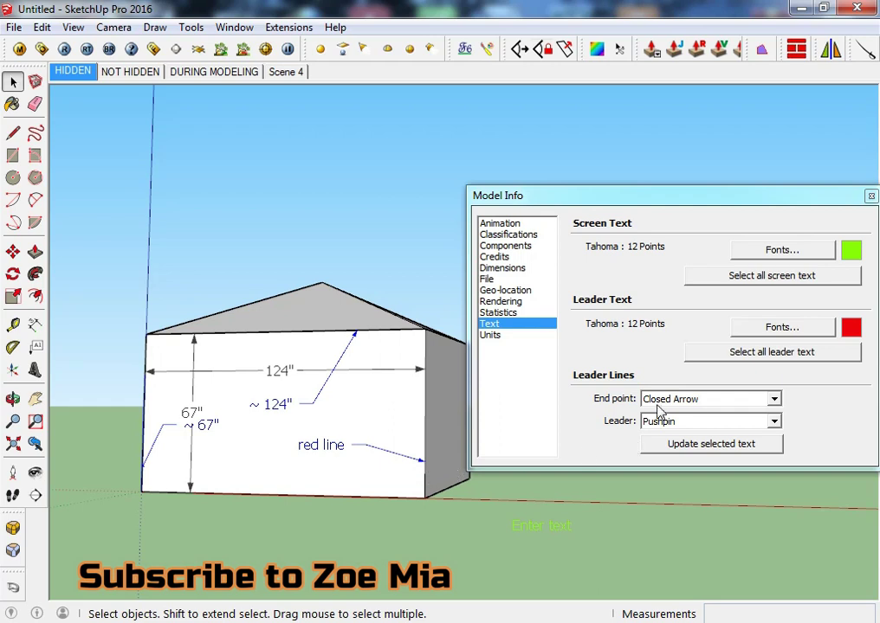
{"action": "left_click", "coordinate": [663, 401]}
{"action": "left_click", "coordinate": [669, 449]}
{"action": "left_click", "coordinate": [670, 451]}
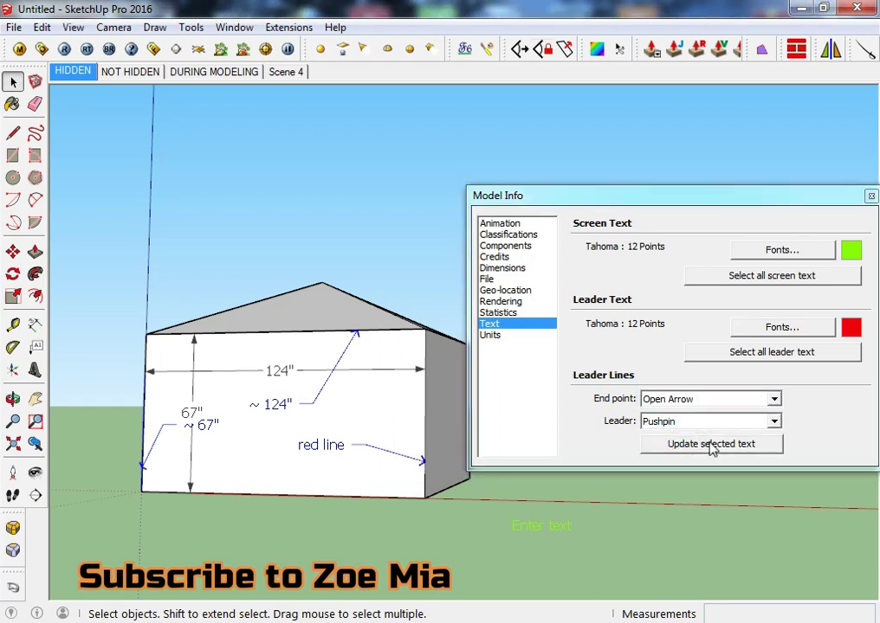
{"action": "left_click", "coordinate": [708, 401]}
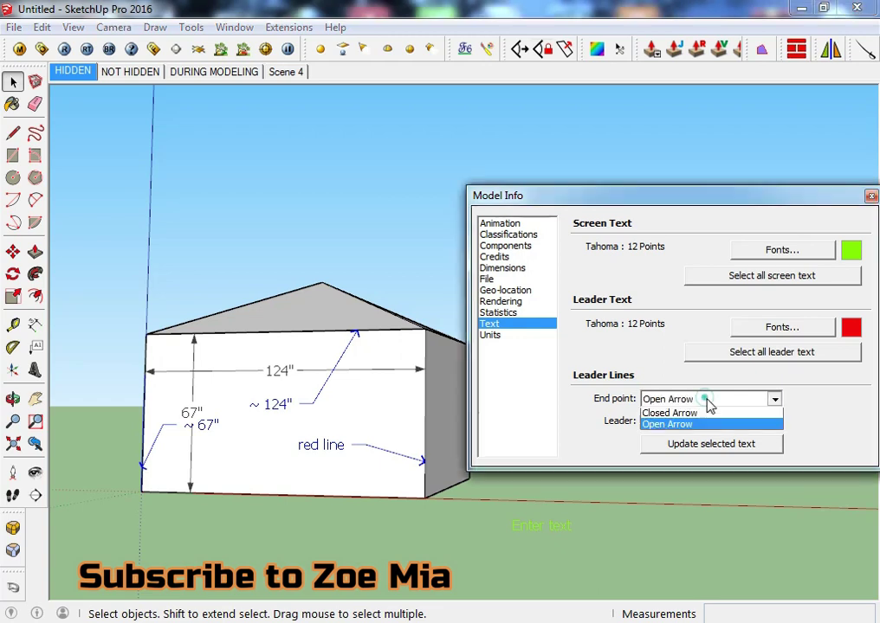
{"action": "left_click", "coordinate": [696, 438]}
{"action": "left_click", "coordinate": [697, 446]}
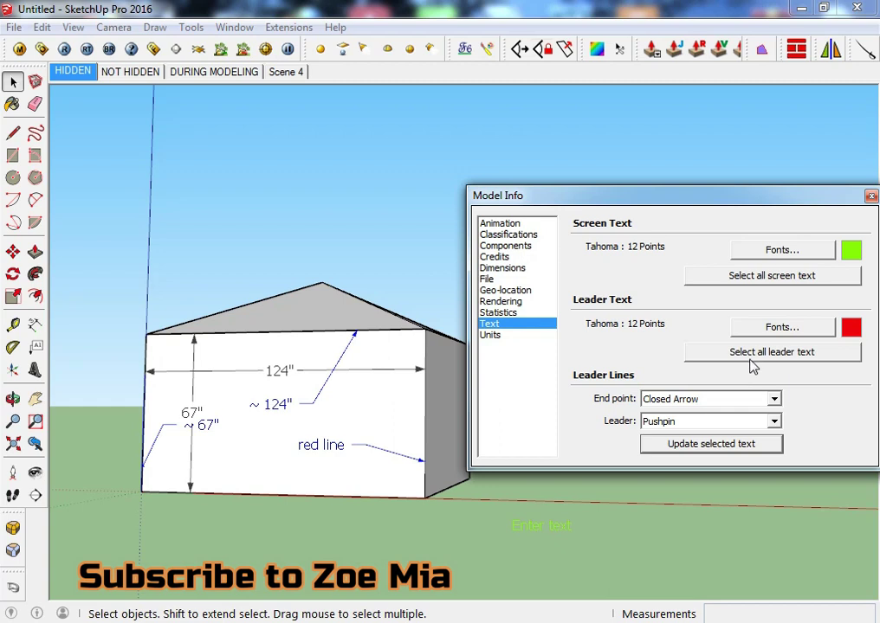
- Select all leader text and switch its leader type from Pushpin to View Based
{"action": "middle_click_drag", "start_coordinate": [410, 528], "coordinate": [295, 488]}
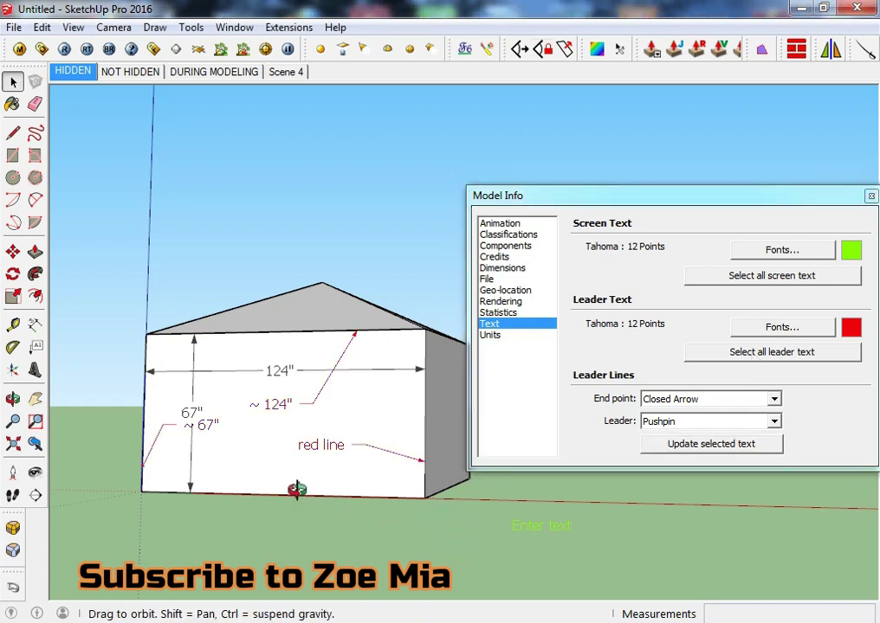
{"action": "left_click", "coordinate": [791, 357]}
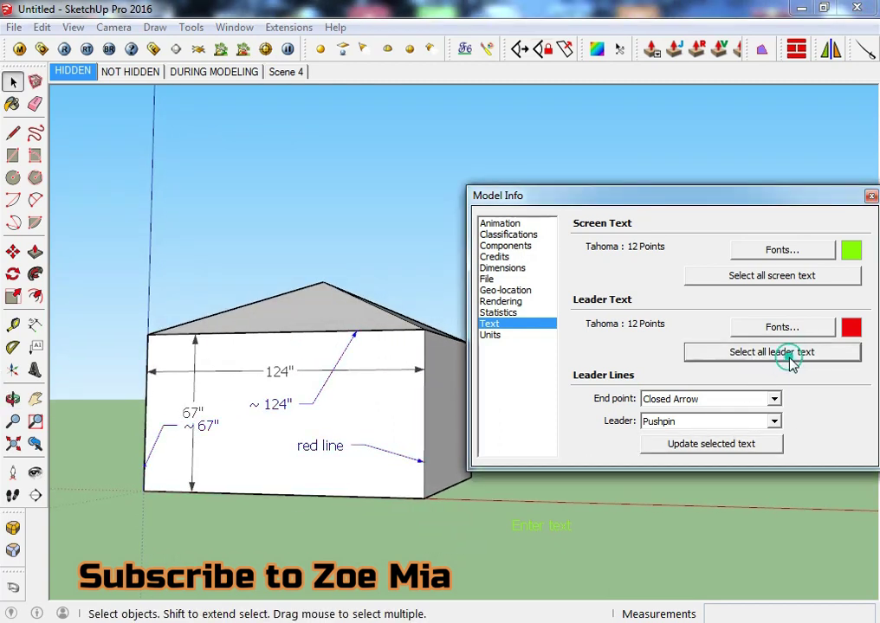
{"action": "left_click", "coordinate": [658, 422]}
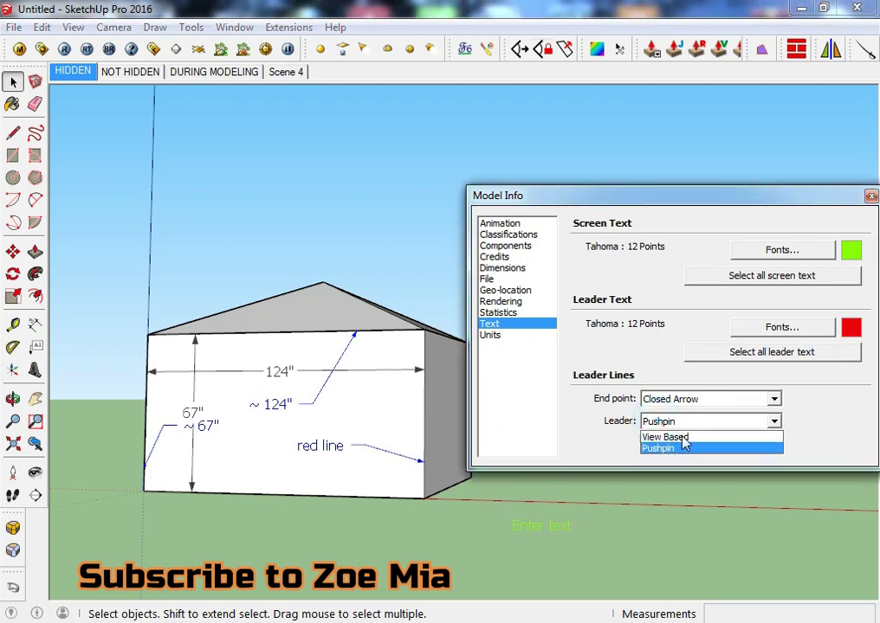
{"action": "left_click", "coordinate": [588, 461]}
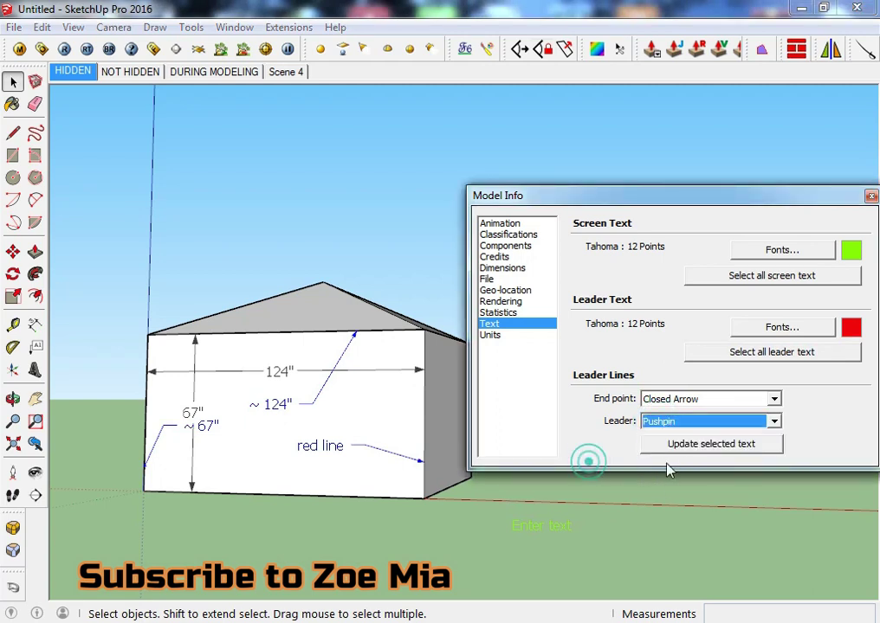
{"action": "mouse_move", "coordinate": [406, 484]}
{"action": "middle_mouse_down"}
{"action": "mouse_move", "coordinate": [265, 498]}
{"action": "mouse_move", "coordinate": [120, 487]}
{"action": "middle_mouse_up"}
{"action": "mouse_move", "coordinate": [120, 487]}
{"action": "left_mouse_down"}
{"action": "mouse_move", "coordinate": [398, 486]}
{"action": "mouse_move", "coordinate": [746, 507]}
{"action": "mouse_move", "coordinate": [363, 503]}
{"action": "left_mouse_up"}
{"action": "mouse_move", "coordinate": [363, 504]}
{"action": "middle_mouse_down"}
{"action": "mouse_move", "coordinate": [601, 515]}
{"action": "mouse_move", "coordinate": [706, 482]}
{"action": "middle_mouse_up"}
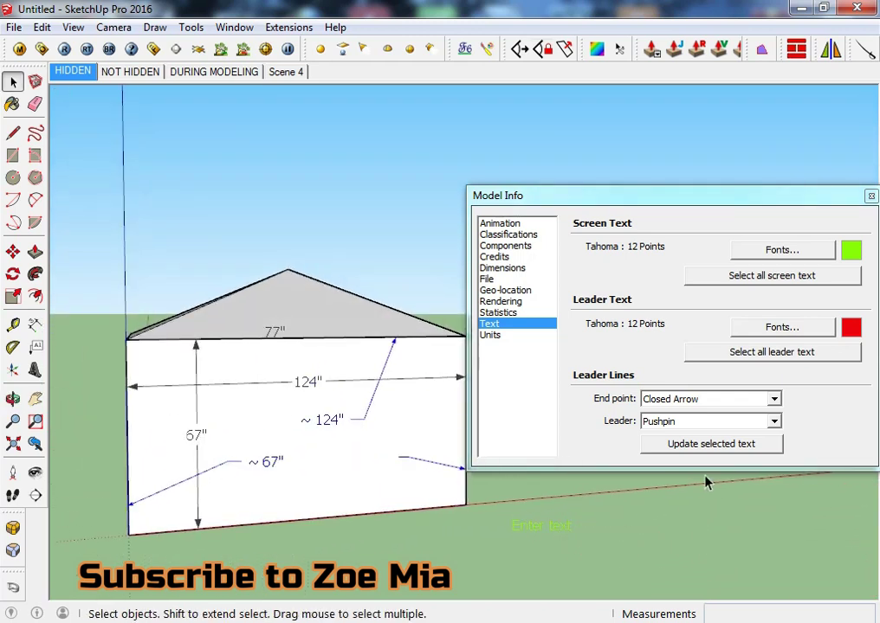
{"action": "left_click", "coordinate": [706, 422]}
{"action": "left_click", "coordinate": [671, 437]}
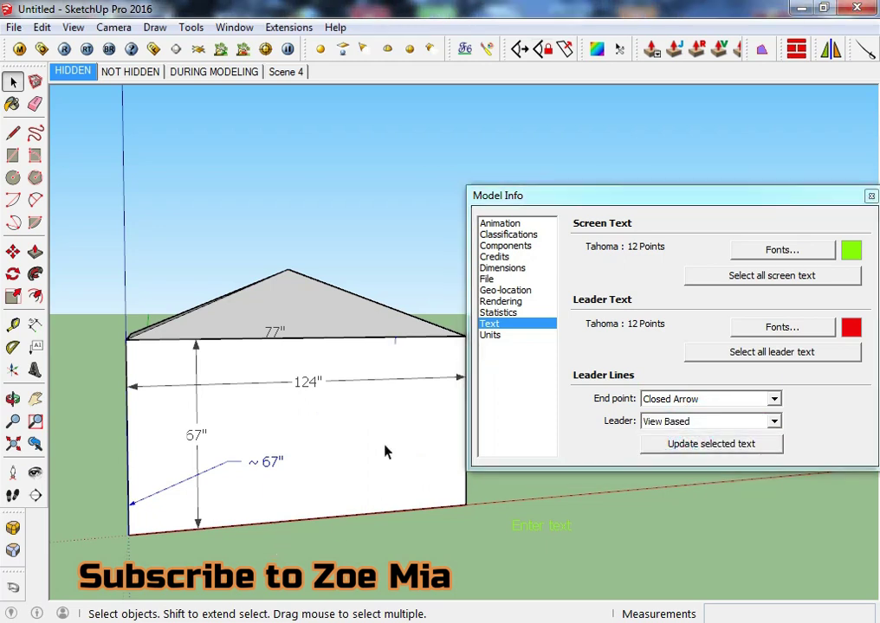
{"action": "mouse_move", "coordinate": [418, 439]}
{"action": "middle_mouse_down"}
{"action": "mouse_move", "coordinate": [330, 446]}
{"action": "mouse_move", "coordinate": [507, 507]}
{"action": "mouse_move", "coordinate": [88, 497]}
{"action": "mouse_move", "coordinate": [562, 497]}
{"action": "mouse_move", "coordinate": [305, 494]}
{"action": "mouse_move", "coordinate": [468, 490]}
{"action": "mouse_move", "coordinate": [377, 484]}
{"action": "mouse_move", "coordinate": [485, 499]}
{"action": "mouse_move", "coordinate": [331, 496]}
{"action": "mouse_move", "coordinate": [353, 509]}
{"action": "mouse_move", "coordinate": [449, 512]}
{"action": "mouse_move", "coordinate": [363, 513]}
{"action": "mouse_move", "coordinate": [370, 503]}
{"action": "mouse_move", "coordinate": [358, 517]}
{"action": "mouse_move", "coordinate": [362, 537]}
{"action": "middle_mouse_up"}
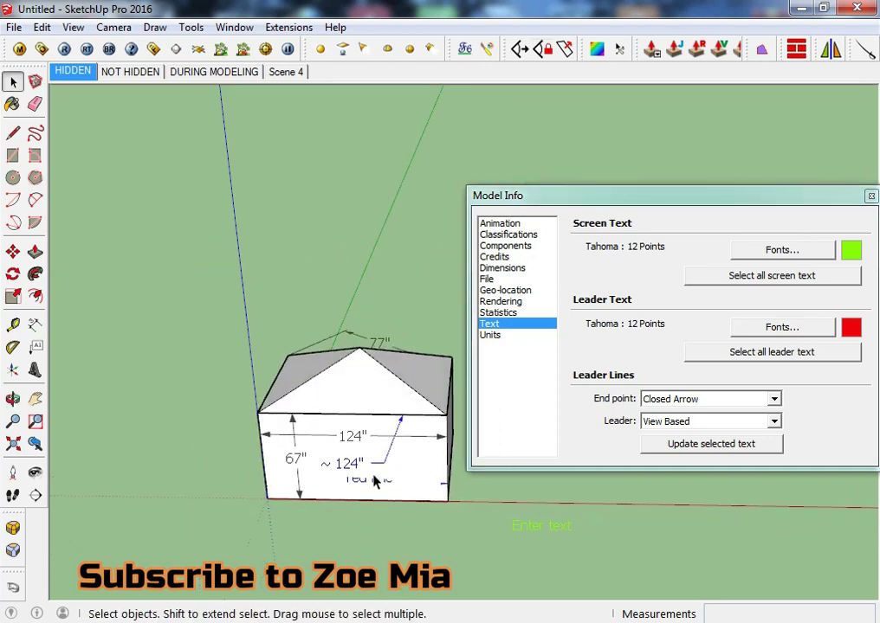
- Switch the leader type back to Pushpin and orbit to a frontal view of the house
{"action": "left_click", "coordinate": [671, 422]}
{"action": "left_click", "coordinate": [674, 448]}
{"action": "mouse_move", "coordinate": [435, 554]}
{"action": "middle_mouse_down"}
{"action": "mouse_move", "coordinate": [403, 564]}
{"action": "mouse_move", "coordinate": [393, 407]}
{"action": "middle_mouse_up"}
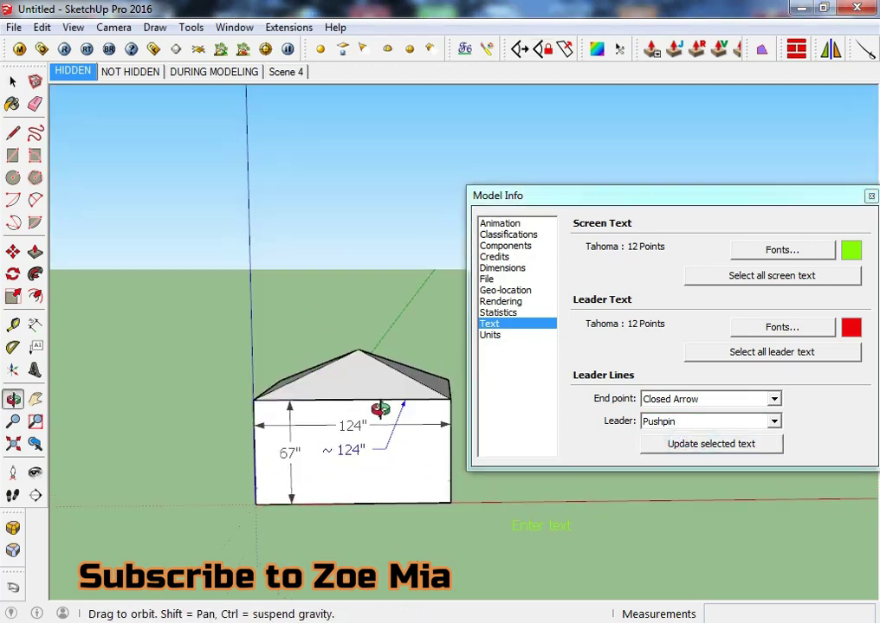
{"action": "mouse_move", "coordinate": [393, 448]}
{"action": "middle_mouse_down"}
{"action": "mouse_move", "coordinate": [215, 486]}
{"action": "mouse_move", "coordinate": [147, 485]}
{"action": "middle_mouse_up"}
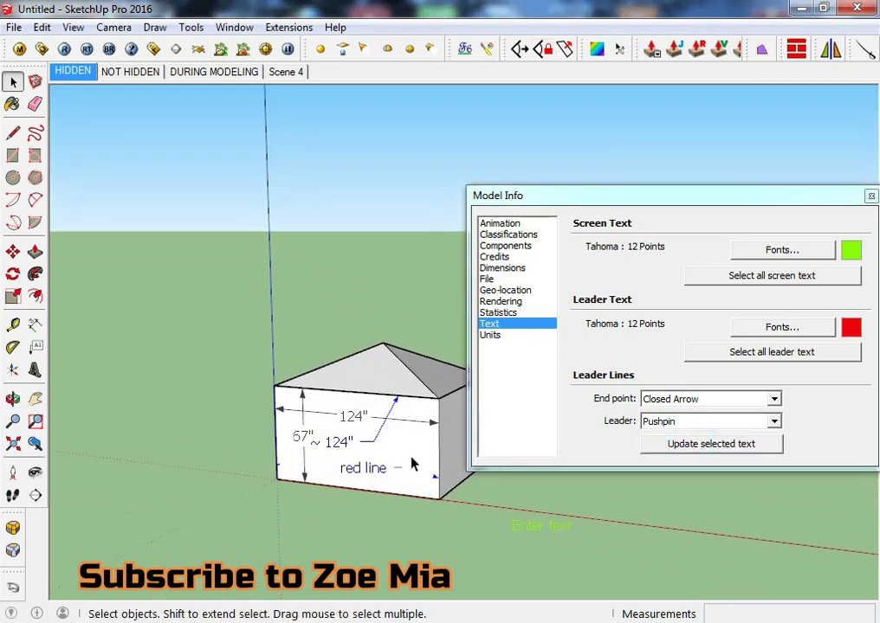
{"action": "scroll", "coordinate": [285, 428], "scroll_direction": "up", "scroll_amount": 2}
{"action": "scroll", "coordinate": [312, 427], "scroll_direction": "up", "scroll_amount": 2}
{"action": "middle_click_drag", "start_coordinate": [312, 427], "coordinate": [448, 416]}
{"action": "scroll", "coordinate": [191, 514], "scroll_direction": "down", "scroll_amount": 3}
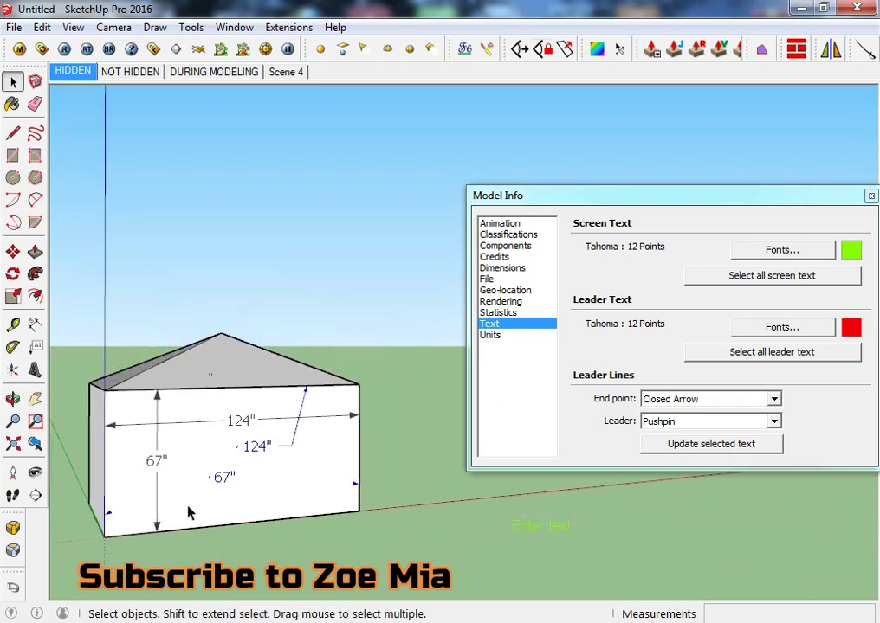
{"action": "scroll", "coordinate": [389, 491], "scroll_direction": "up", "scroll_amount": 2}
{"action": "mouse_move", "coordinate": [389, 491]}
{"action": "middle_mouse_down"}
{"action": "mouse_move", "coordinate": [105, 492]}
{"action": "mouse_move", "coordinate": [265, 495]}
{"action": "mouse_move", "coordinate": [112, 490]}
{"action": "mouse_move", "coordinate": [428, 517]}
{"action": "mouse_move", "coordinate": [403, 510]}
{"action": "middle_mouse_up"}
- Delete the roof and the house box
{"action": "key", "text": "space"}
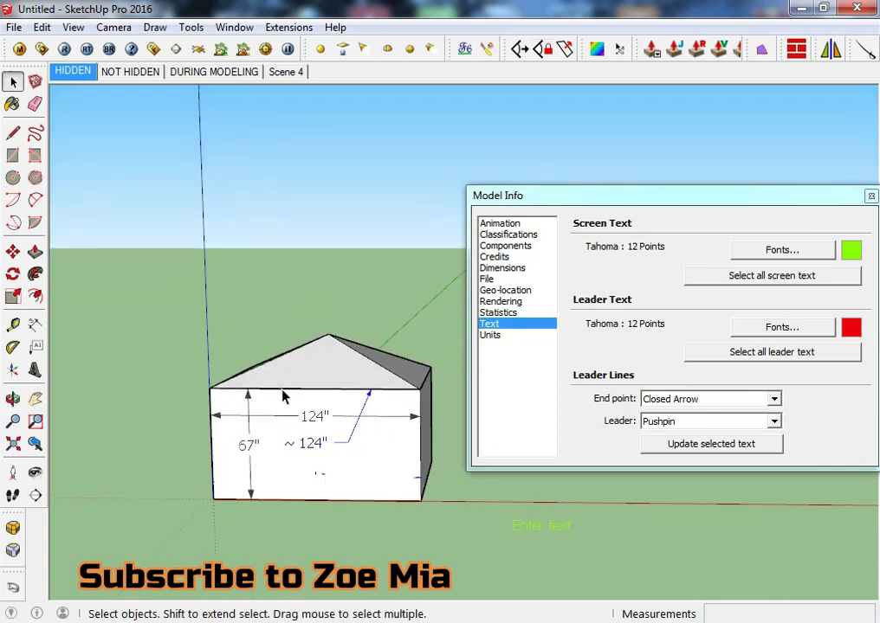
{"action": "left_click", "coordinate": [282, 387]}
{"action": "scroll", "coordinate": [277, 401], "scroll_direction": "up", "scroll_amount": 2}
{"action": "key", "text": "Delete"}
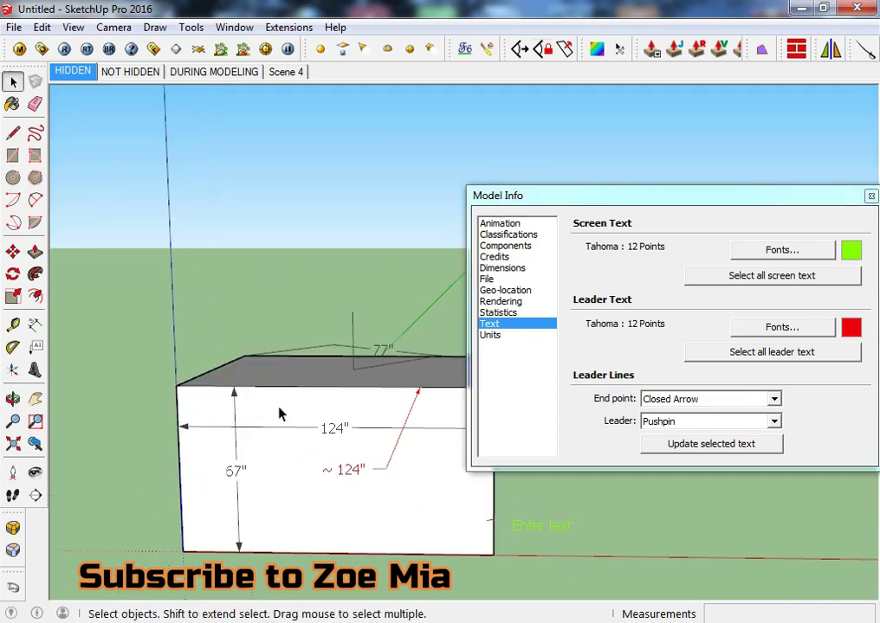
{"action": "left_click", "coordinate": [273, 405]}
{"action": "key", "text": "Delete"}
{"action": "middle_click_drag", "start_coordinate": [285, 424], "coordinate": [300, 452]}
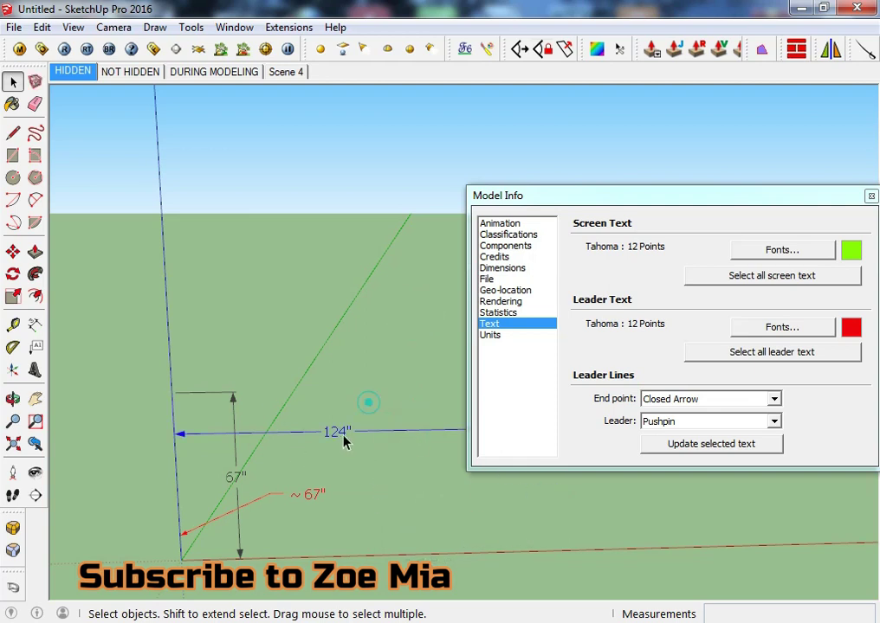
- Try moving the ~67" leader label, cancel, and orbit around the origin
{"action": "key", "text": "m"}
{"action": "middle_click_drag", "start_coordinate": [179, 543], "coordinate": [184, 537]}
{"action": "left_click", "coordinate": [182, 538]}
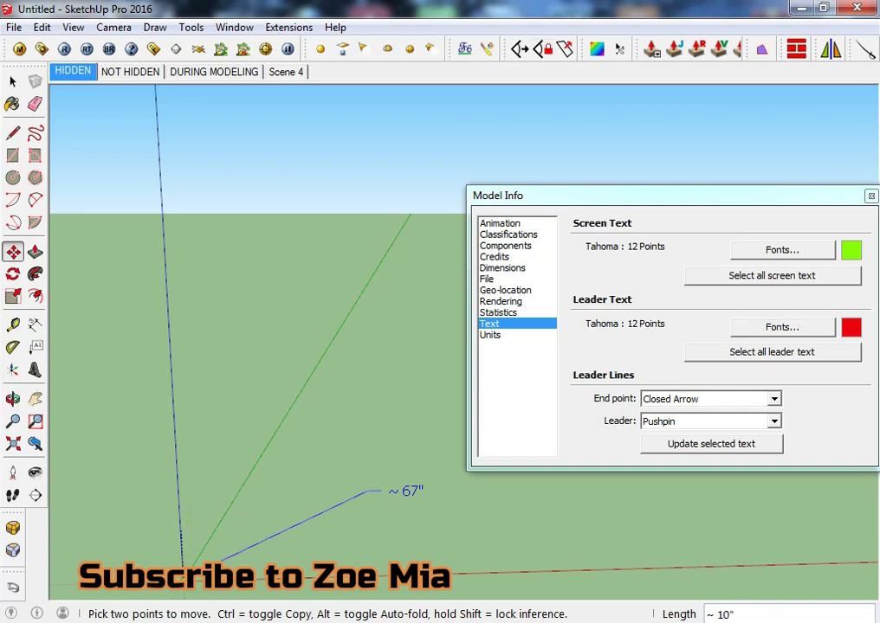
{"action": "key", "text": "space"}
{"action": "mouse_move", "coordinate": [241, 532]}
{"action": "middle_mouse_down"}
{"action": "mouse_move", "coordinate": [308, 527]}
{"action": "mouse_move", "coordinate": [260, 485]}
{"action": "middle_mouse_up"}
{"action": "middle_click_drag", "start_coordinate": [221, 524], "coordinate": [254, 531]}
{"action": "mouse_move", "coordinate": [323, 476]}
{"action": "middle_mouse_down"}
{"action": "mouse_move", "coordinate": [389, 554]}
{"action": "mouse_move", "coordinate": [624, 554]}
{"action": "mouse_move", "coordinate": [719, 586]}
{"action": "mouse_move", "coordinate": [817, 570]}
{"action": "mouse_move", "coordinate": [285, 585]}
{"action": "middle_mouse_up"}
- Draw a line about 99" long from the origin along the red axis
{"action": "key", "text": "l"}
{"action": "left_click", "coordinate": [285, 451]}
{"action": "mouse_move", "coordinate": [386, 422]}
{"action": "middle_mouse_down"}
{"action": "mouse_move", "coordinate": [181, 465]}
{"action": "mouse_move", "coordinate": [303, 422]}
{"action": "middle_mouse_up"}
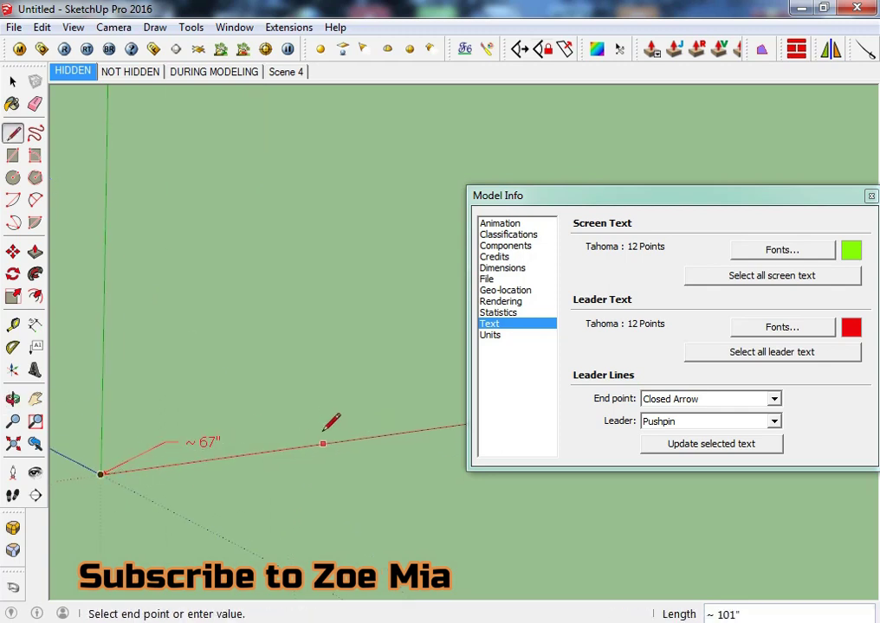
{"action": "scroll", "coordinate": [329, 425], "scroll_direction": "up", "scroll_amount": 2}
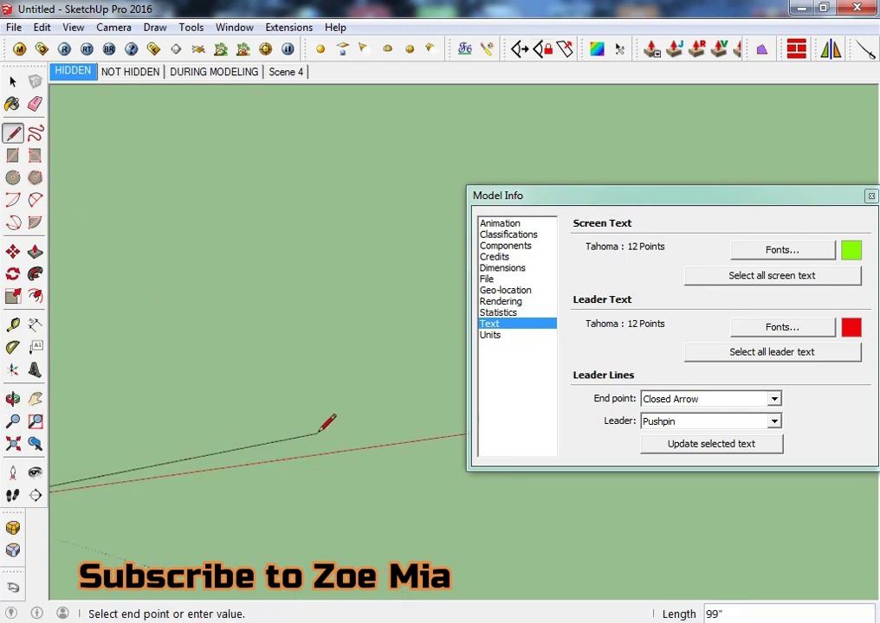
{"action": "left_click", "coordinate": [320, 435]}
{"action": "key", "text": "space"}
{"action": "scroll", "coordinate": [316, 485], "scroll_direction": "down", "scroll_amount": 3}
{"action": "mouse_move", "coordinate": [315, 508]}
{"action": "middle_mouse_down"}
{"action": "mouse_move", "coordinate": [251, 513]}
{"action": "mouse_move", "coordinate": [270, 495]}
{"action": "mouse_move", "coordinate": [305, 506]}
{"action": "mouse_move", "coordinate": [406, 503]}
{"action": "mouse_move", "coordinate": [374, 506]}
{"action": "mouse_move", "coordinate": [318, 294]}
{"action": "mouse_move", "coordinate": [265, 377]}
{"action": "mouse_move", "coordinate": [512, 405]}
{"action": "mouse_move", "coordinate": [277, 523]}
{"action": "mouse_move", "coordinate": [281, 345]}
{"action": "mouse_move", "coordinate": [298, 383]}
{"action": "mouse_move", "coordinate": [410, 379]}
{"action": "mouse_move", "coordinate": [282, 375]}
{"action": "mouse_move", "coordinate": [354, 383]}
{"action": "mouse_move", "coordinate": [299, 474]}
{"action": "mouse_move", "coordinate": [359, 391]}
{"action": "mouse_move", "coordinate": [264, 456]}
{"action": "mouse_move", "coordinate": [373, 466]}
{"action": "mouse_move", "coordinate": [288, 552]}
{"action": "mouse_move", "coordinate": [332, 420]}
{"action": "mouse_move", "coordinate": [281, 454]}
{"action": "mouse_move", "coordinate": [473, 460]}
{"action": "mouse_move", "coordinate": [302, 497]}
{"action": "mouse_move", "coordinate": [287, 444]}
{"action": "mouse_move", "coordinate": [374, 403]}
{"action": "mouse_move", "coordinate": [229, 463]}
{"action": "mouse_move", "coordinate": [403, 460]}
{"action": "mouse_move", "coordinate": [319, 394]}
{"action": "mouse_move", "coordinate": [310, 416]}
{"action": "middle_mouse_up"}
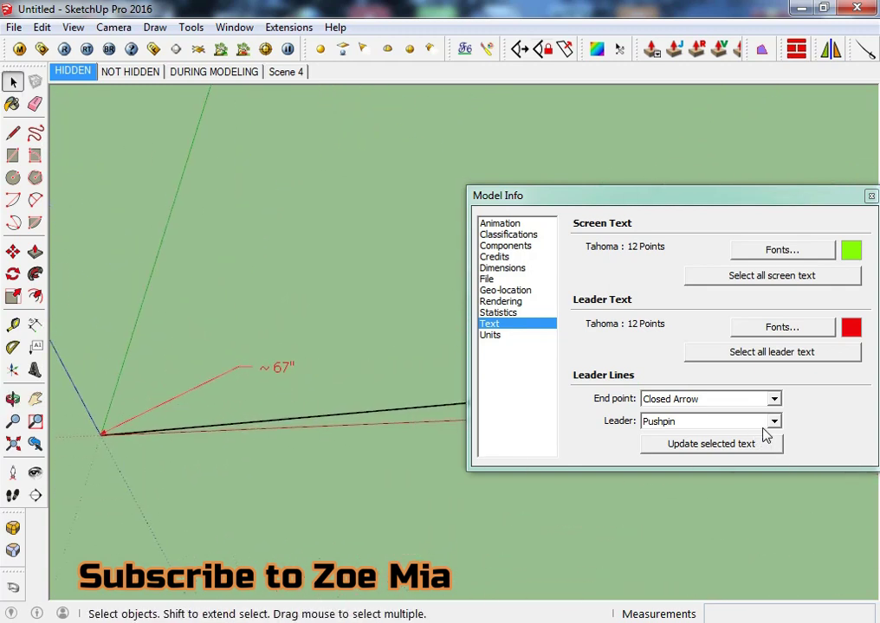
- Select all leader text and update the ~67" label to a View Based leader
{"action": "left_click", "coordinate": [807, 354]}
{"action": "left_click", "coordinate": [723, 422]}
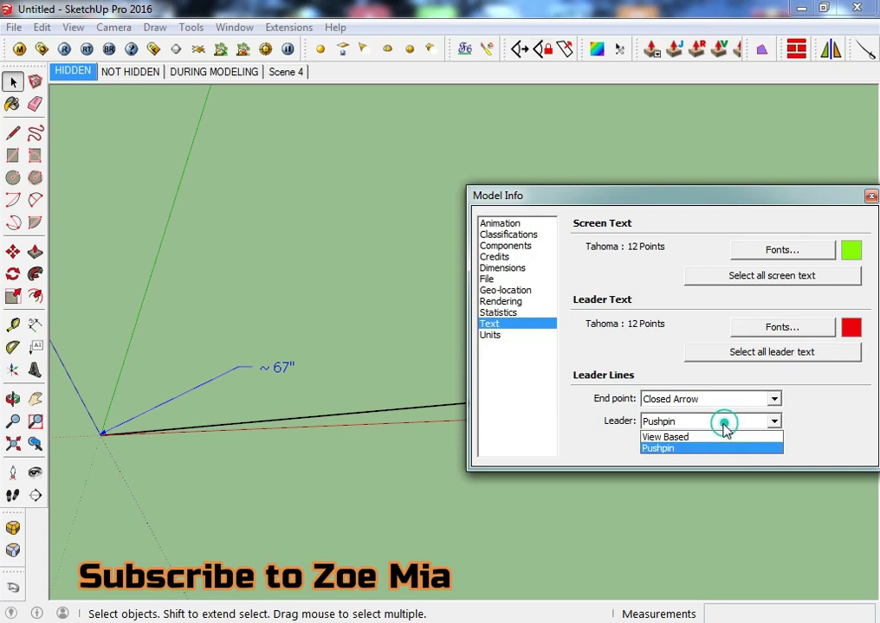
{"action": "left_click", "coordinate": [688, 437]}
{"action": "left_click", "coordinate": [706, 450]}
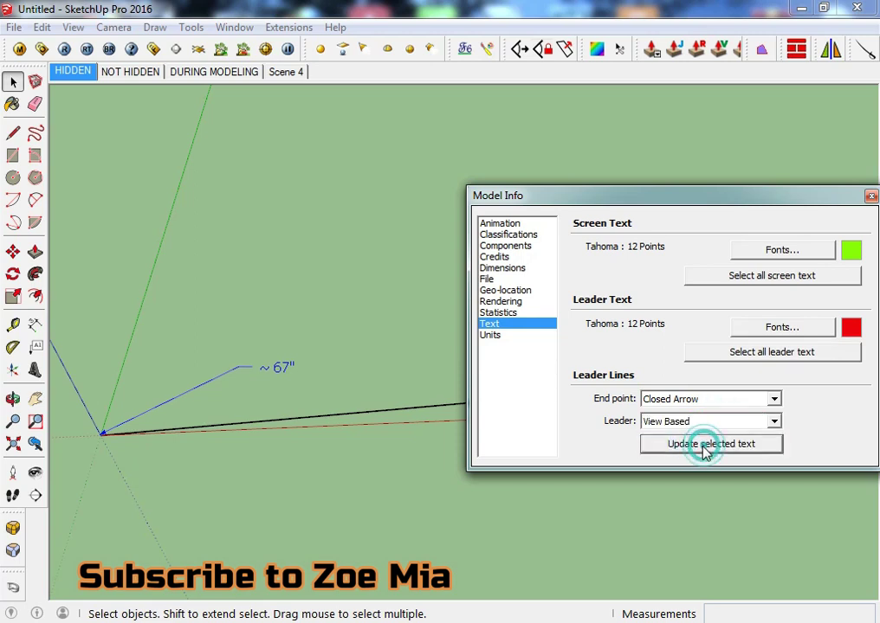
{"action": "mouse_move", "coordinate": [586, 472]}
{"action": "middle_mouse_down"}
{"action": "mouse_move", "coordinate": [270, 467]}
{"action": "mouse_move", "coordinate": [163, 433]}
{"action": "mouse_move", "coordinate": [215, 383]}
{"action": "mouse_move", "coordinate": [78, 521]}
{"action": "mouse_move", "coordinate": [132, 463]}
{"action": "mouse_move", "coordinate": [266, 416]}
{"action": "mouse_move", "coordinate": [251, 360]}
{"action": "middle_mouse_up"}
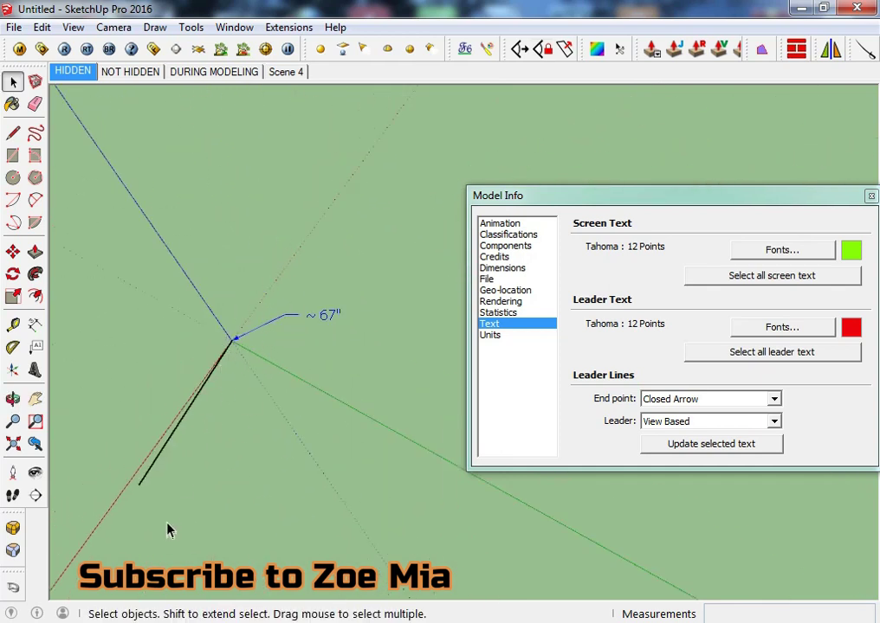
- Return the ~67" label's leader to Pushpin and orbit to see it follow the model
{"action": "mouse_move", "coordinate": [321, 303]}
{"action": "middle_mouse_down"}
{"action": "mouse_move", "coordinate": [86, 283]}
{"action": "mouse_move", "coordinate": [308, 338]}
{"action": "mouse_move", "coordinate": [93, 354]}
{"action": "mouse_move", "coordinate": [169, 368]}
{"action": "mouse_move", "coordinate": [245, 347]}
{"action": "mouse_move", "coordinate": [139, 375]}
{"action": "mouse_move", "coordinate": [325, 353]}
{"action": "mouse_move", "coordinate": [135, 343]}
{"action": "mouse_move", "coordinate": [325, 401]}
{"action": "mouse_move", "coordinate": [227, 395]}
{"action": "mouse_move", "coordinate": [288, 396]}
{"action": "mouse_move", "coordinate": [101, 439]}
{"action": "mouse_move", "coordinate": [232, 417]}
{"action": "mouse_move", "coordinate": [232, 472]}
{"action": "mouse_move", "coordinate": [325, 399]}
{"action": "mouse_move", "coordinate": [303, 377]}
{"action": "mouse_move", "coordinate": [183, 426]}
{"action": "mouse_move", "coordinate": [338, 412]}
{"action": "mouse_move", "coordinate": [281, 443]}
{"action": "mouse_move", "coordinate": [219, 373]}
{"action": "mouse_move", "coordinate": [247, 491]}
{"action": "mouse_move", "coordinate": [183, 386]}
{"action": "mouse_move", "coordinate": [353, 287]}
{"action": "mouse_move", "coordinate": [108, 379]}
{"action": "mouse_move", "coordinate": [315, 360]}
{"action": "mouse_move", "coordinate": [273, 419]}
{"action": "mouse_move", "coordinate": [295, 371]}
{"action": "mouse_move", "coordinate": [340, 369]}
{"action": "middle_mouse_up"}
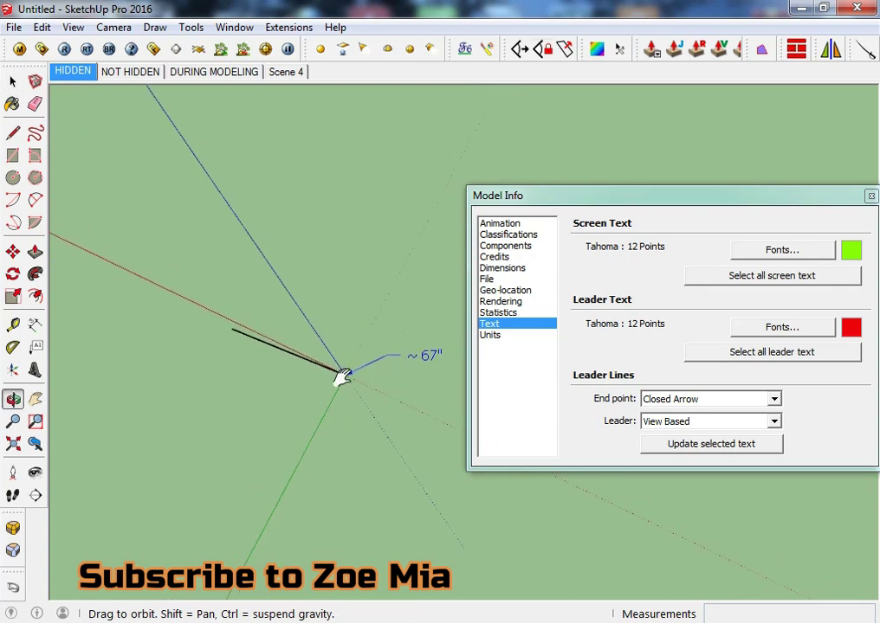
{"action": "left_click", "coordinate": [766, 421]}
{"action": "left_click", "coordinate": [663, 448]}
{"action": "mouse_move", "coordinate": [519, 476]}
{"action": "middle_mouse_down"}
{"action": "mouse_move", "coordinate": [483, 481]}
{"action": "mouse_move", "coordinate": [602, 462]}
{"action": "middle_mouse_up"}
{"action": "mouse_move", "coordinate": [449, 549]}
{"action": "middle_mouse_down"}
{"action": "mouse_move", "coordinate": [711, 518]}
{"action": "mouse_move", "coordinate": [299, 460]}
{"action": "mouse_move", "coordinate": [524, 465]}
{"action": "mouse_move", "coordinate": [320, 500]}
{"action": "mouse_move", "coordinate": [498, 505]}
{"action": "mouse_move", "coordinate": [472, 399]}
{"action": "mouse_move", "coordinate": [419, 474]}
{"action": "mouse_move", "coordinate": [596, 465]}
{"action": "mouse_move", "coordinate": [594, 556]}
{"action": "mouse_move", "coordinate": [459, 309]}
{"action": "middle_mouse_up"}
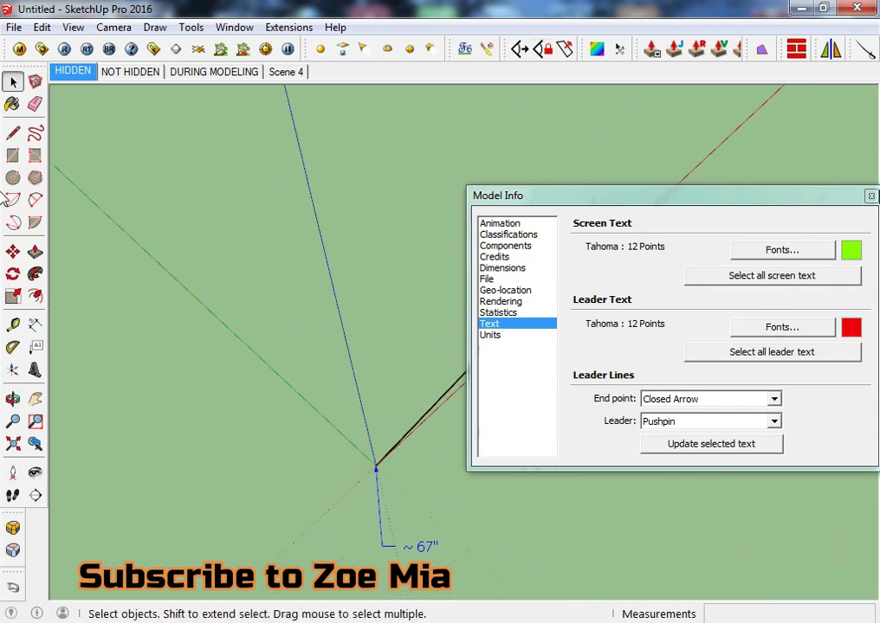
{"action": "mouse_move", "coordinate": [300, 353]}
{"action": "middle_mouse_down"}
{"action": "mouse_move", "coordinate": [243, 347]}
{"action": "mouse_move", "coordinate": [428, 347]}
{"action": "mouse_move", "coordinate": [273, 426]}
{"action": "mouse_move", "coordinate": [434, 367]}
{"action": "mouse_move", "coordinate": [299, 447]}
{"action": "mouse_move", "coordinate": [400, 449]}
{"action": "mouse_move", "coordinate": [369, 401]}
{"action": "middle_mouse_up"}
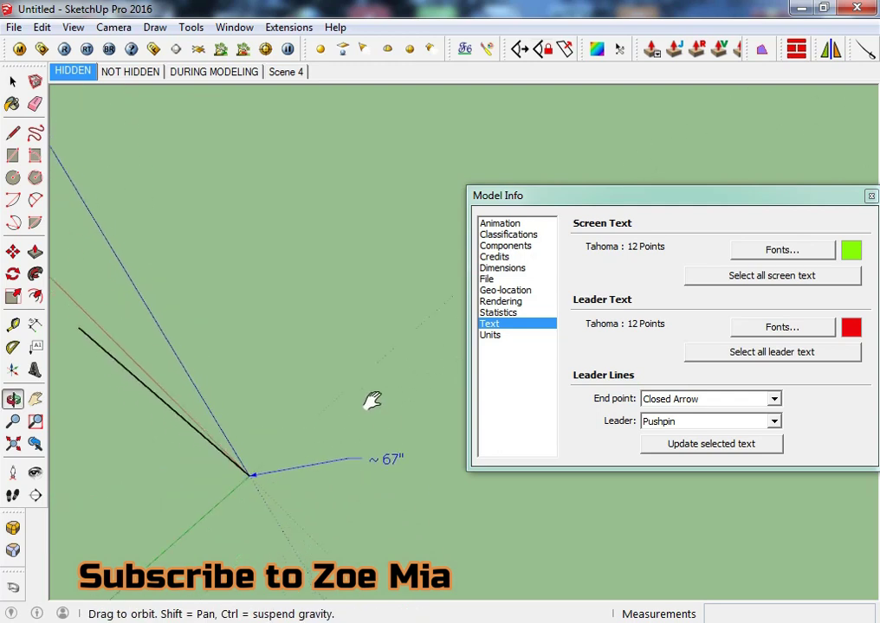
{"action": "key", "text": "space"}
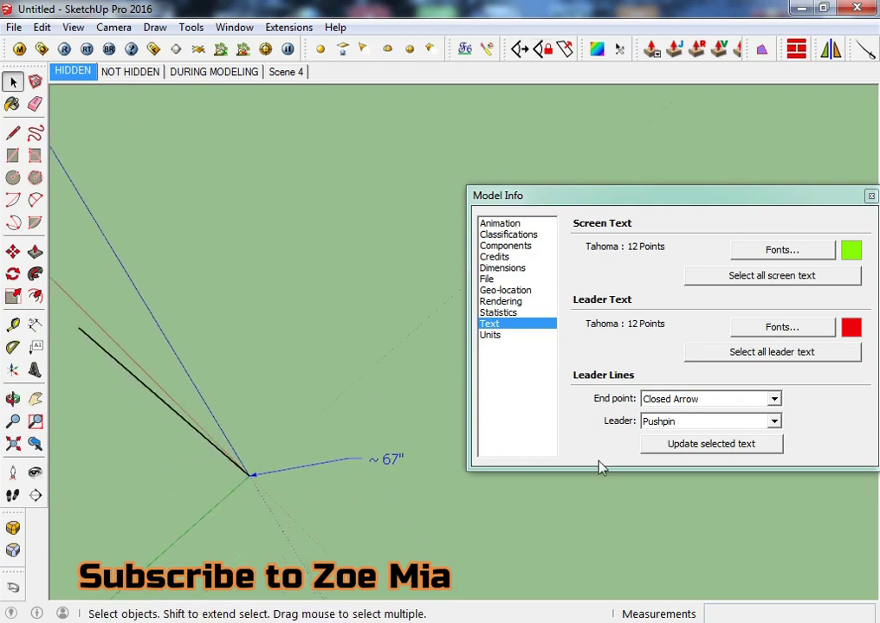
- Set the leader text font to TeamViewer14
{"action": "left_click", "coordinate": [771, 330]}
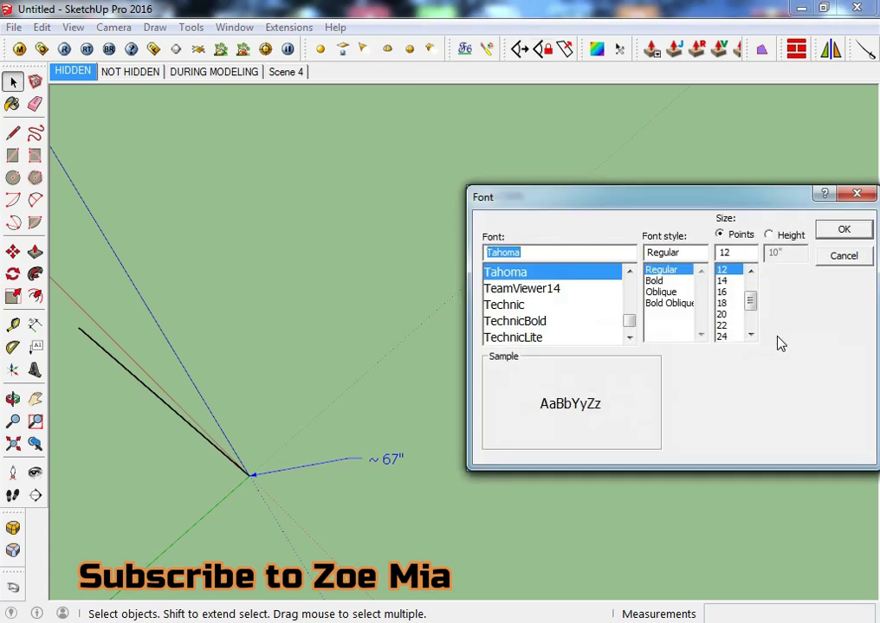
{"action": "left_click", "coordinate": [547, 291]}
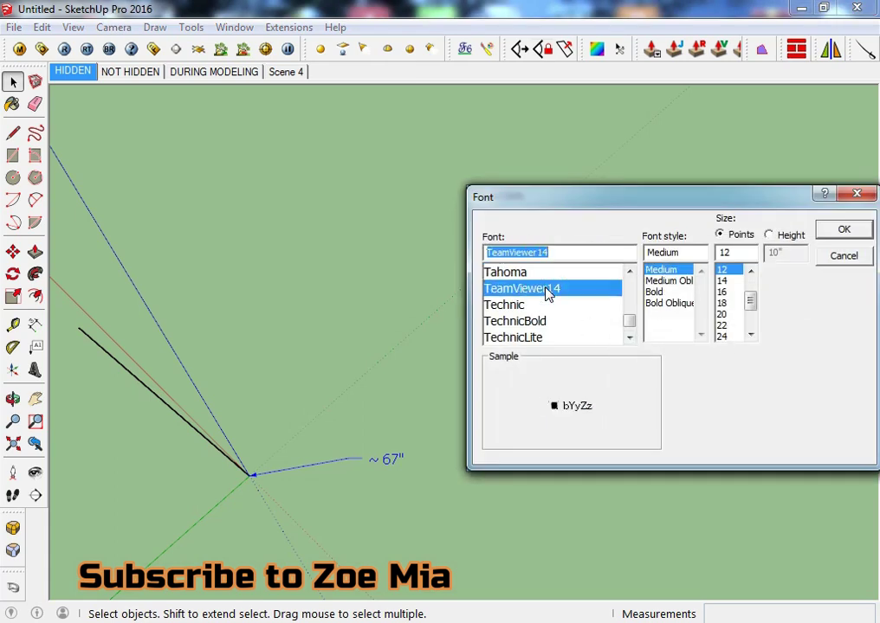
{"action": "left_click", "coordinate": [859, 234]}
- Change the leader text font to Vineta BT Bold at size 26
{"action": "left_click", "coordinate": [773, 329]}
{"action": "left_click", "coordinate": [531, 338]}
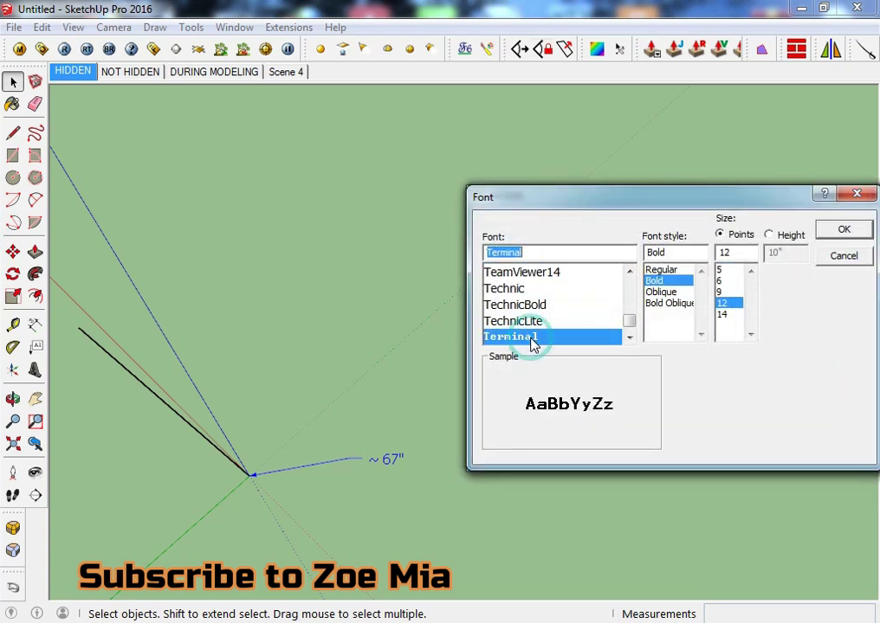
{"action": "left_click", "coordinate": [723, 315]}
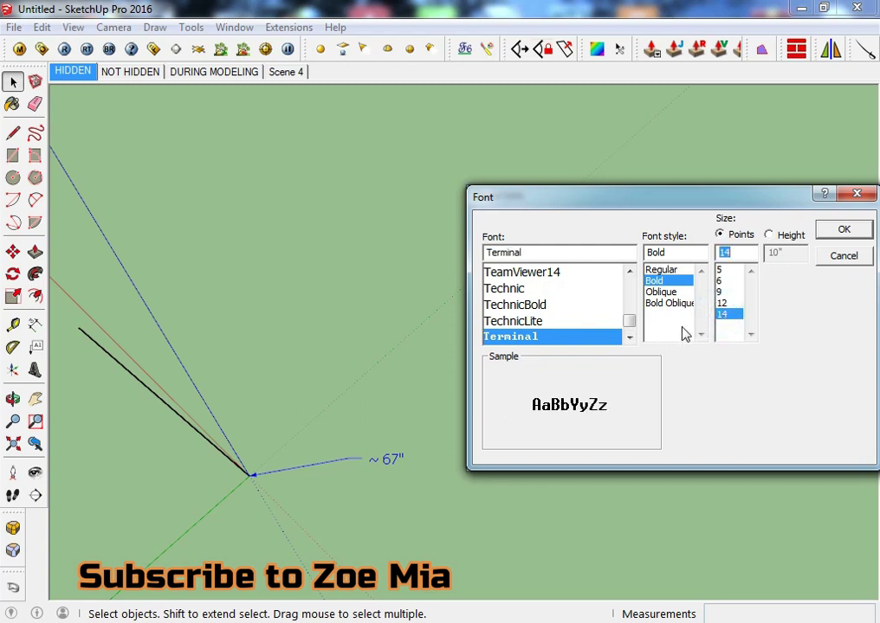
{"action": "left_click", "coordinate": [629, 338]}
{"action": "left_click", "coordinate": [628, 337]}
{"action": "left_click", "coordinate": [629, 337]}
{"action": "left_click", "coordinate": [628, 338]}
{"action": "left_click", "coordinate": [629, 338]}
{"action": "left_click", "coordinate": [571, 337]}
{"action": "left_click", "coordinate": [721, 337]}
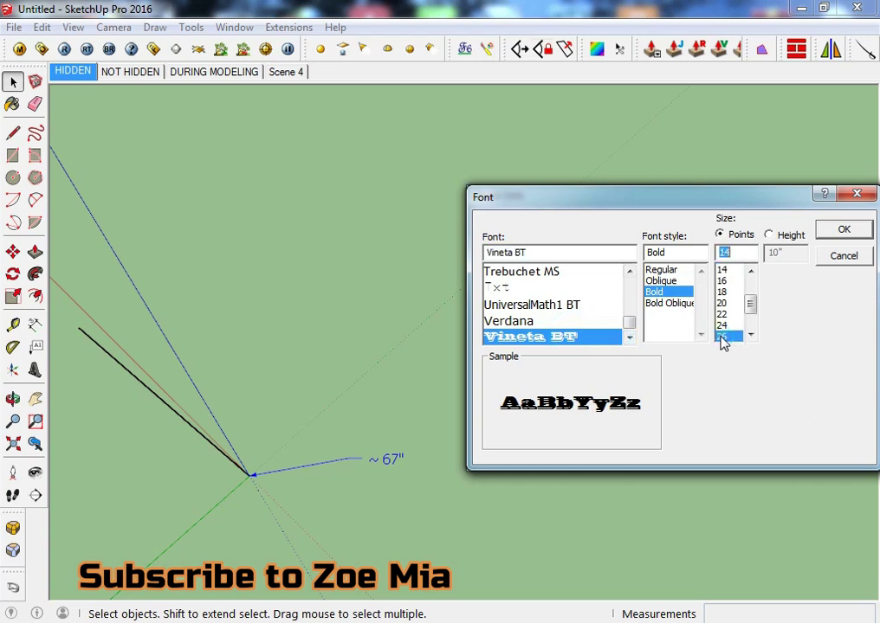
{"action": "left_click", "coordinate": [841, 230]}
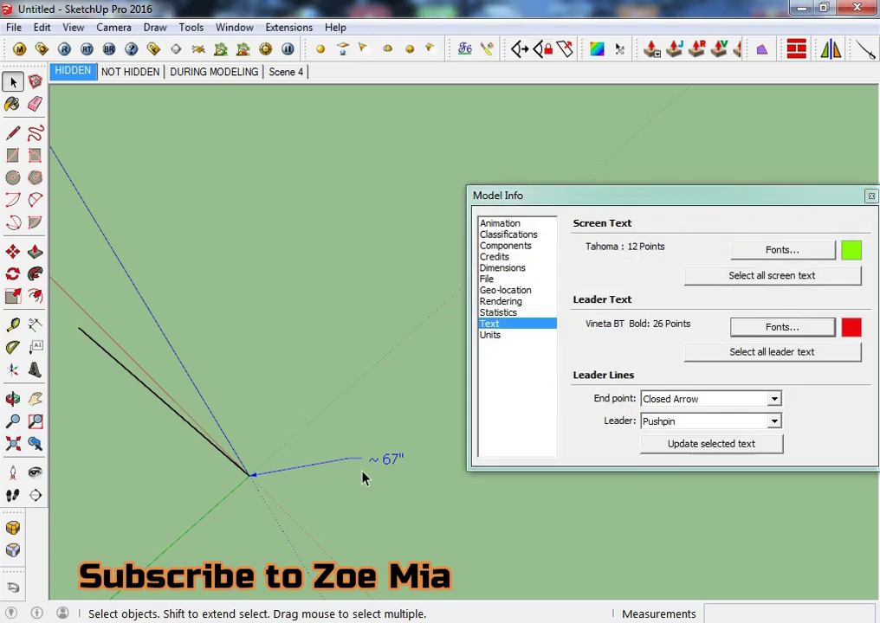
- Place screen text 'hfghfghfghfh' just above the origin
{"action": "middle_click_drag", "start_coordinate": [363, 479], "coordinate": [323, 466]}
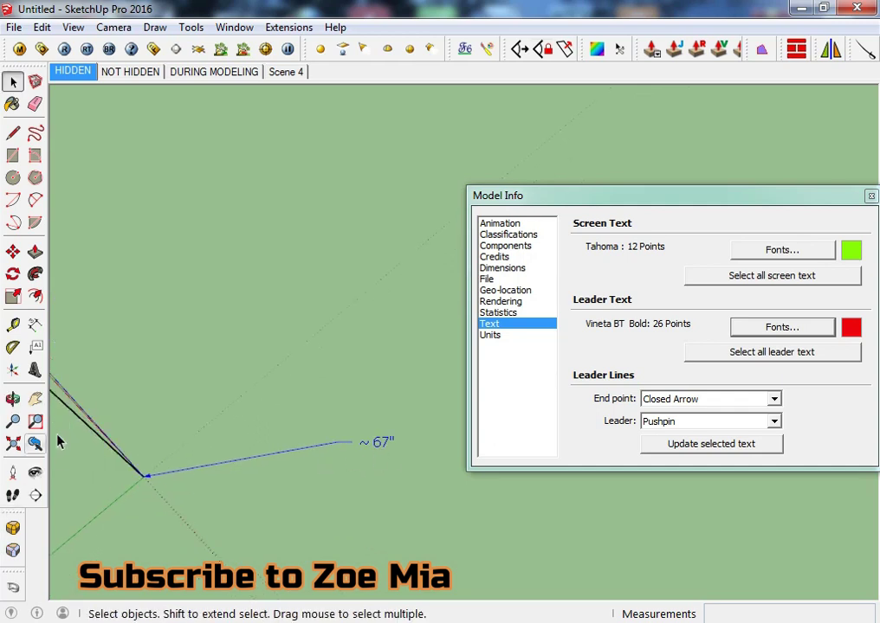
{"action": "left_click", "coordinate": [35, 346]}
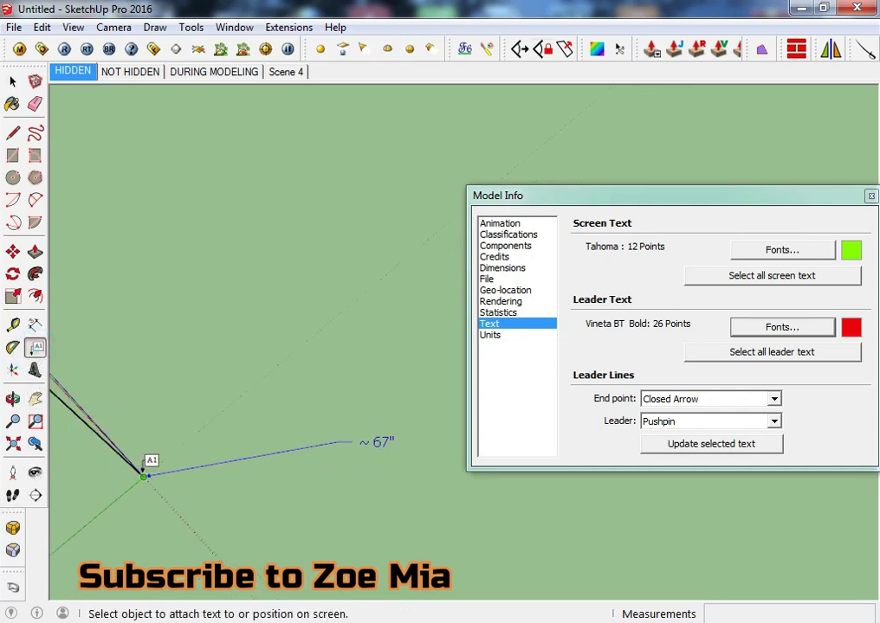
{"action": "left_click", "coordinate": [168, 432]}
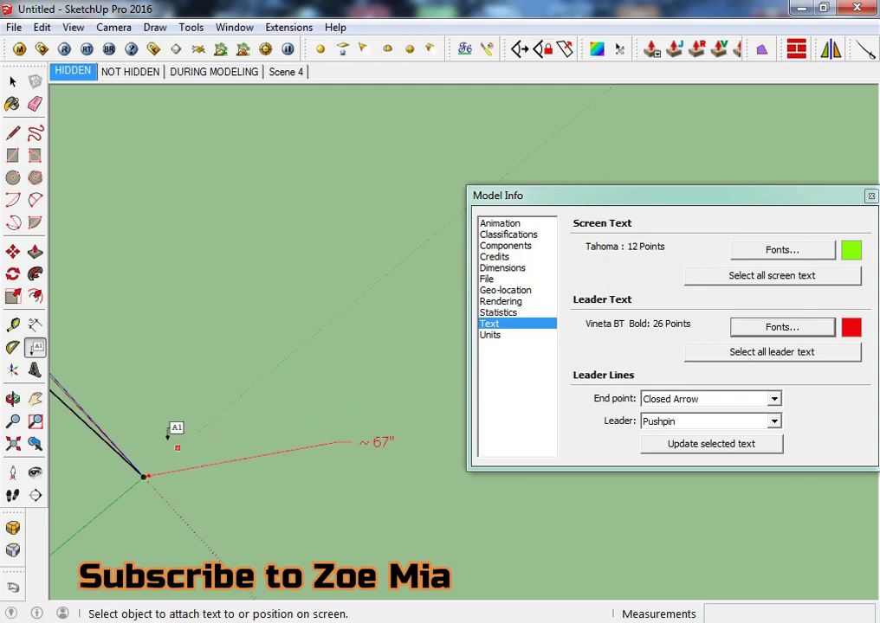
{"action": "left_click", "coordinate": [168, 435]}
{"action": "type", "text": "hfghfghfghfh"}
{"action": "left_click", "coordinate": [281, 395]}
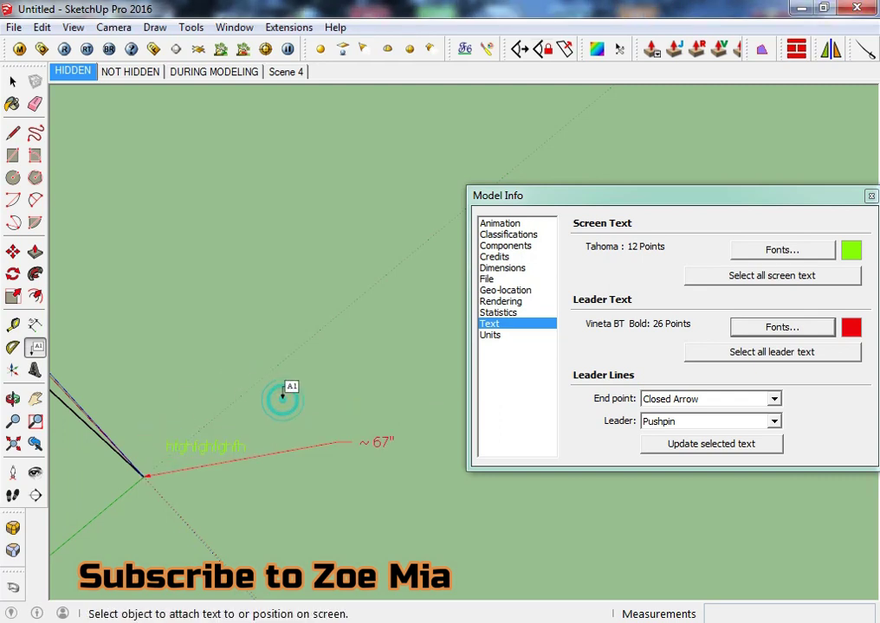
- Set the screen text font to Vineta BT at size 24
{"action": "left_click", "coordinate": [801, 251]}
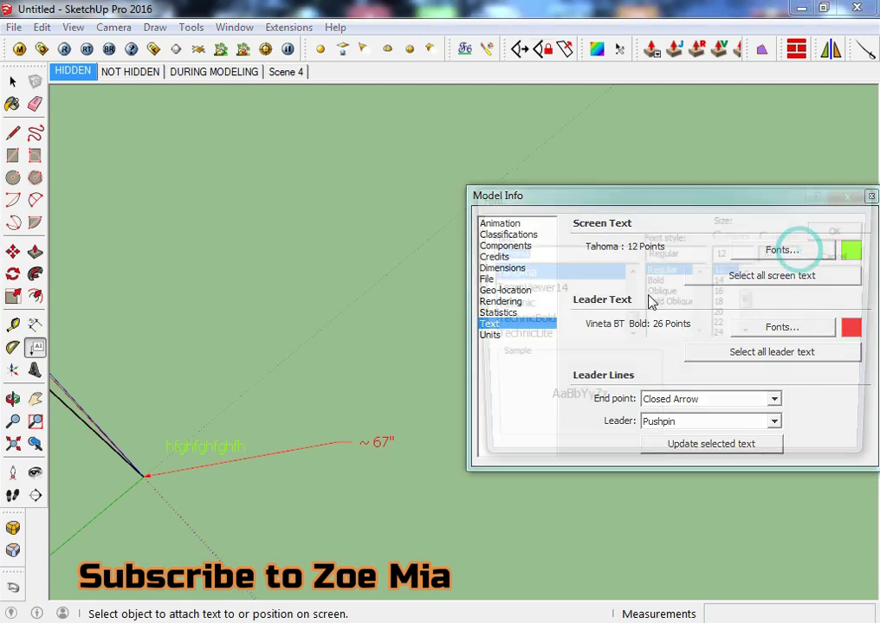
{"action": "left_click", "coordinate": [530, 325]}
{"action": "scroll", "coordinate": [537, 329], "scroll_direction": "down", "scroll_amount": 5}
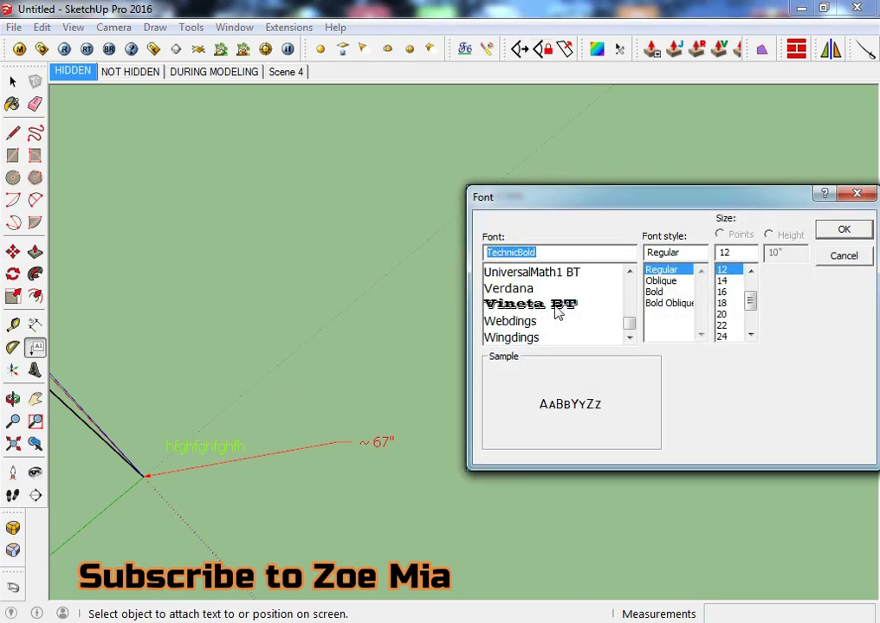
{"action": "left_click", "coordinate": [557, 308]}
{"action": "left_click", "coordinate": [722, 337]}
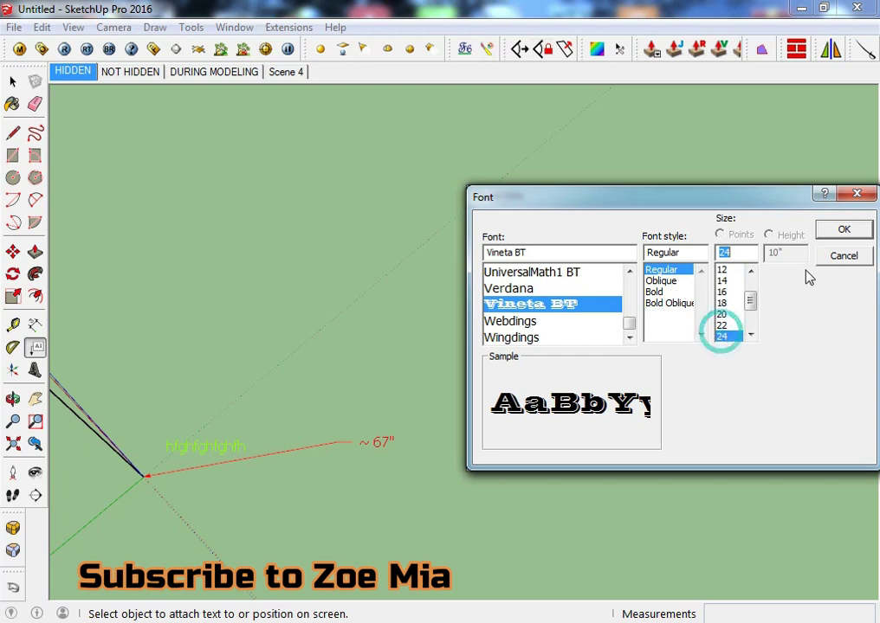
{"action": "left_click", "coordinate": [841, 231]}
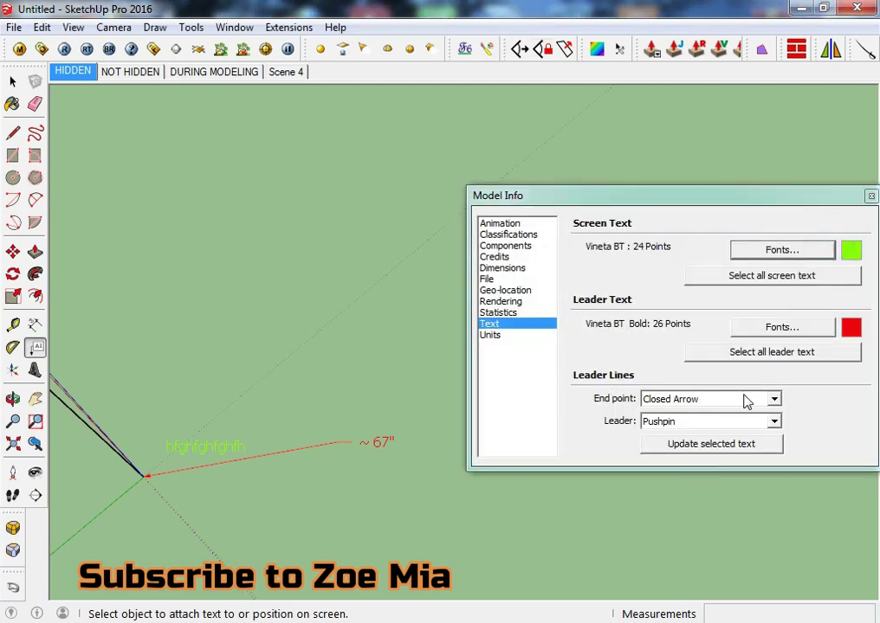
- Select all screen text and update it to the new font
{"action": "left_click", "coordinate": [782, 355]}
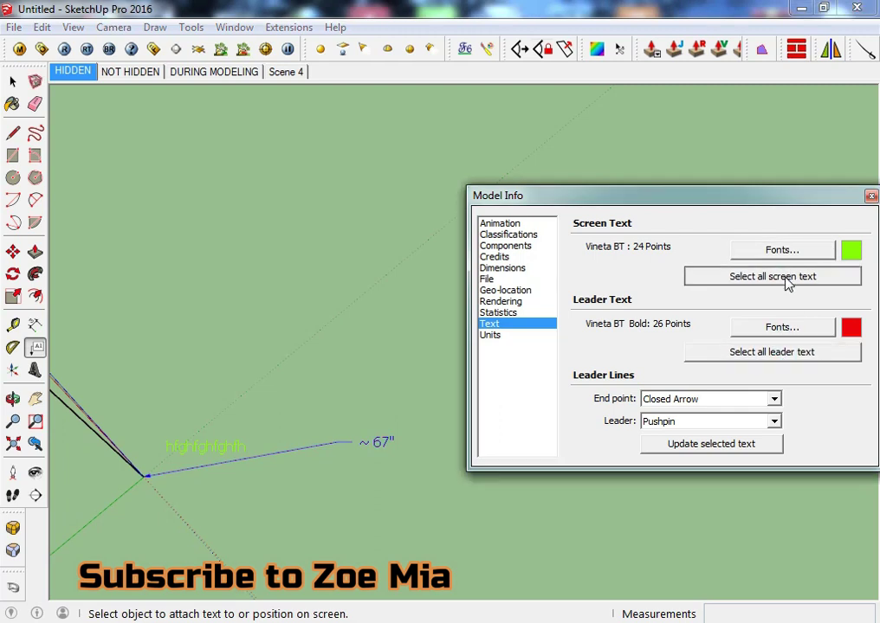
{"action": "left_click", "coordinate": [783, 277]}
{"action": "left_click", "coordinate": [711, 445]}
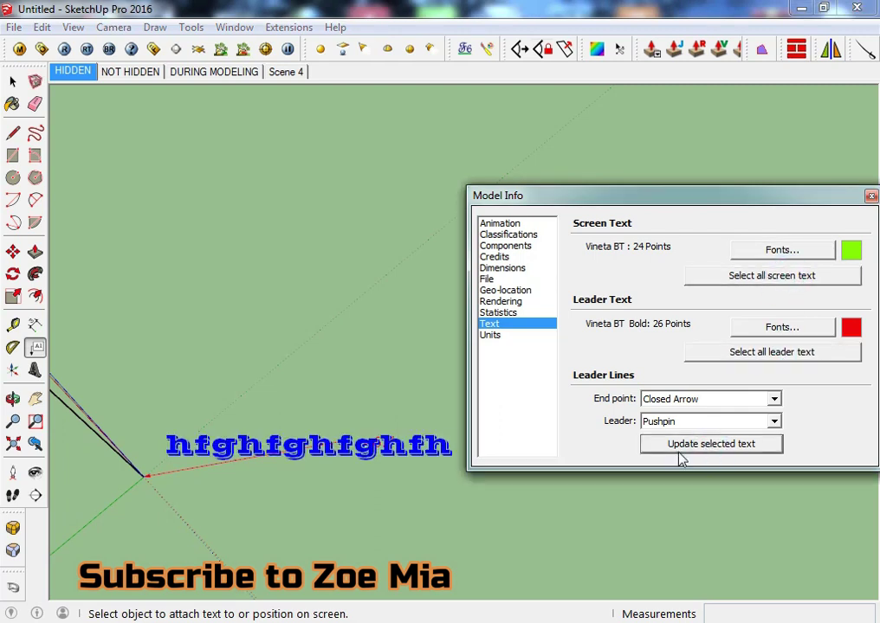
{"action": "key", "text": "o"}
{"action": "left_click_drag", "start_coordinate": [380, 512], "coordinate": [412, 461]}
{"action": "key", "text": "t"}
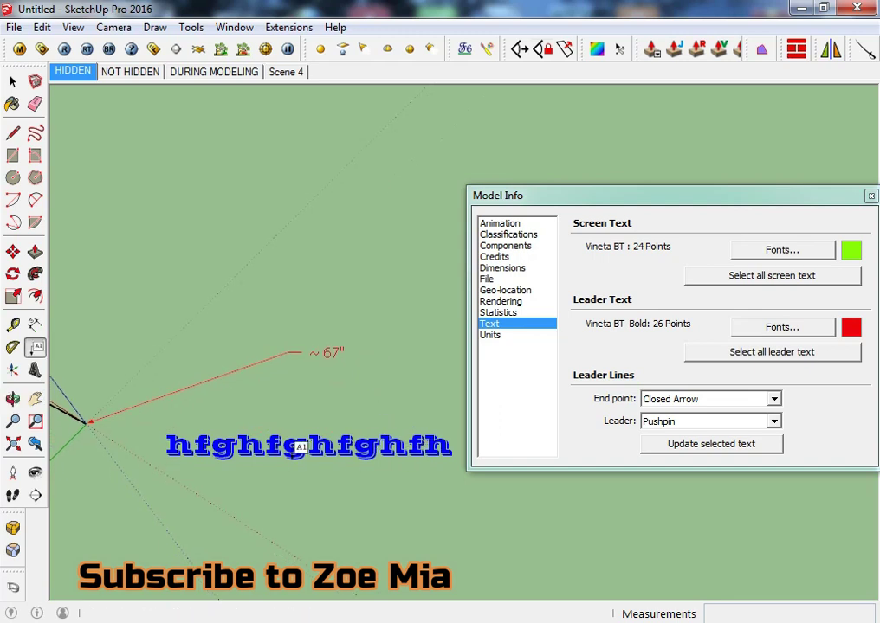
- Change the leader text font to Symeteo
{"action": "left_click", "coordinate": [774, 326]}
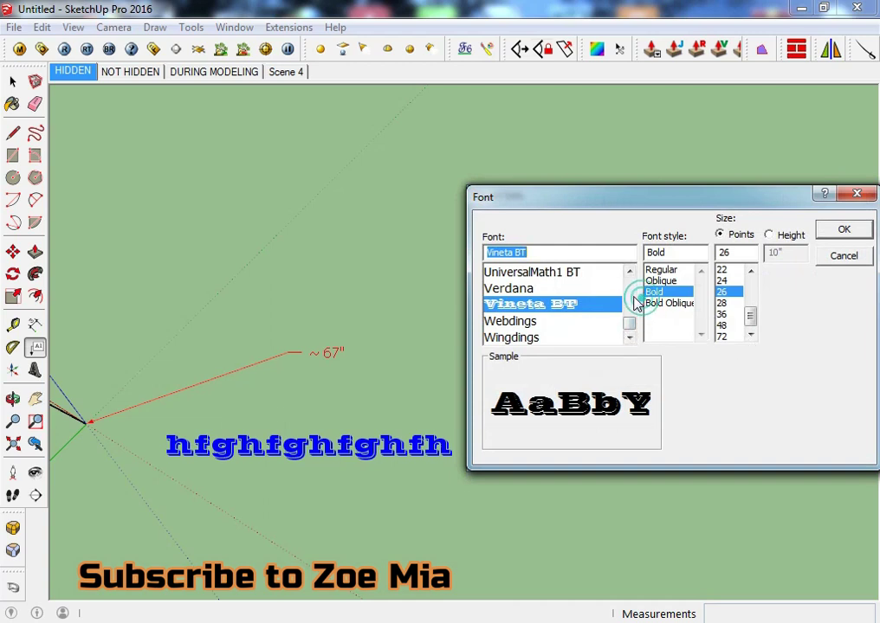
{"action": "left_click", "coordinate": [630, 292]}
{"action": "left_click", "coordinate": [514, 272]}
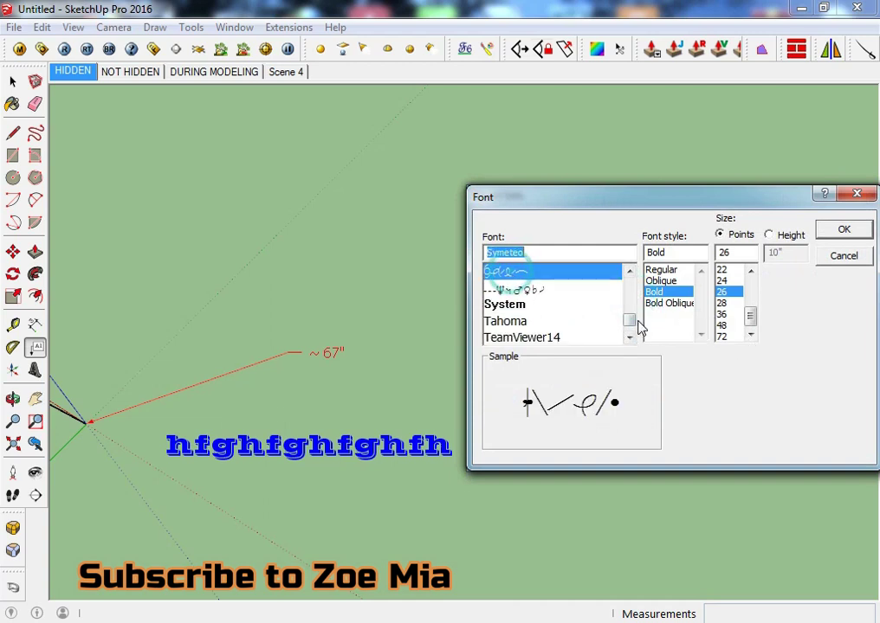
{"action": "left_click", "coordinate": [842, 232]}
- Select all leader text and update the ~67" label to the Symeteo font
{"action": "left_click", "coordinate": [772, 352]}
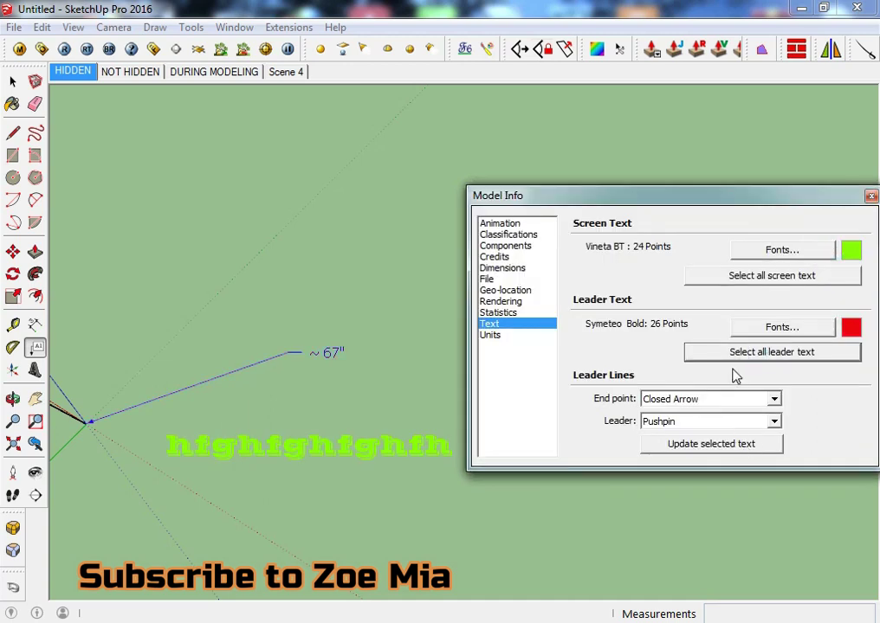
{"action": "left_click", "coordinate": [708, 445]}
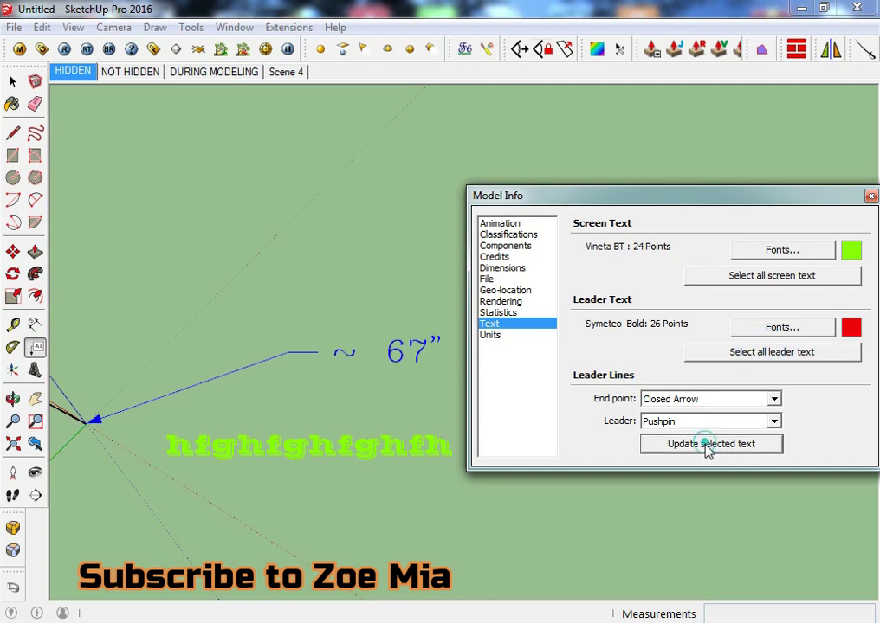
{"action": "left_click", "coordinate": [444, 373]}
{"action": "left_click", "coordinate": [443, 348]}
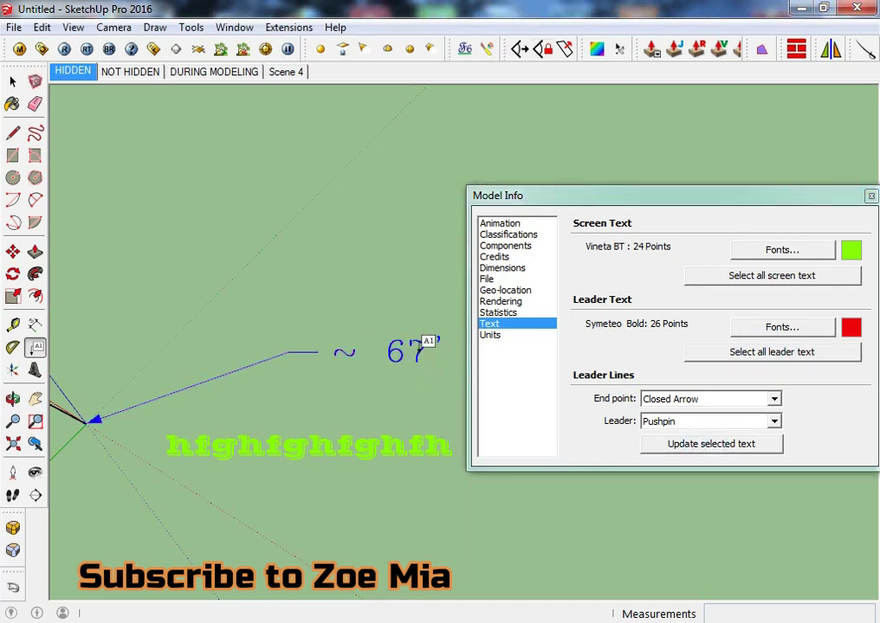
{"action": "mouse_move", "coordinate": [398, 497]}
{"action": "middle_mouse_down"}
{"action": "mouse_move", "coordinate": [374, 496]}
{"action": "mouse_move", "coordinate": [396, 467]}
{"action": "mouse_move", "coordinate": [305, 423]}
{"action": "mouse_move", "coordinate": [295, 423]}
{"action": "mouse_move", "coordinate": [294, 440]}
{"action": "middle_mouse_up"}
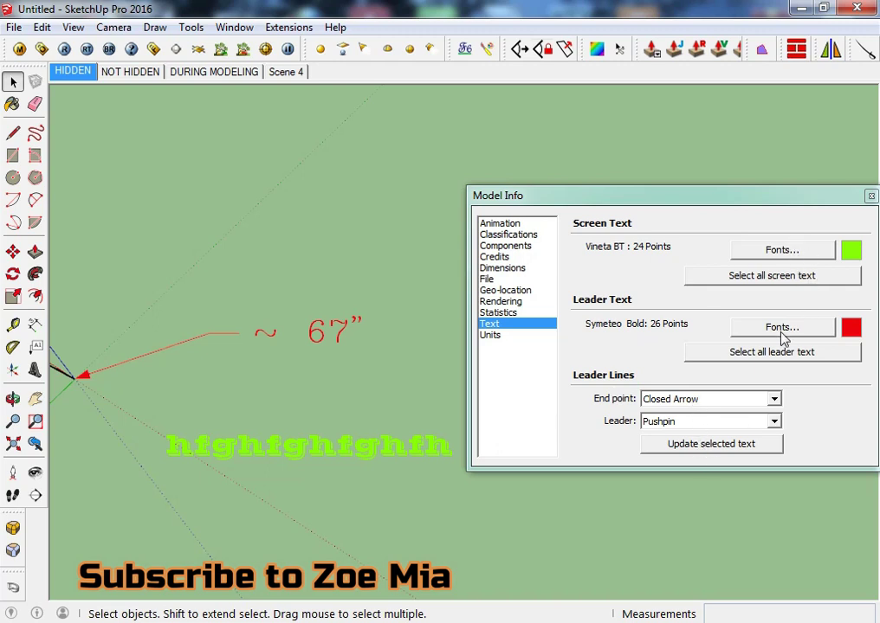
- Show the Units page of Model Info
{"action": "left_click", "coordinate": [491, 336]}
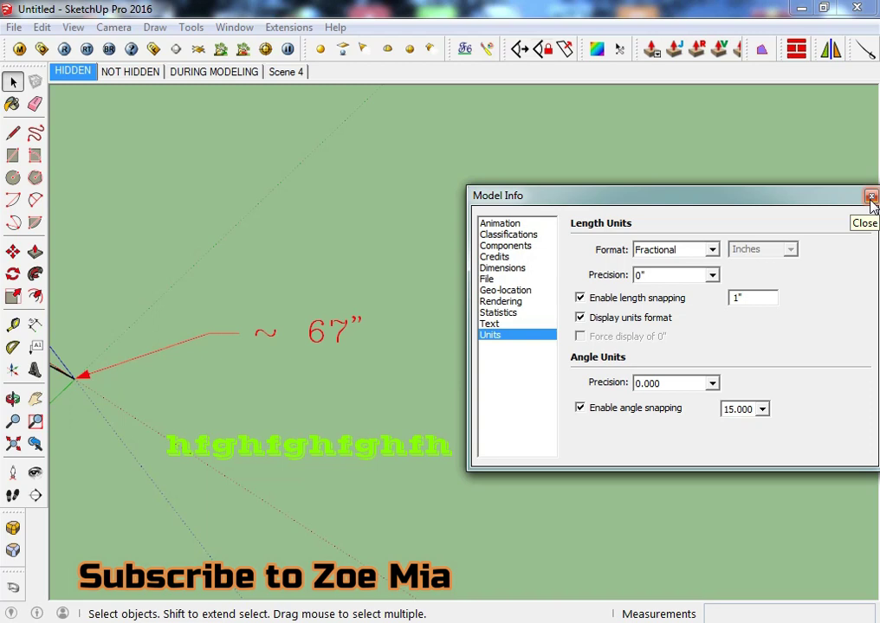
- Close the Model Info window
{"action": "left_click", "coordinate": [870, 197]}
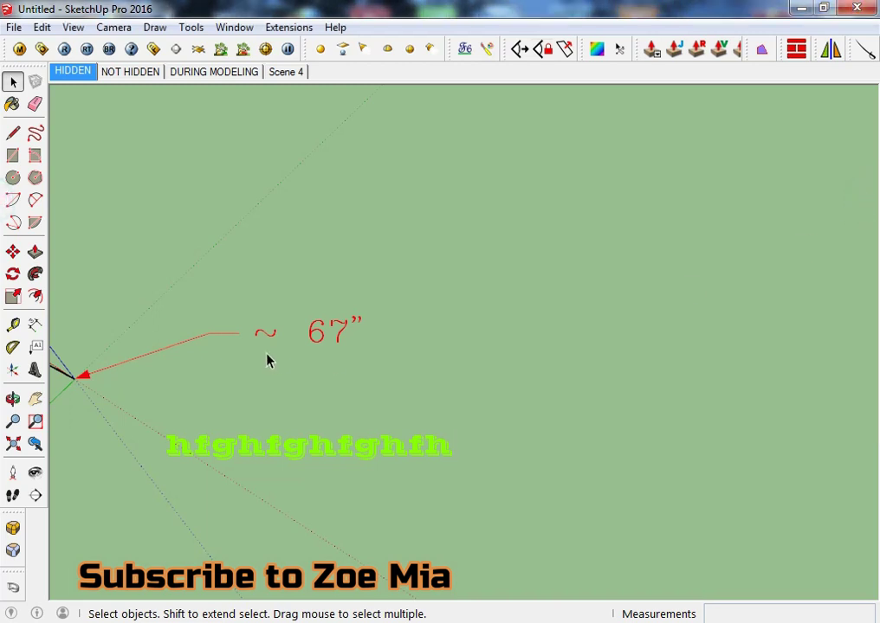